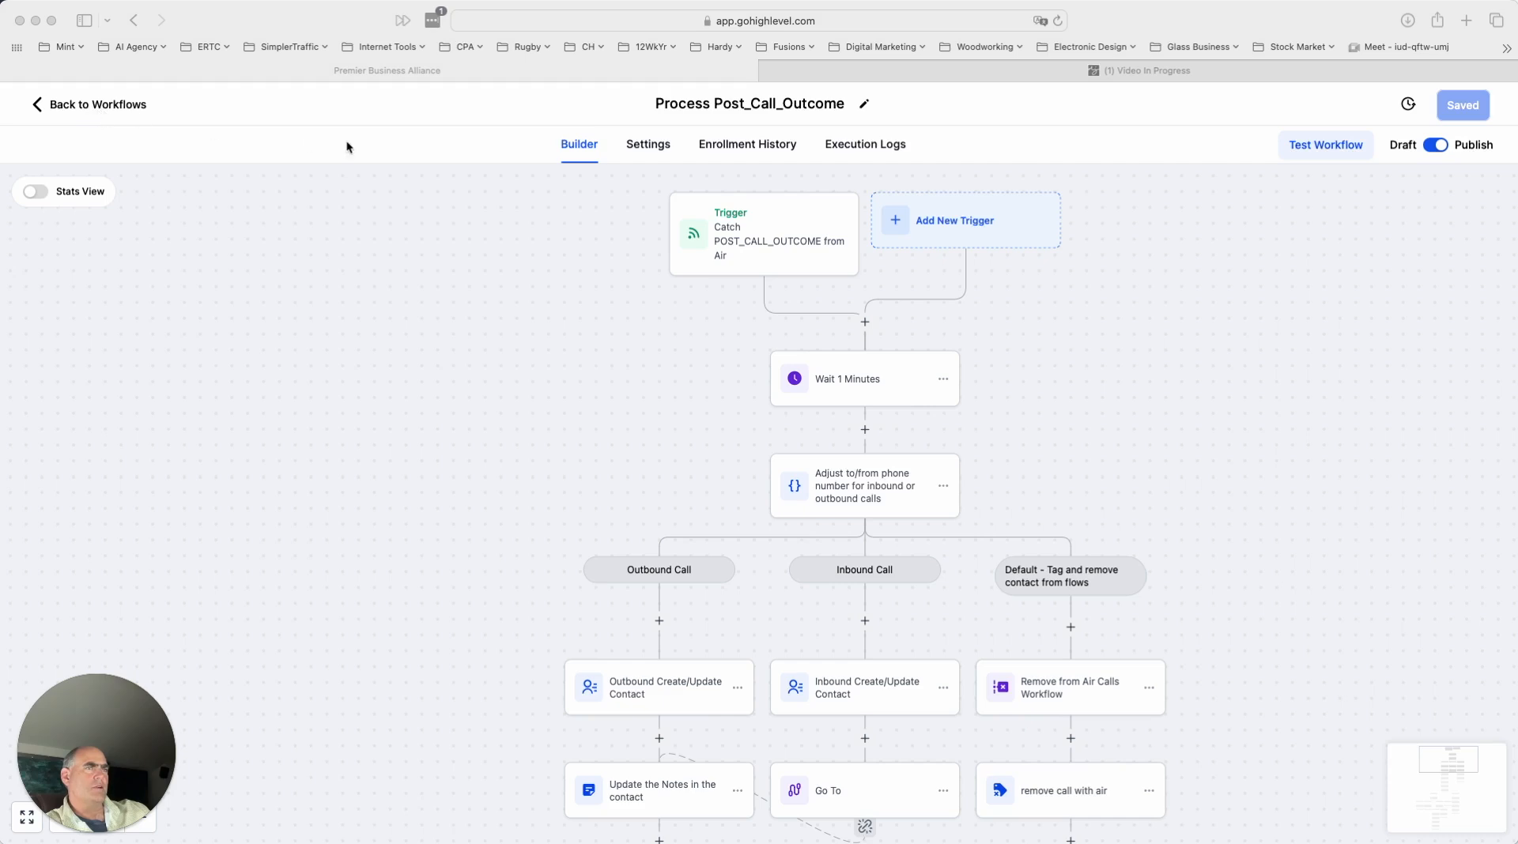
# - Look over the POST_CALL_OUTCOME trigger, the one-minute wait and the call-direction branches at the start of the workflow
pyautogui.scroll(-1, 1129, 411)
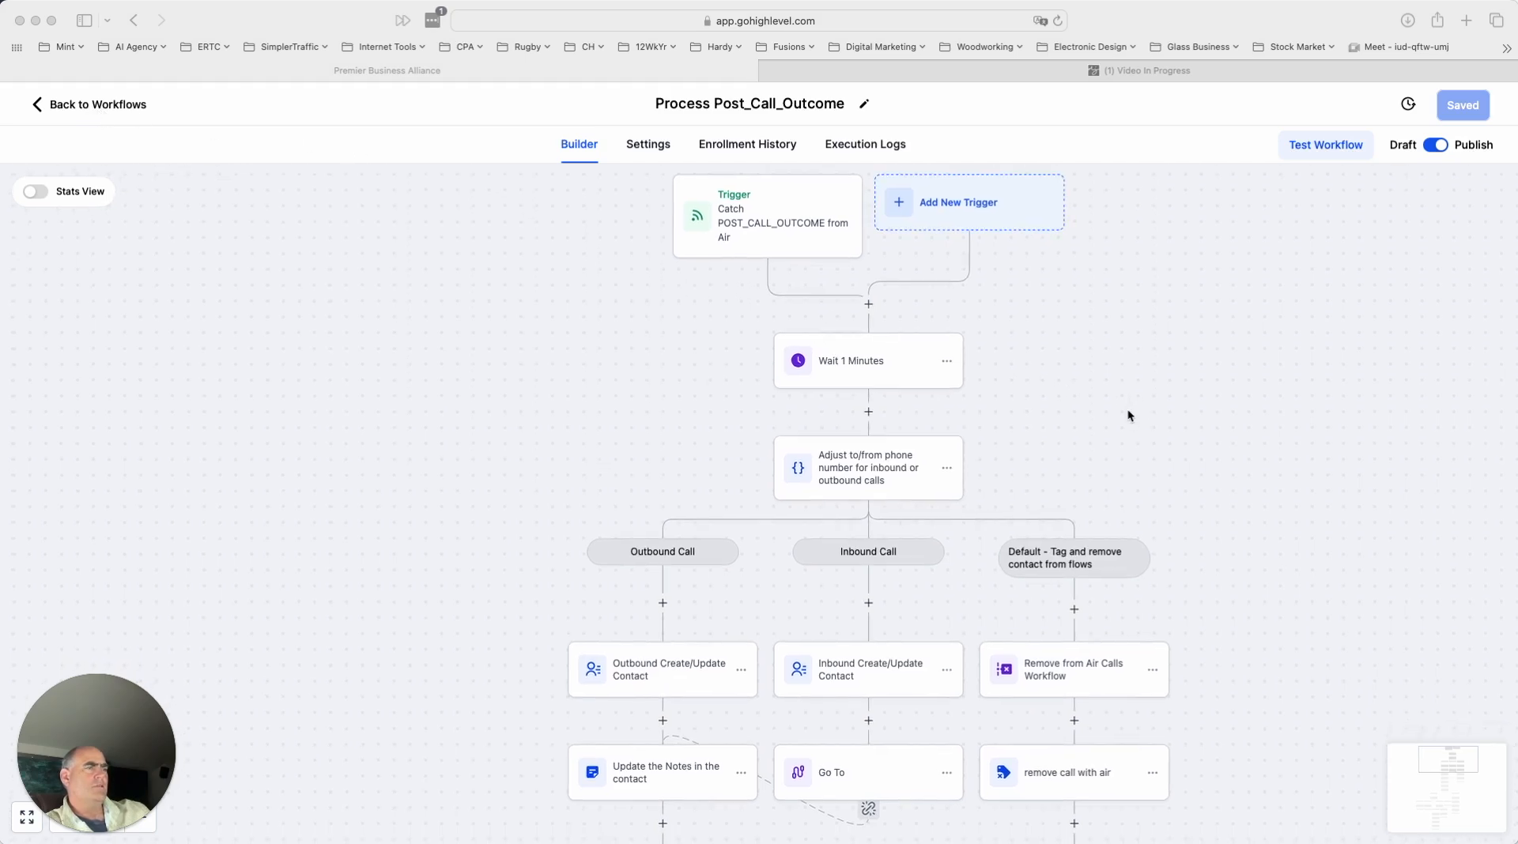
pyautogui.scroll(1, 1128, 410)
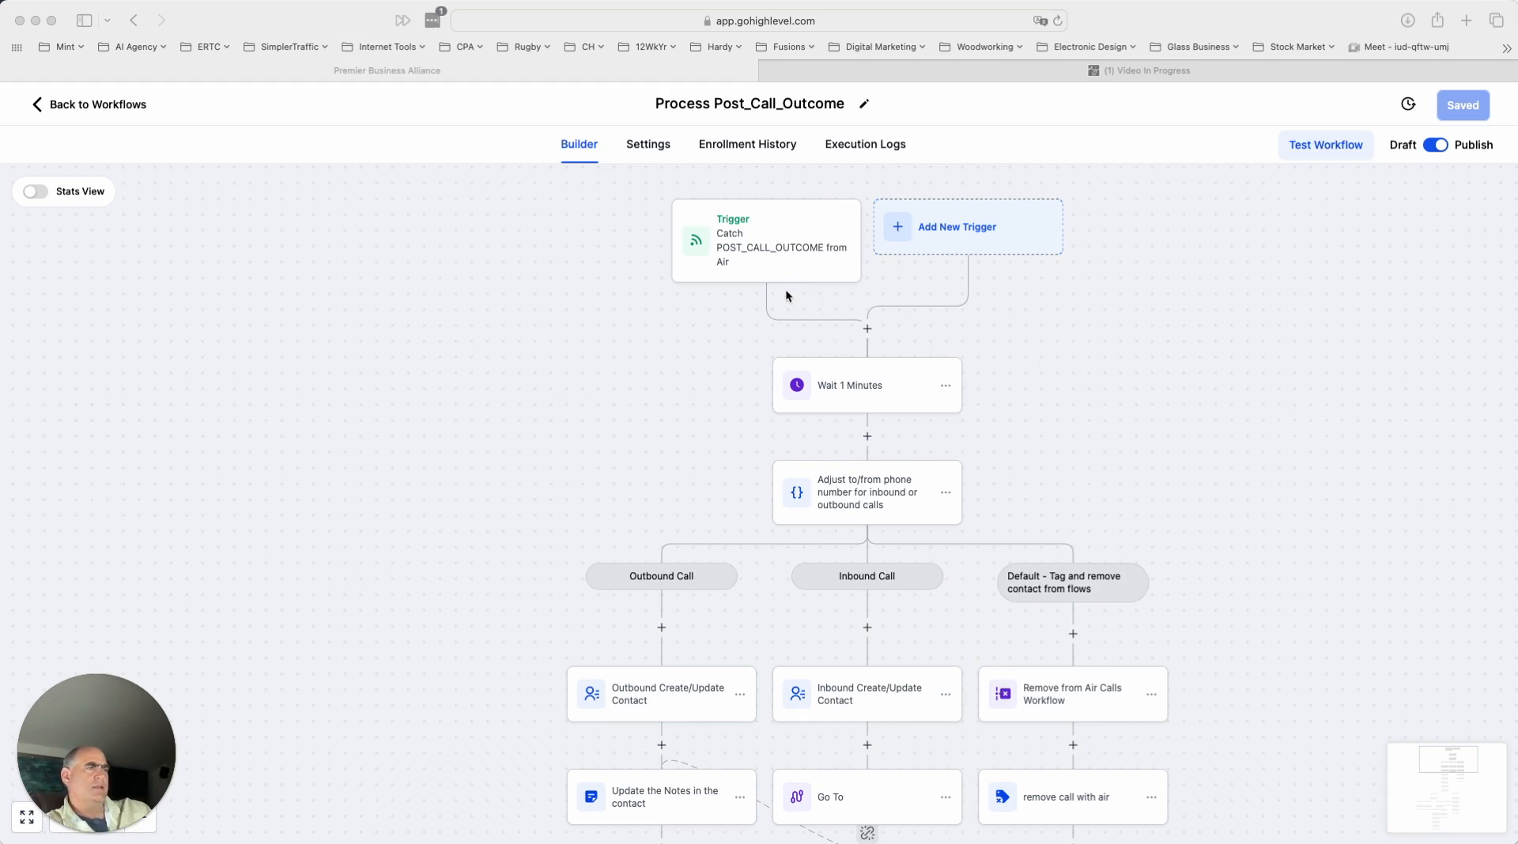
pyautogui.scroll(-1, 1190, 438)
pyautogui.scroll(1, 1190, 438)
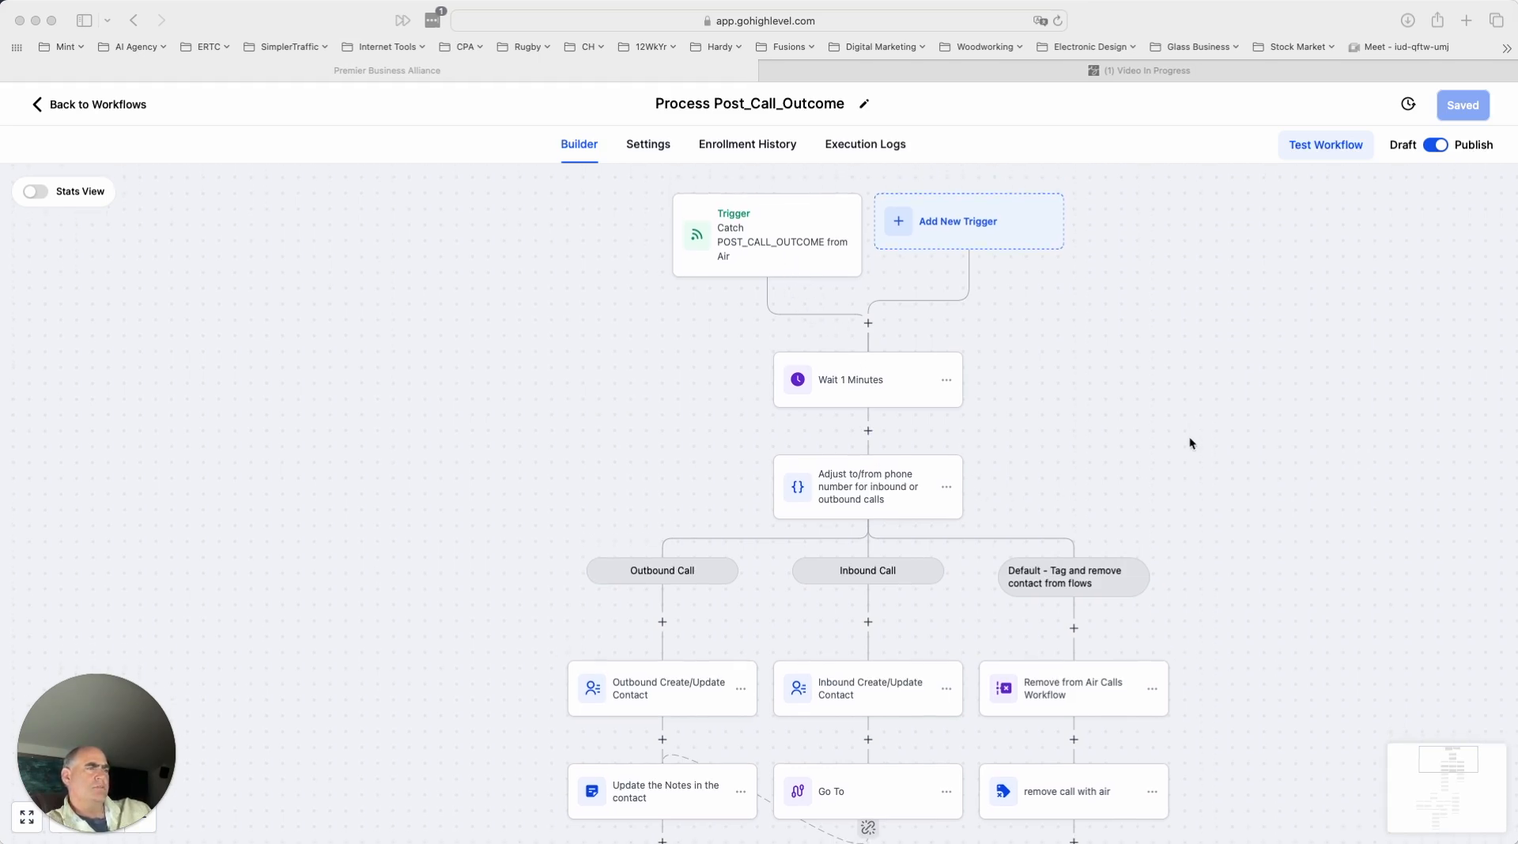
pyautogui.scroll(-1, 1189, 441)
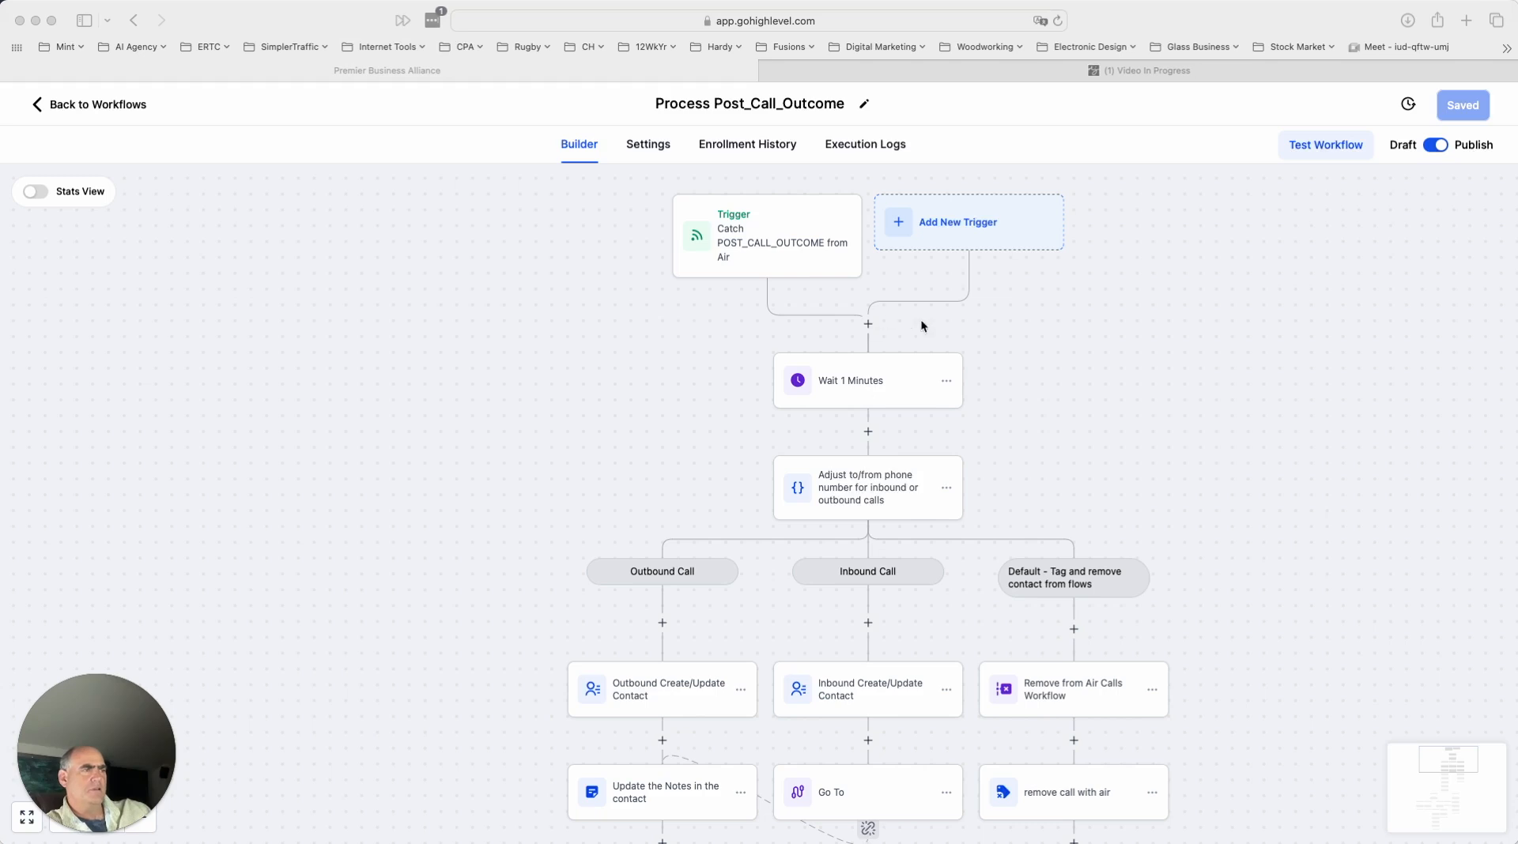
pyautogui.scroll(-2, 1078, 474)
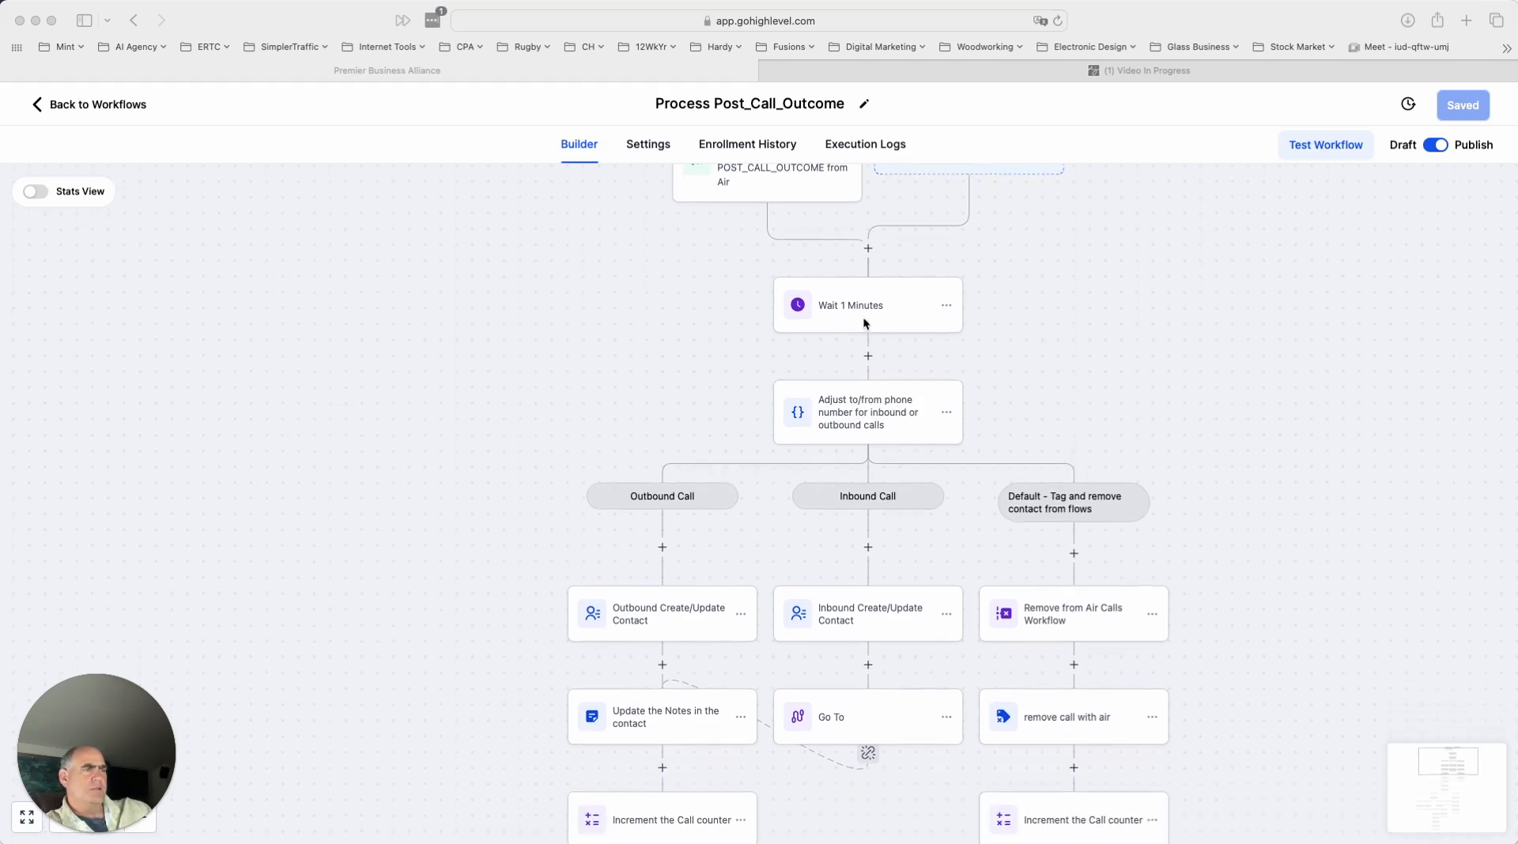
pyautogui.scroll(-2, 1032, 439)
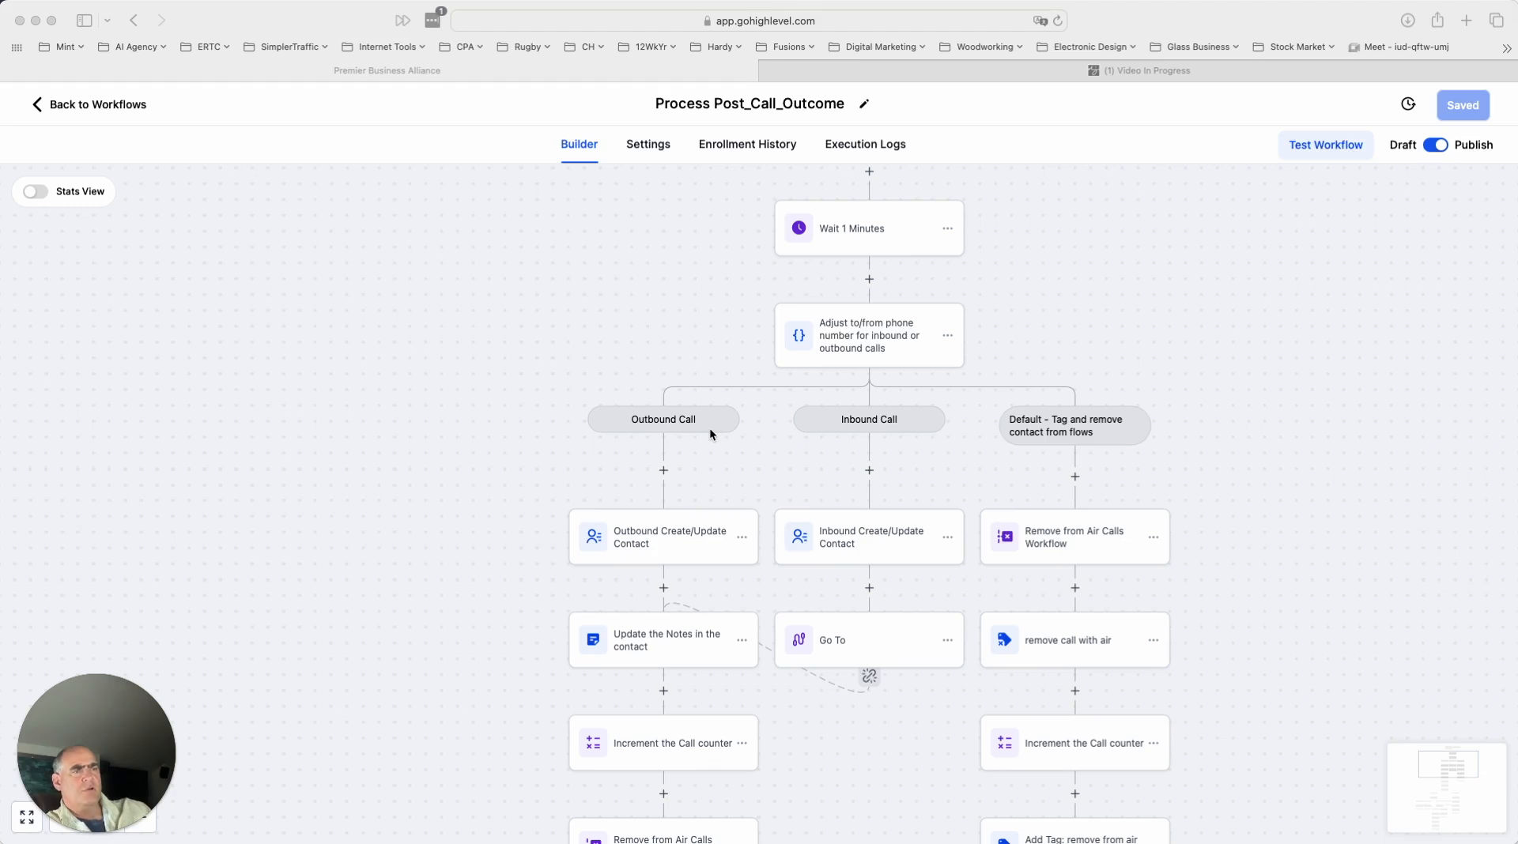
# - Review the outbound, inbound and default branch settings of the to/from phone number condition, and close it without saving
pyautogui.click(864, 345)
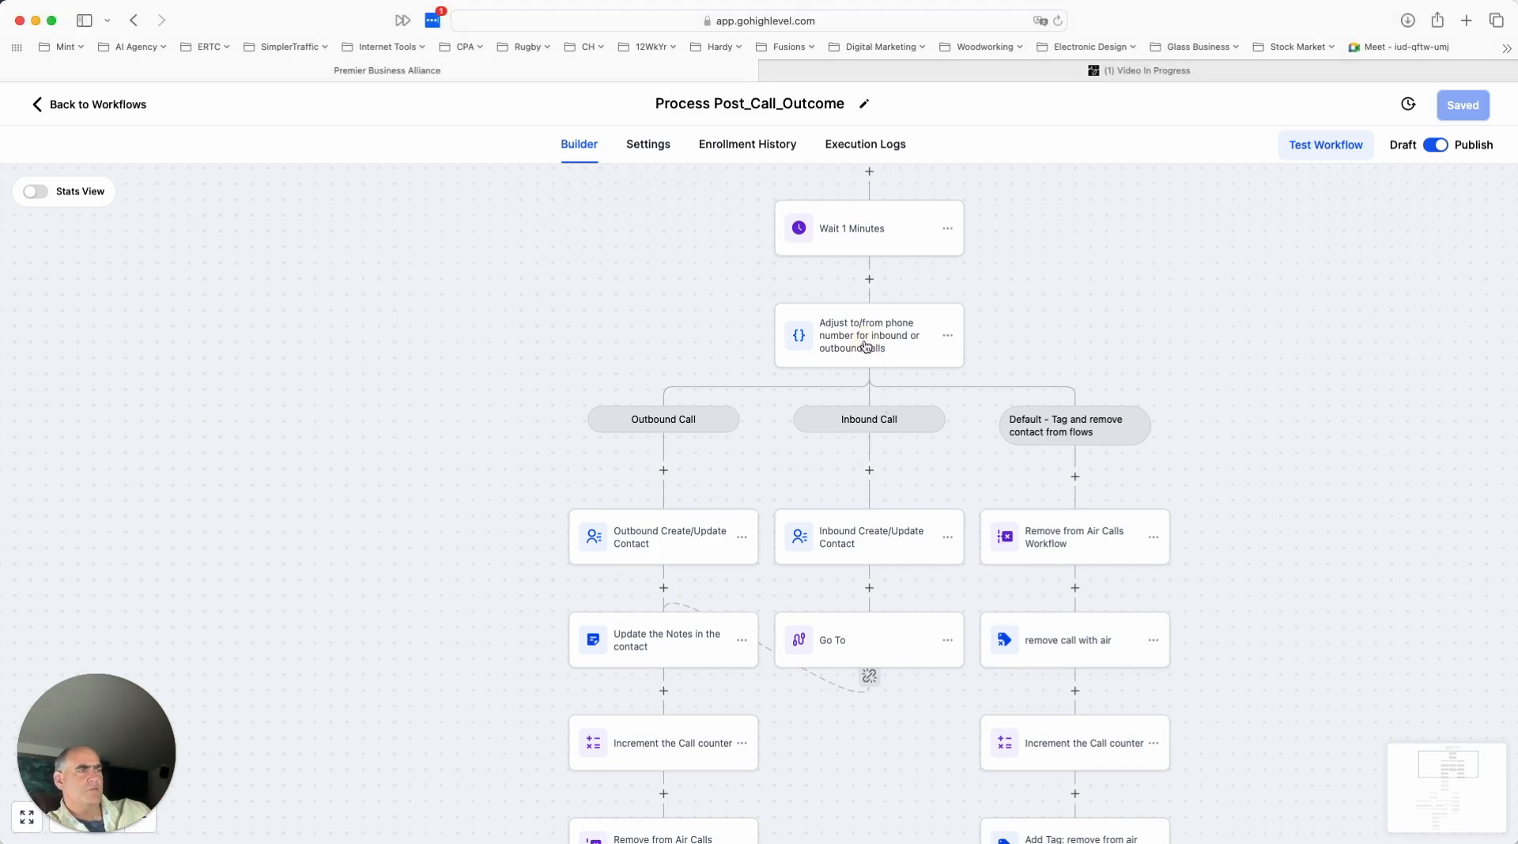
pyautogui.click(866, 346)
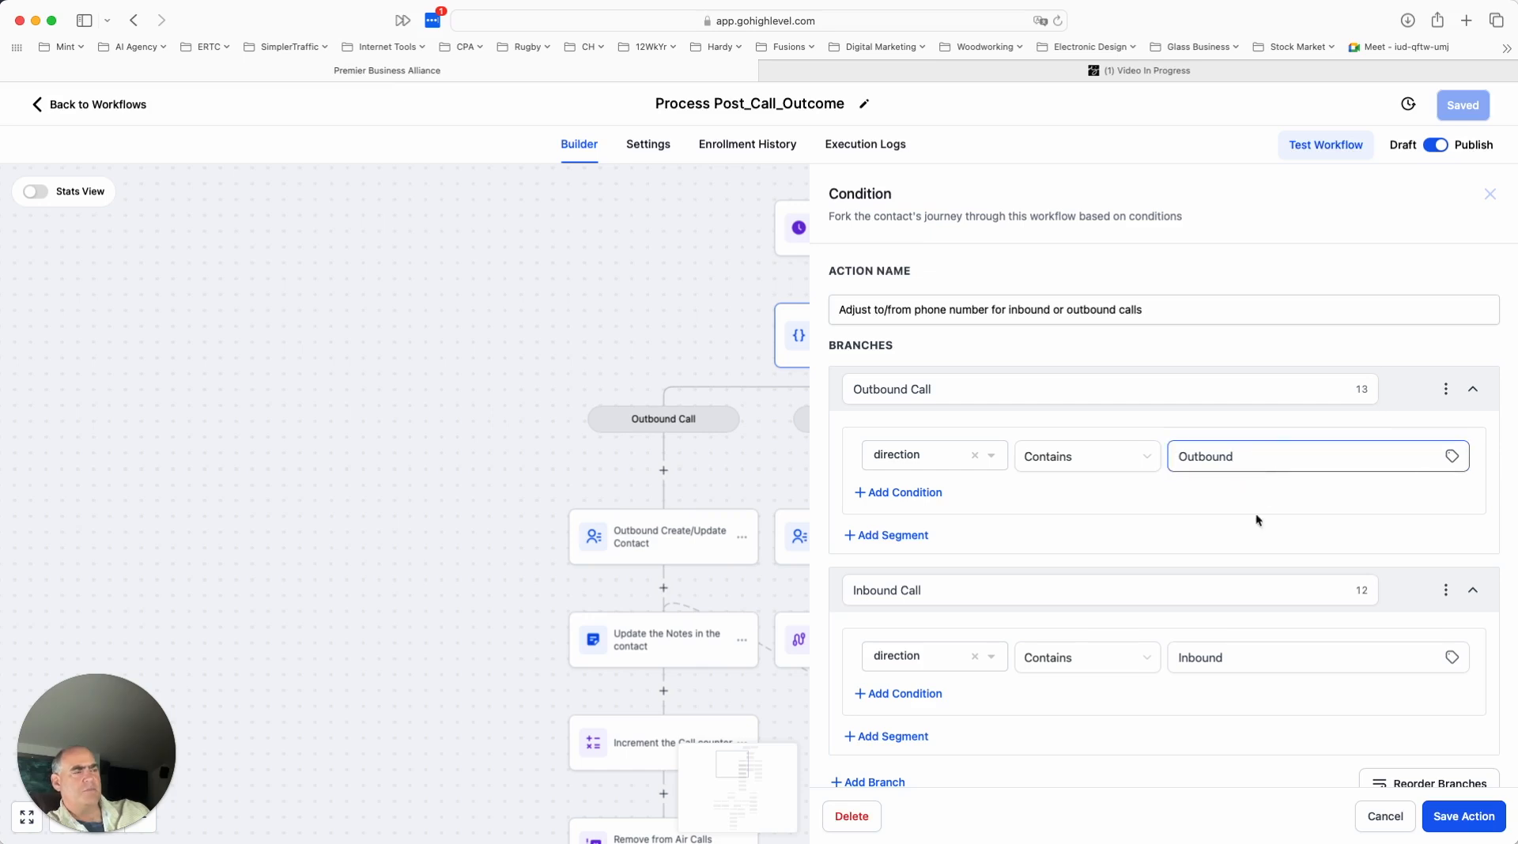
pyautogui.click(1237, 666)
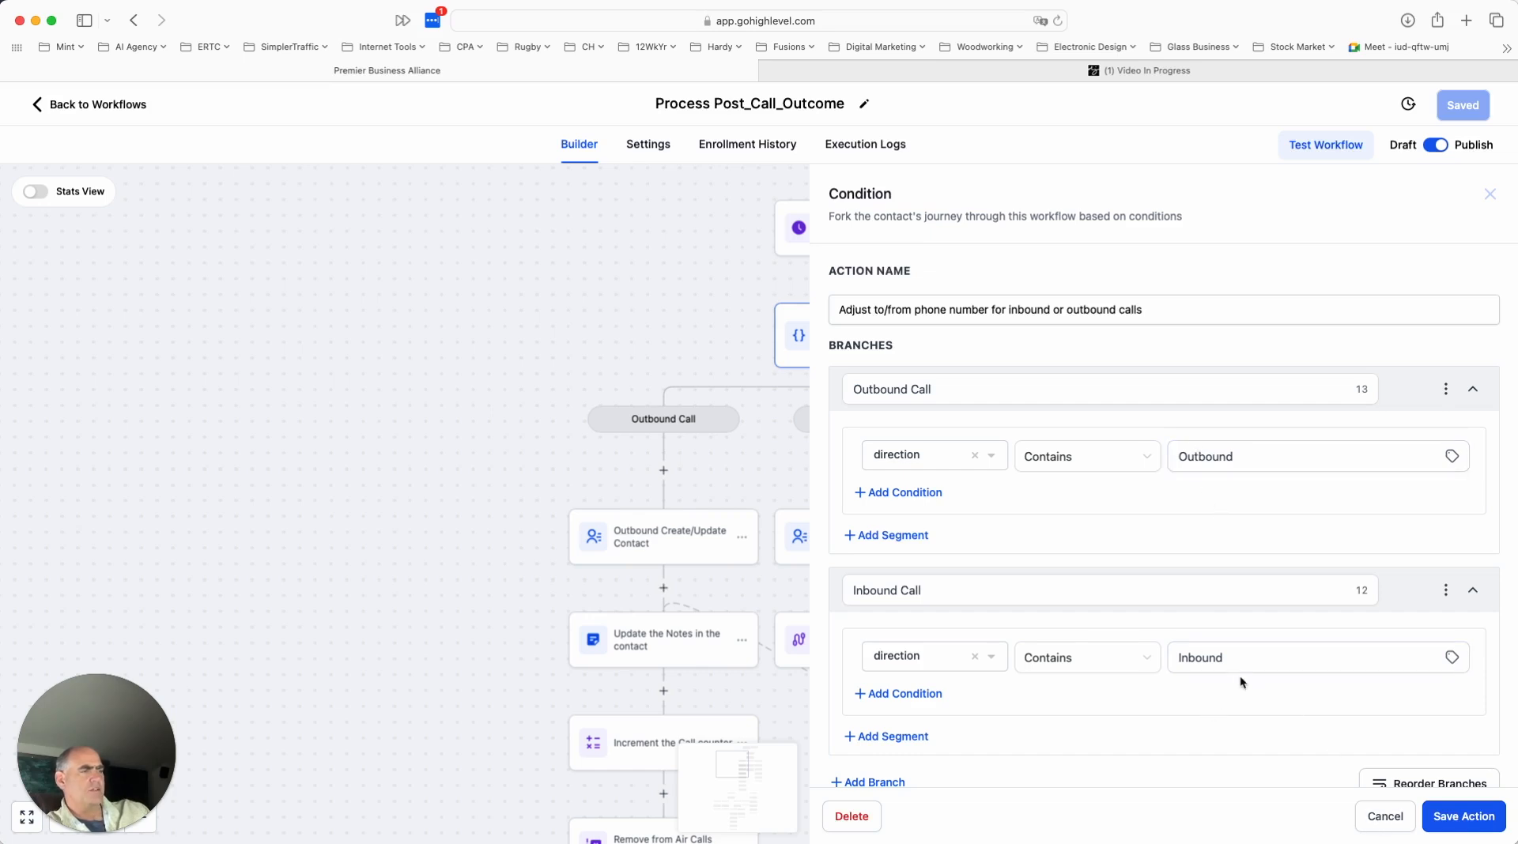
pyautogui.scroll(-3, 1238, 675)
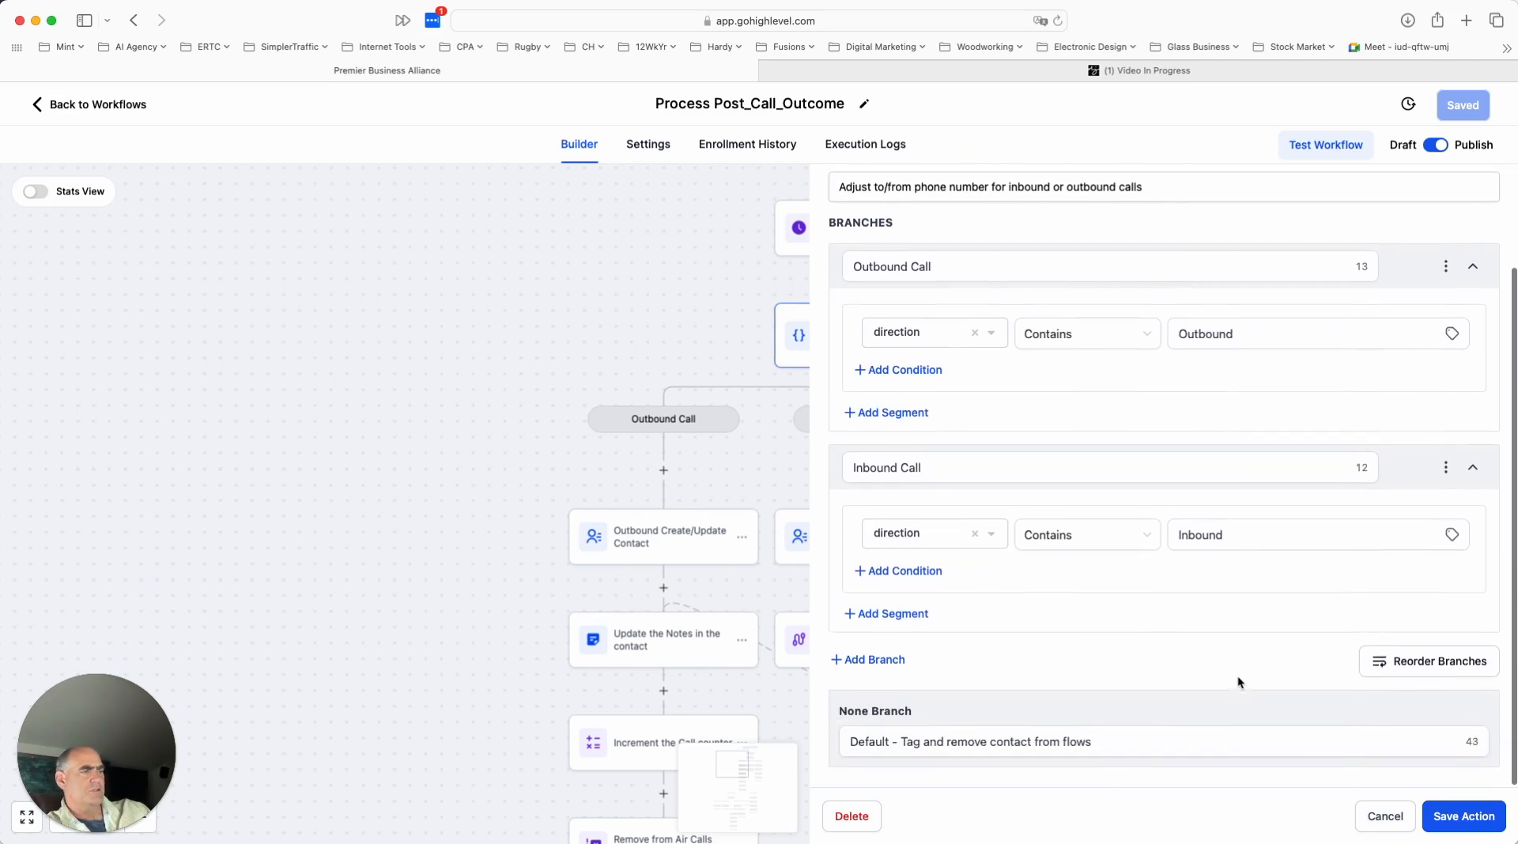
pyautogui.click(1385, 816)
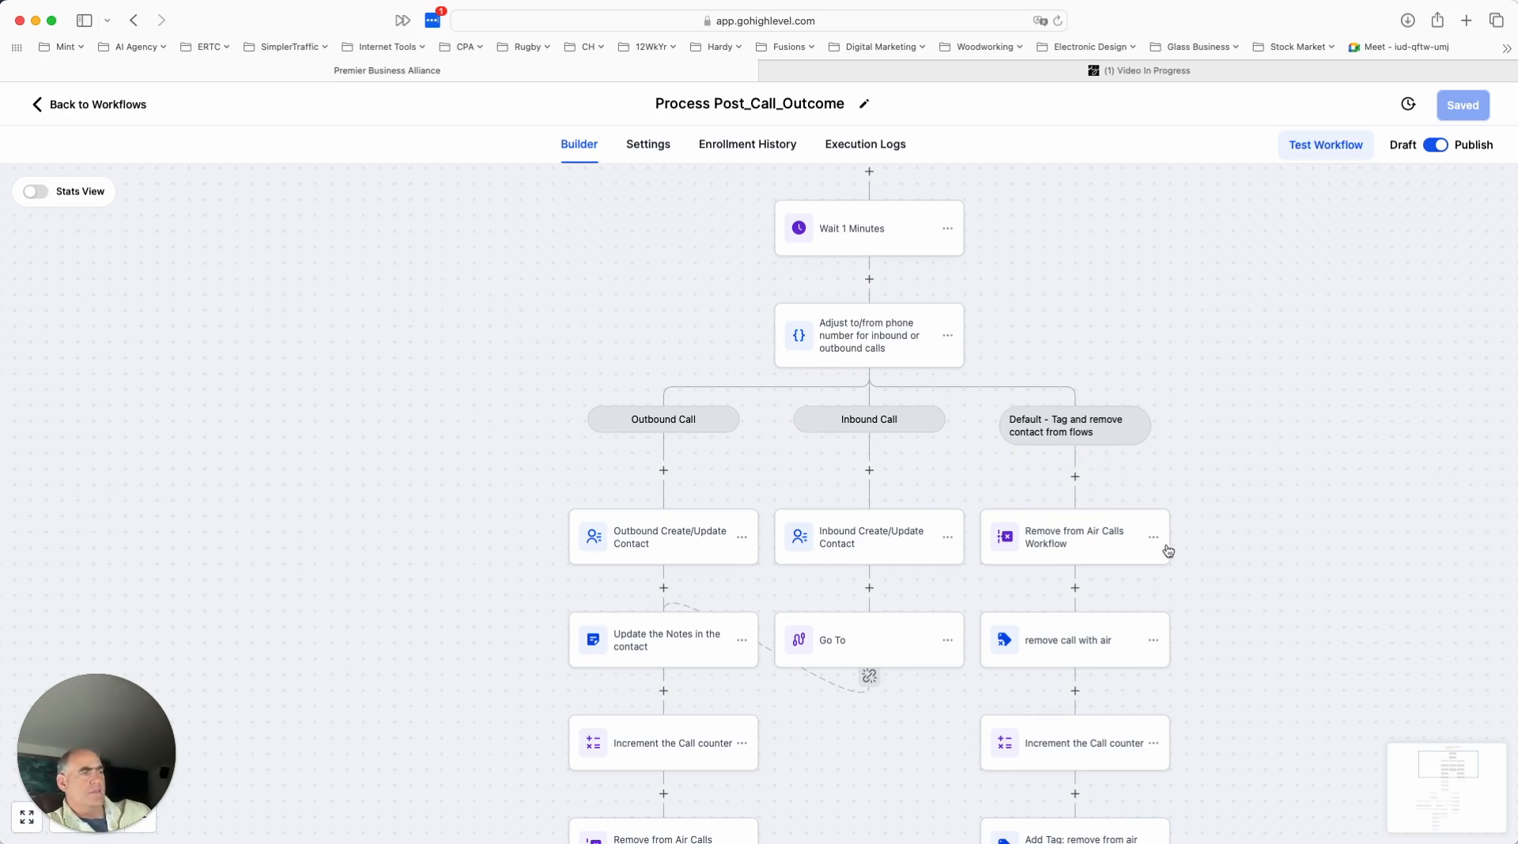
# - Examine the sequence of actions in the default branch down to its end
pyautogui.scroll(-2, 1165, 545)
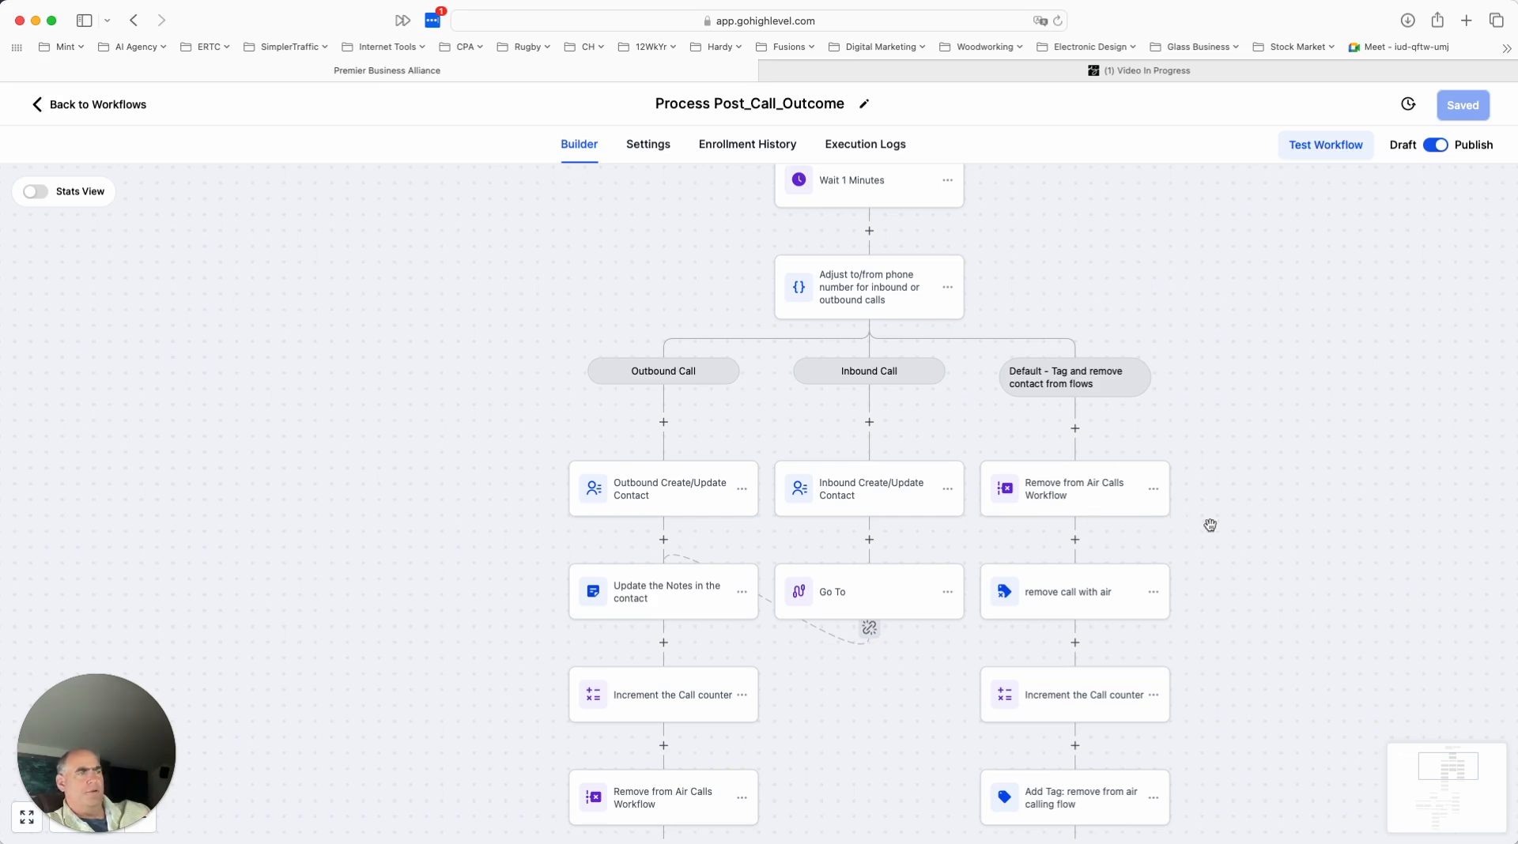
pyautogui.scroll(-2, 1186, 541)
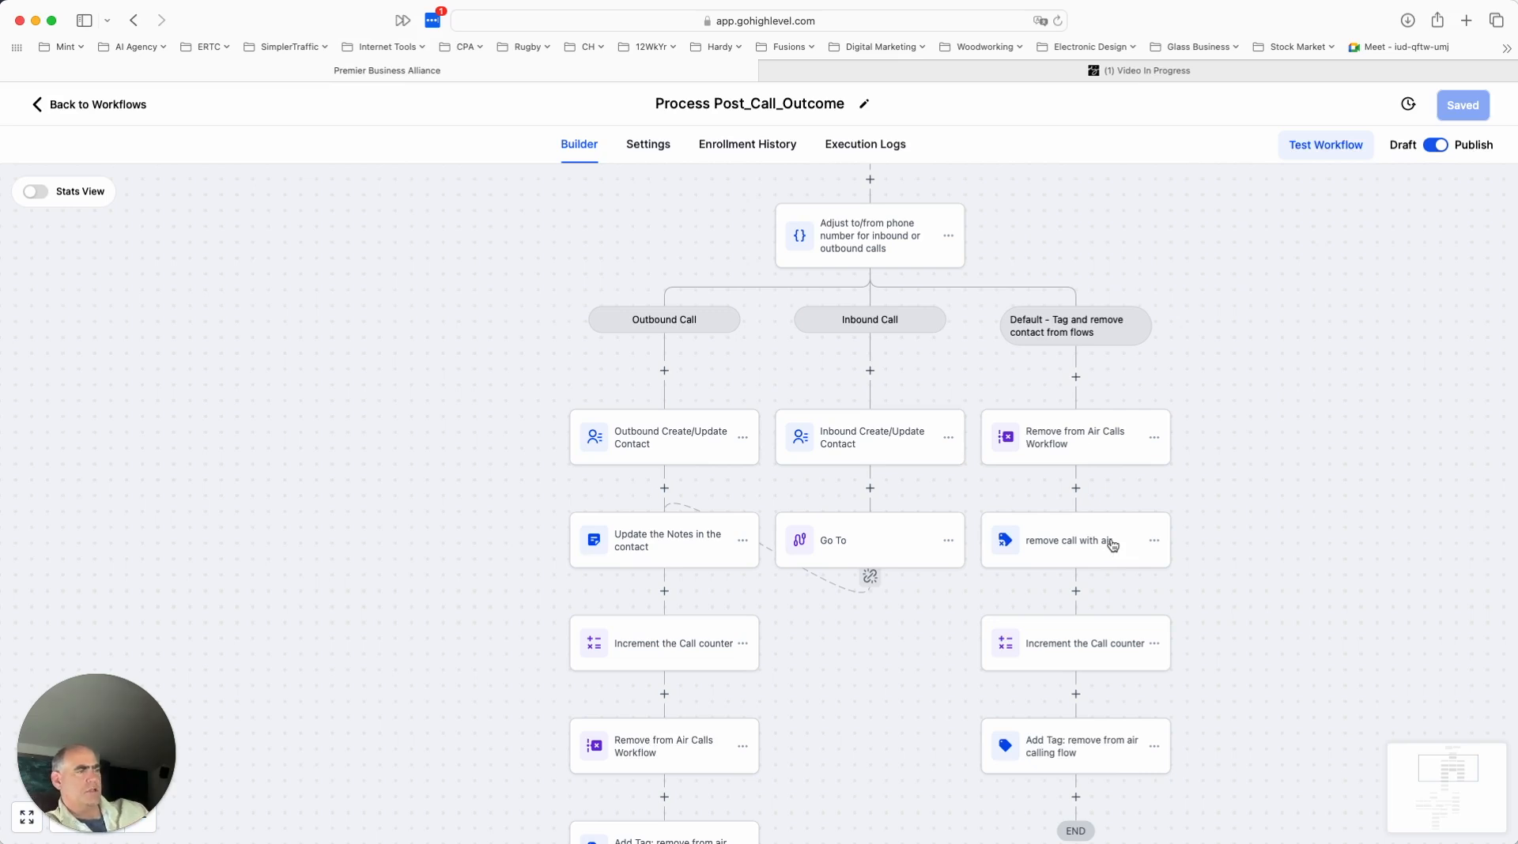
pyautogui.scroll(-1, 1117, 544)
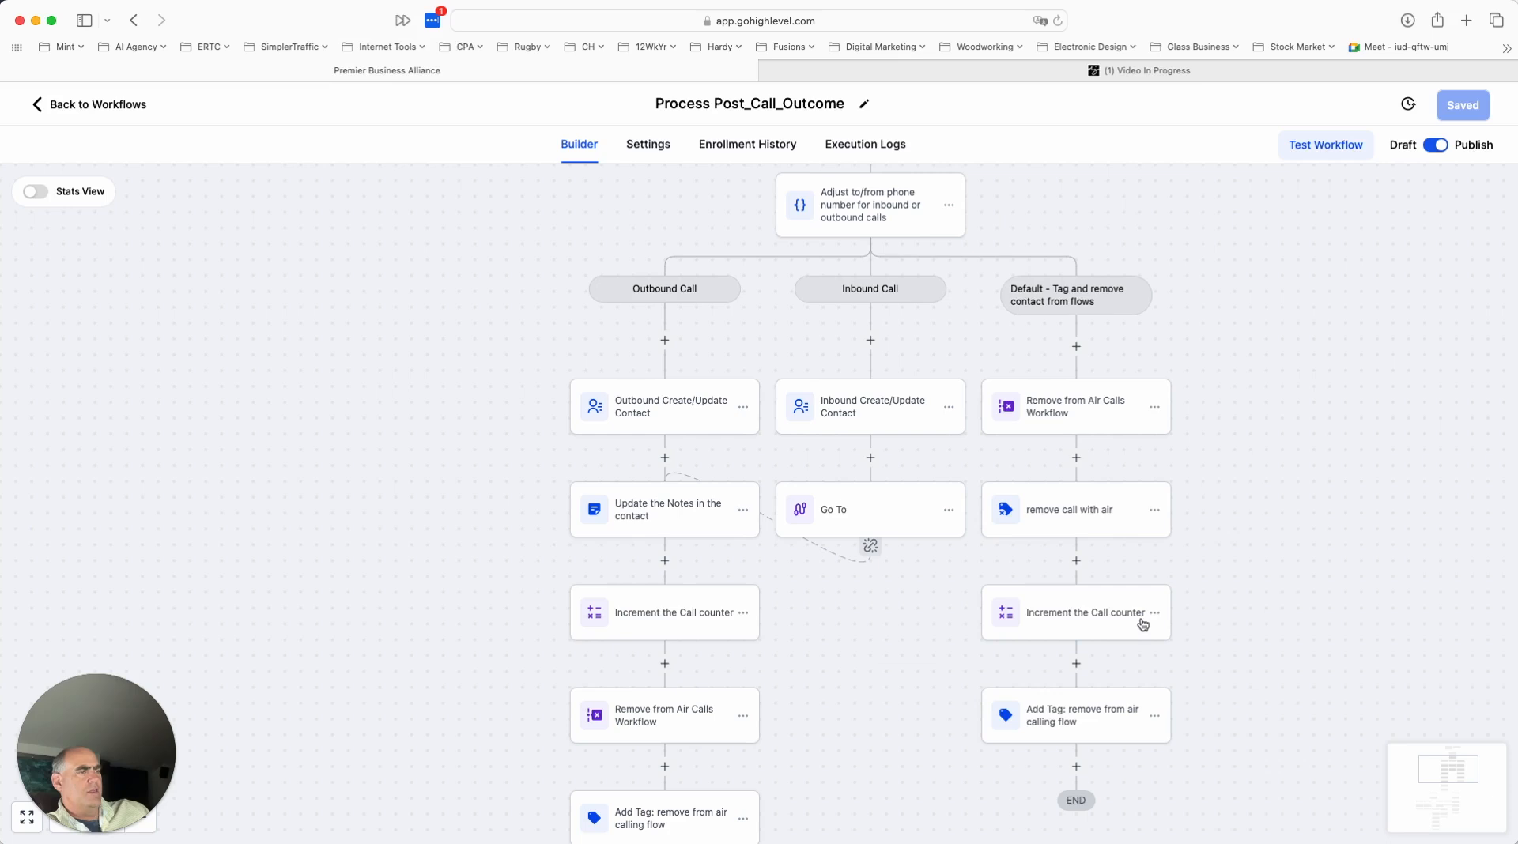
pyautogui.scroll(-1, 1107, 626)
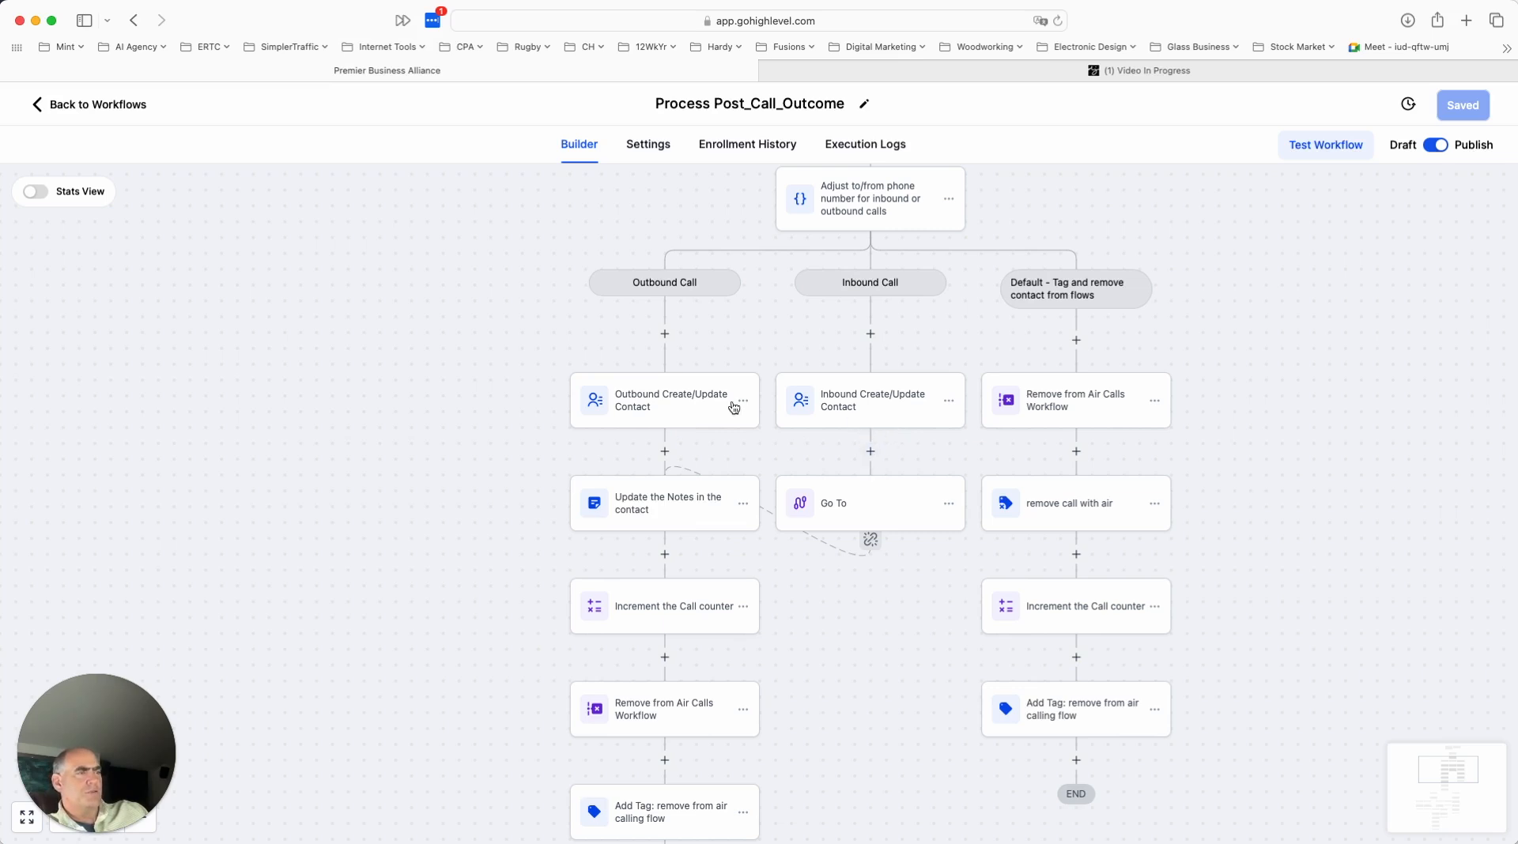
# - Review all the contact field mappings in the Outbound Create/Update Contact action, and close it without saving
pyautogui.click(675, 409)
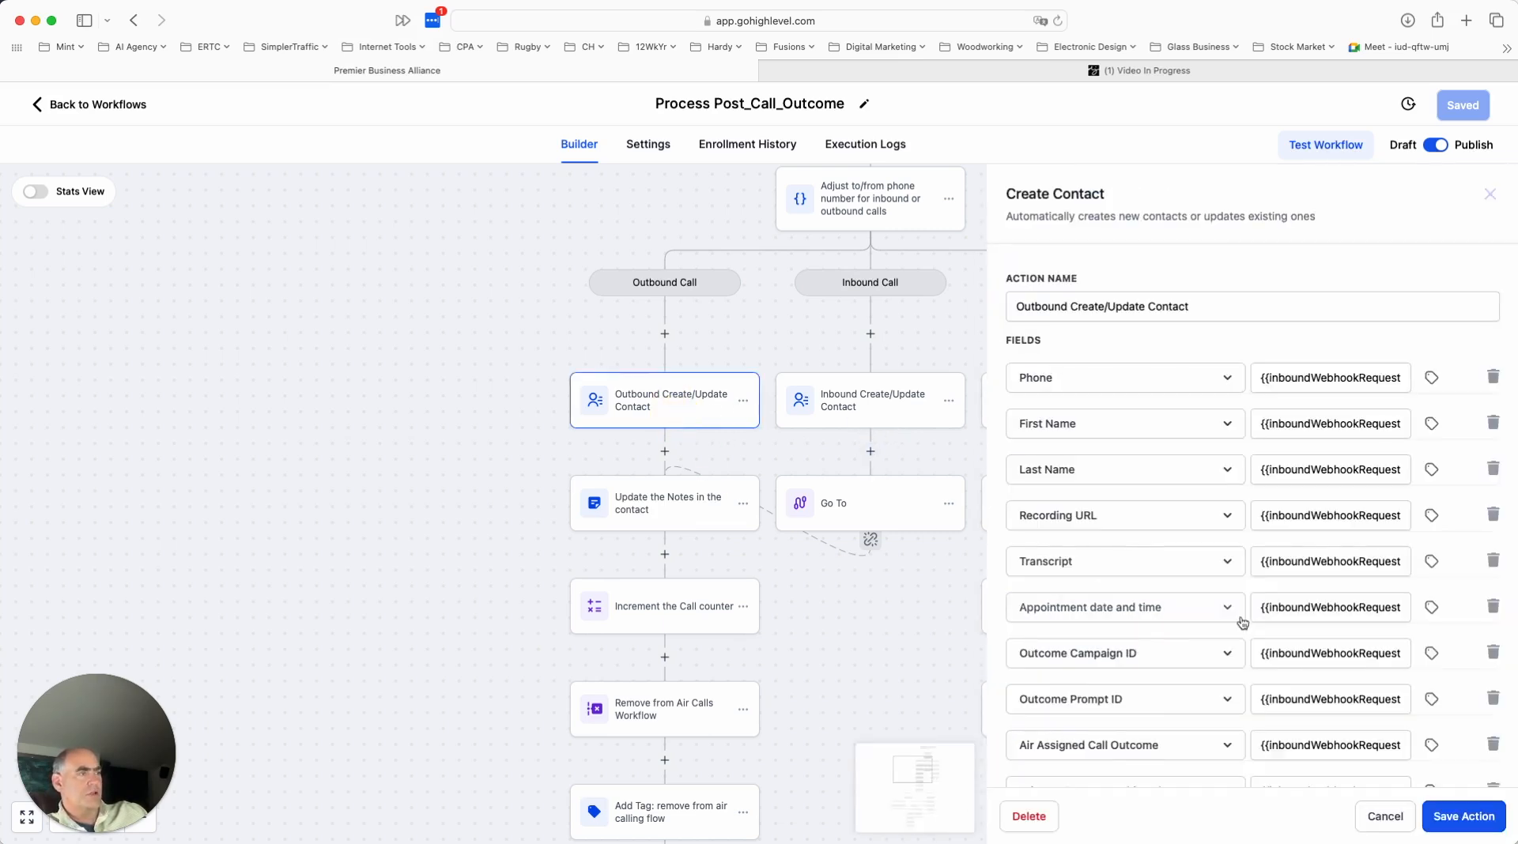
pyautogui.scroll(-4, 1243, 622)
pyautogui.scroll(1, 1210, 549)
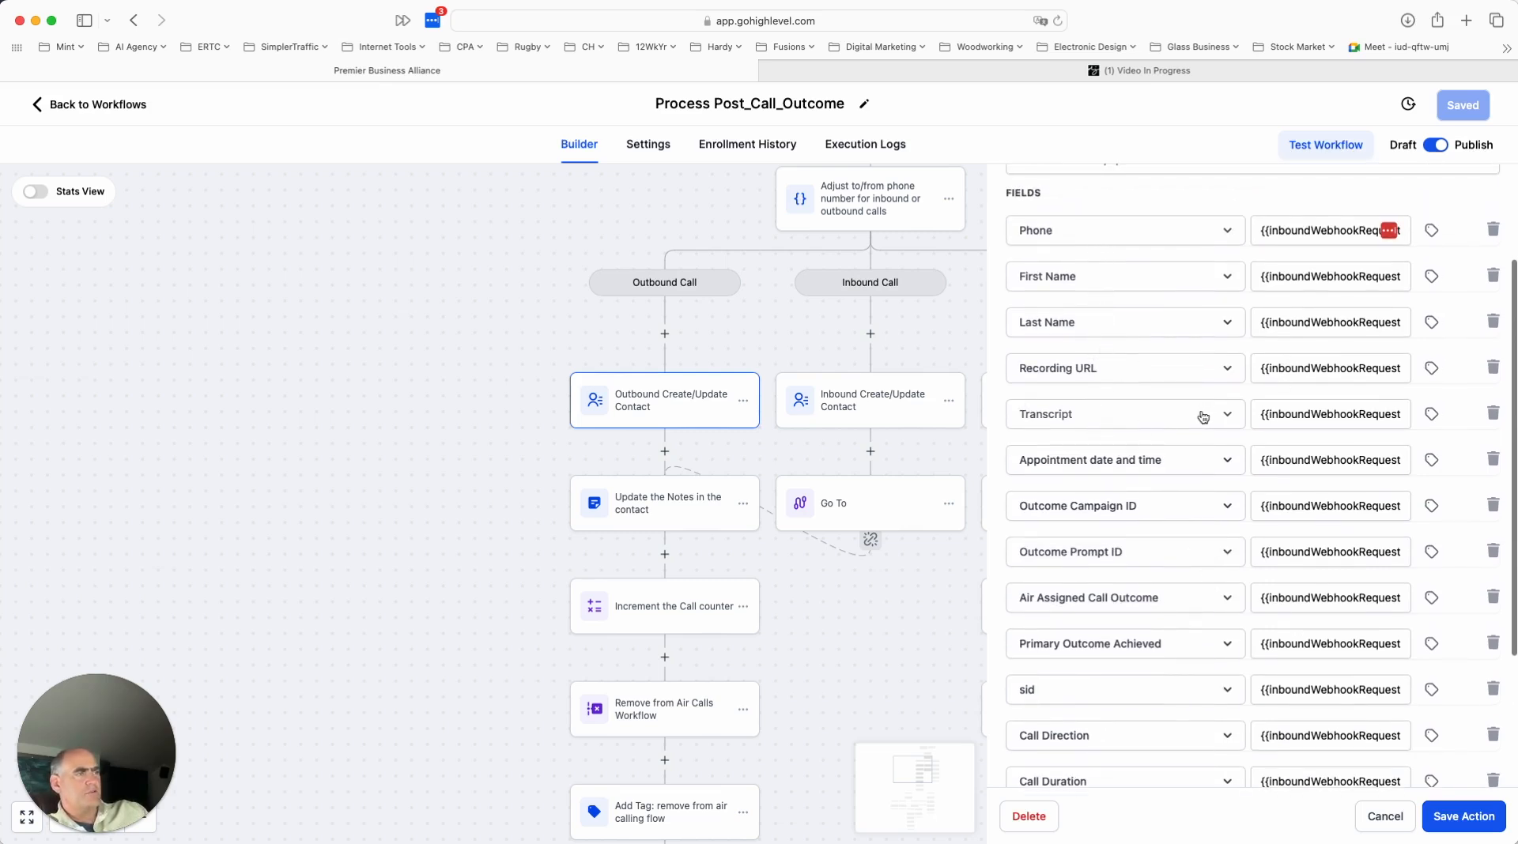
pyautogui.scroll(-2, 1186, 399)
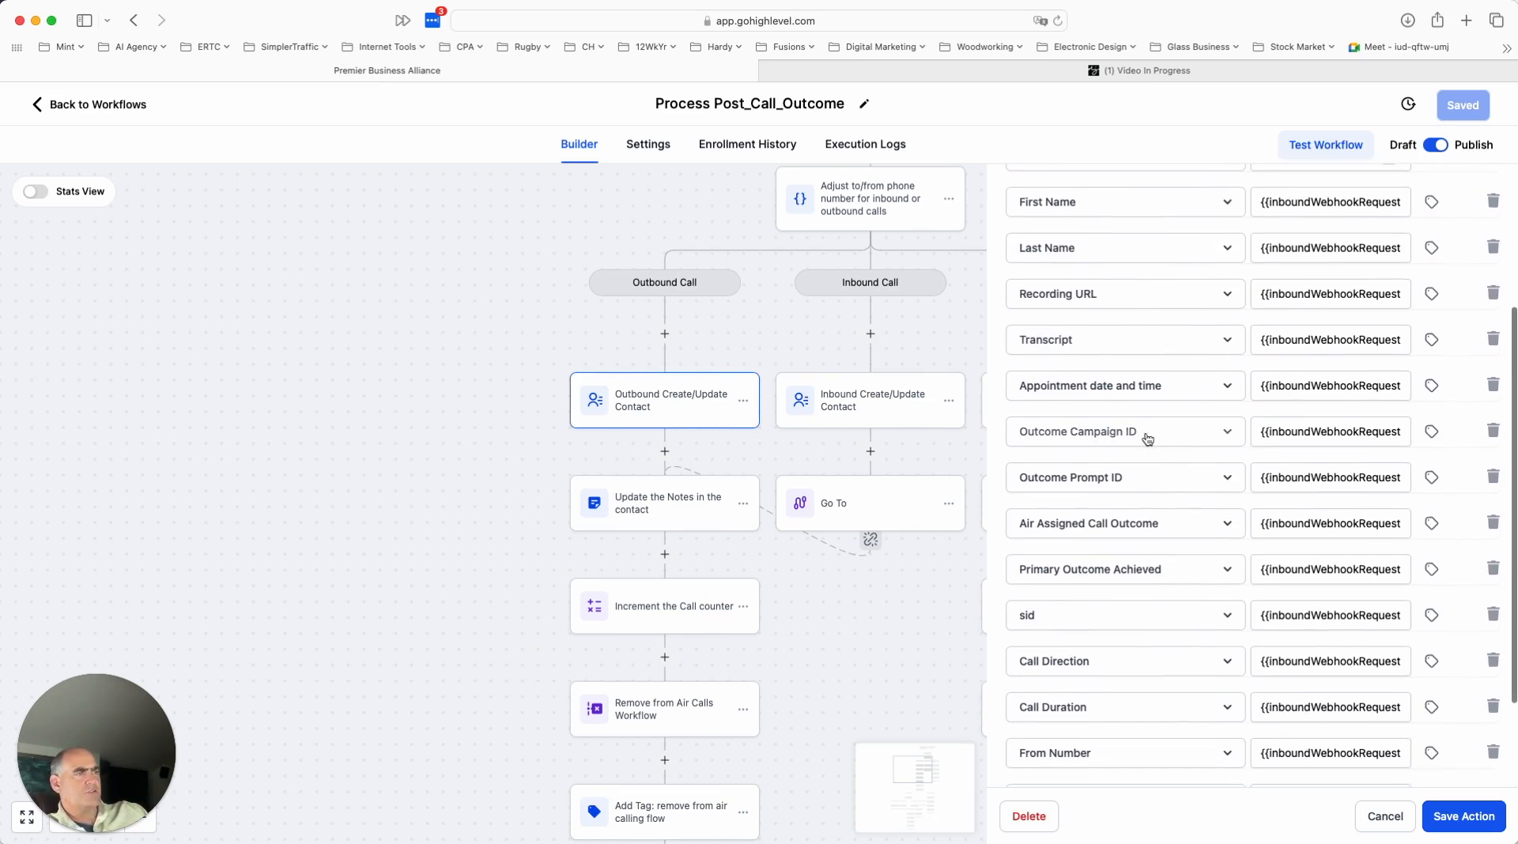
pyautogui.scroll(-3, 1146, 435)
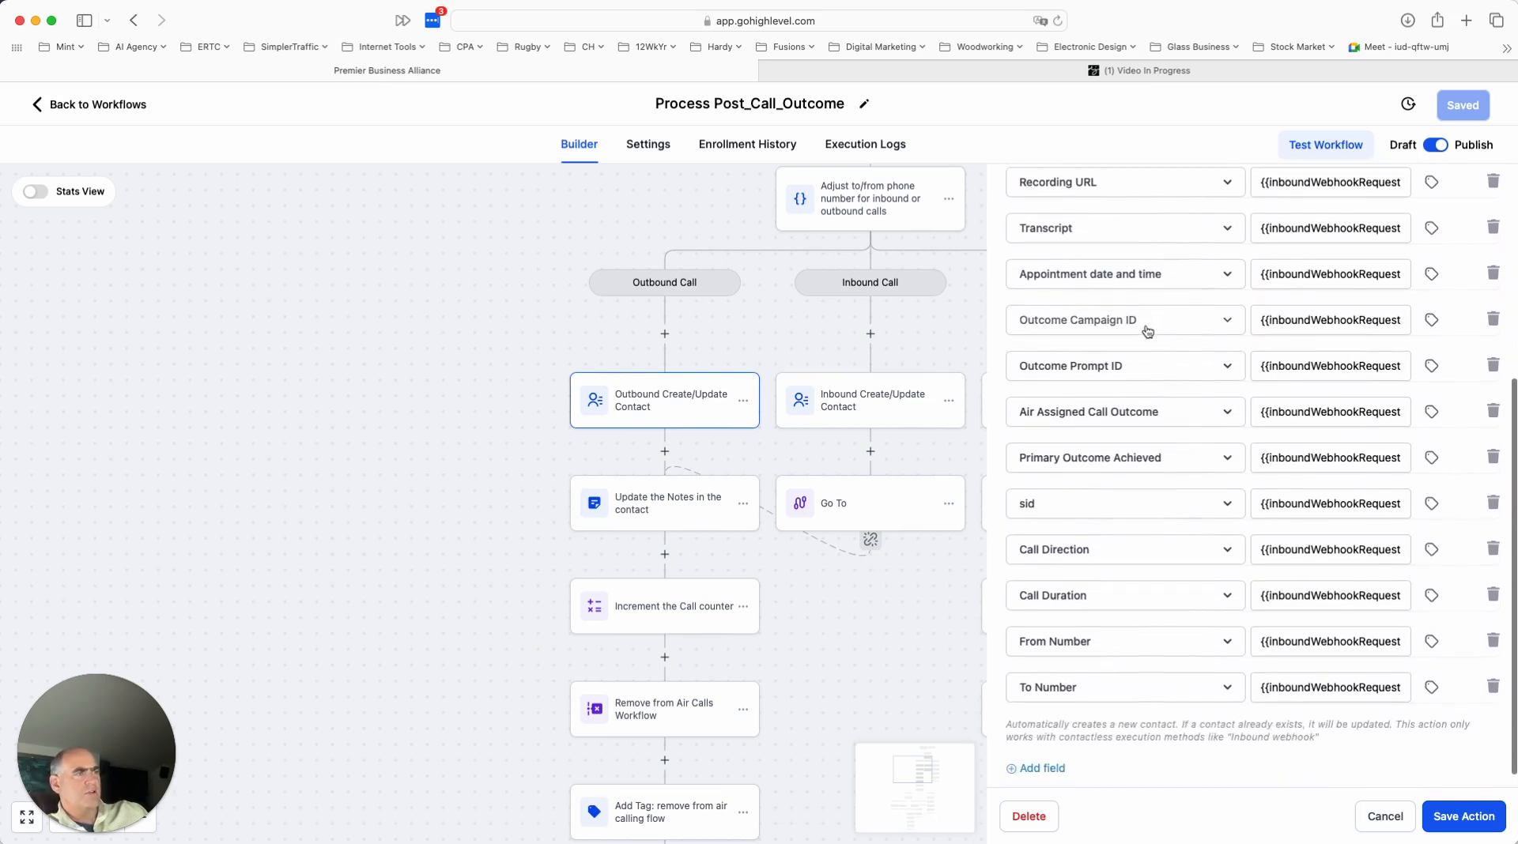
pyautogui.scroll(-1, 1147, 476)
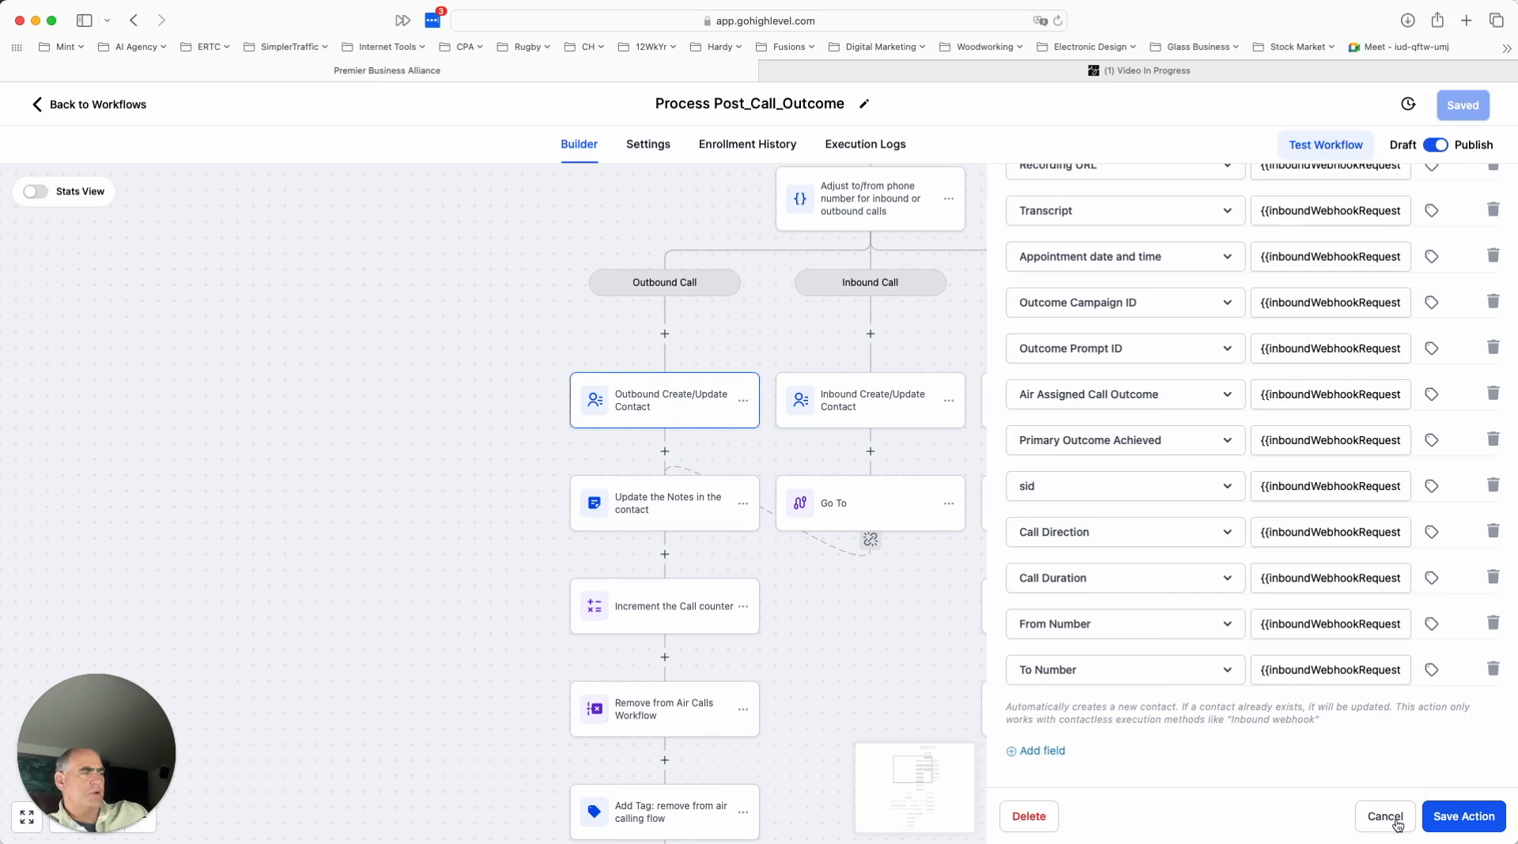
pyautogui.scroll(3, 1253, 385)
pyautogui.scroll(4, 1254, 385)
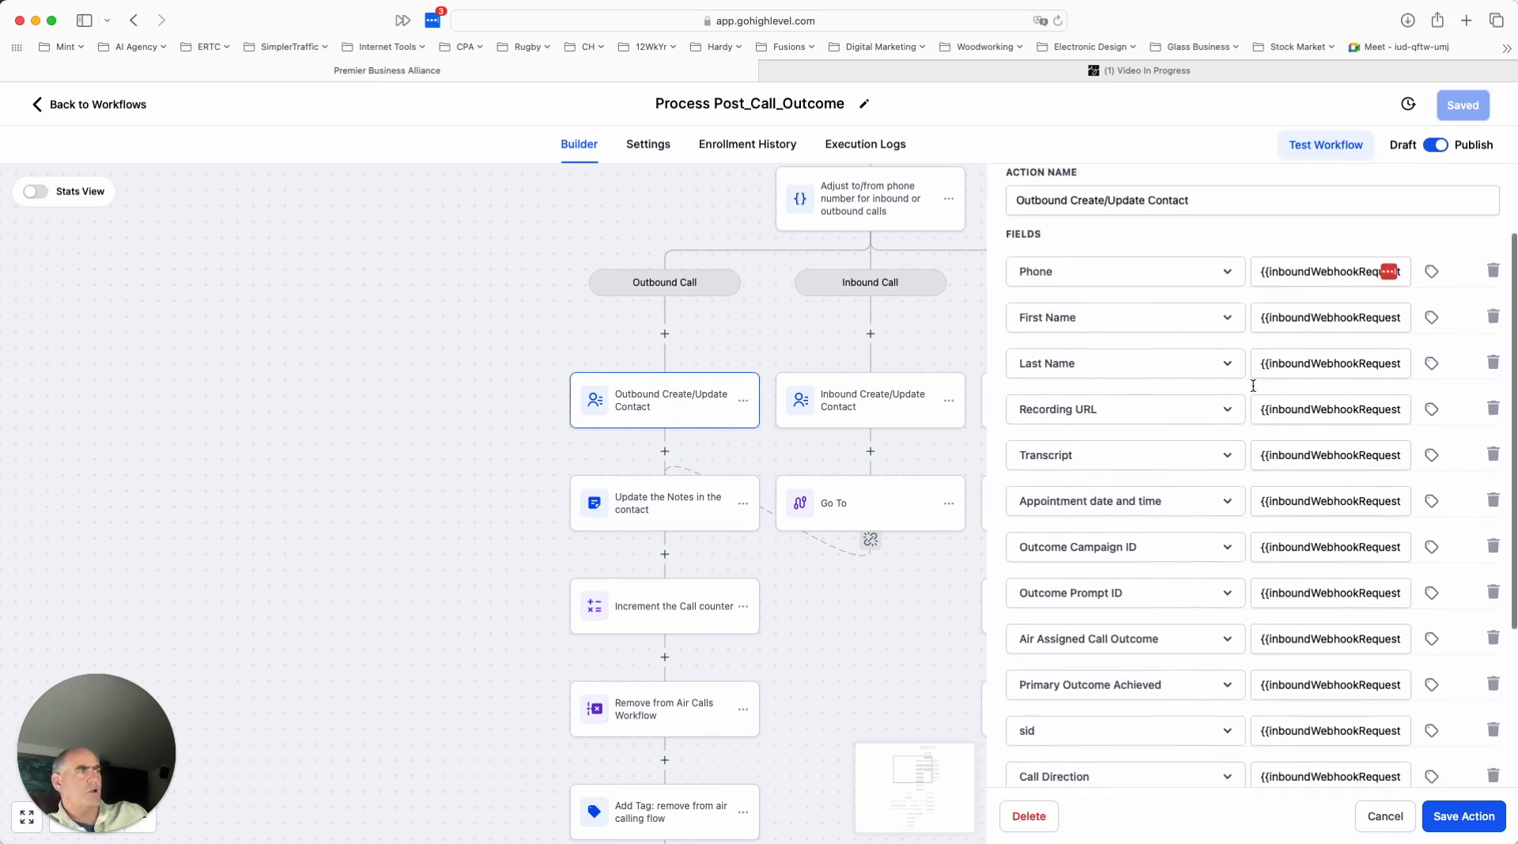
pyautogui.scroll(-5, 1253, 386)
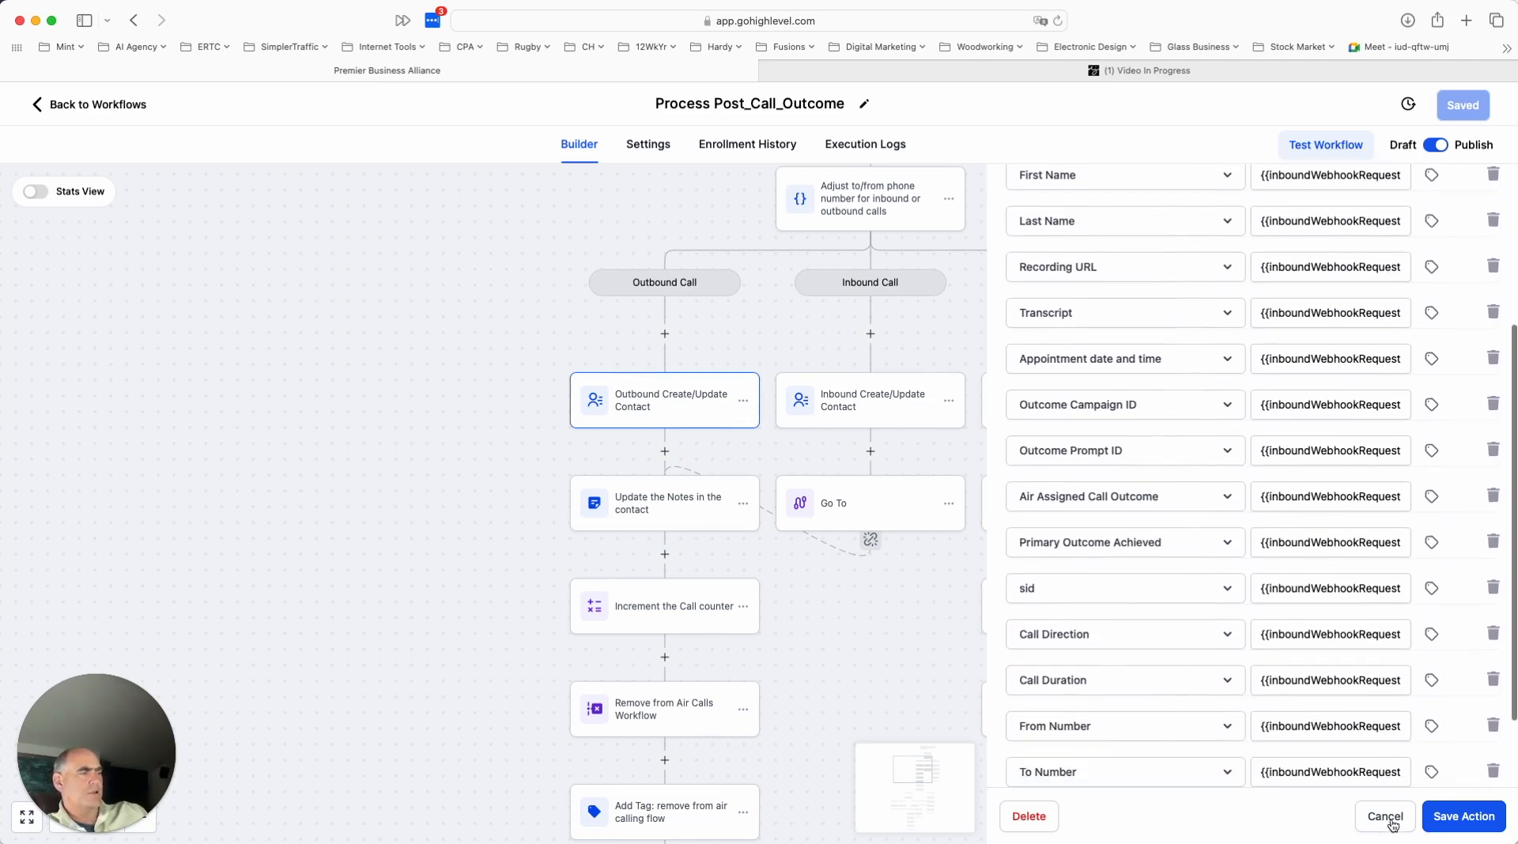
pyautogui.click(1385, 819)
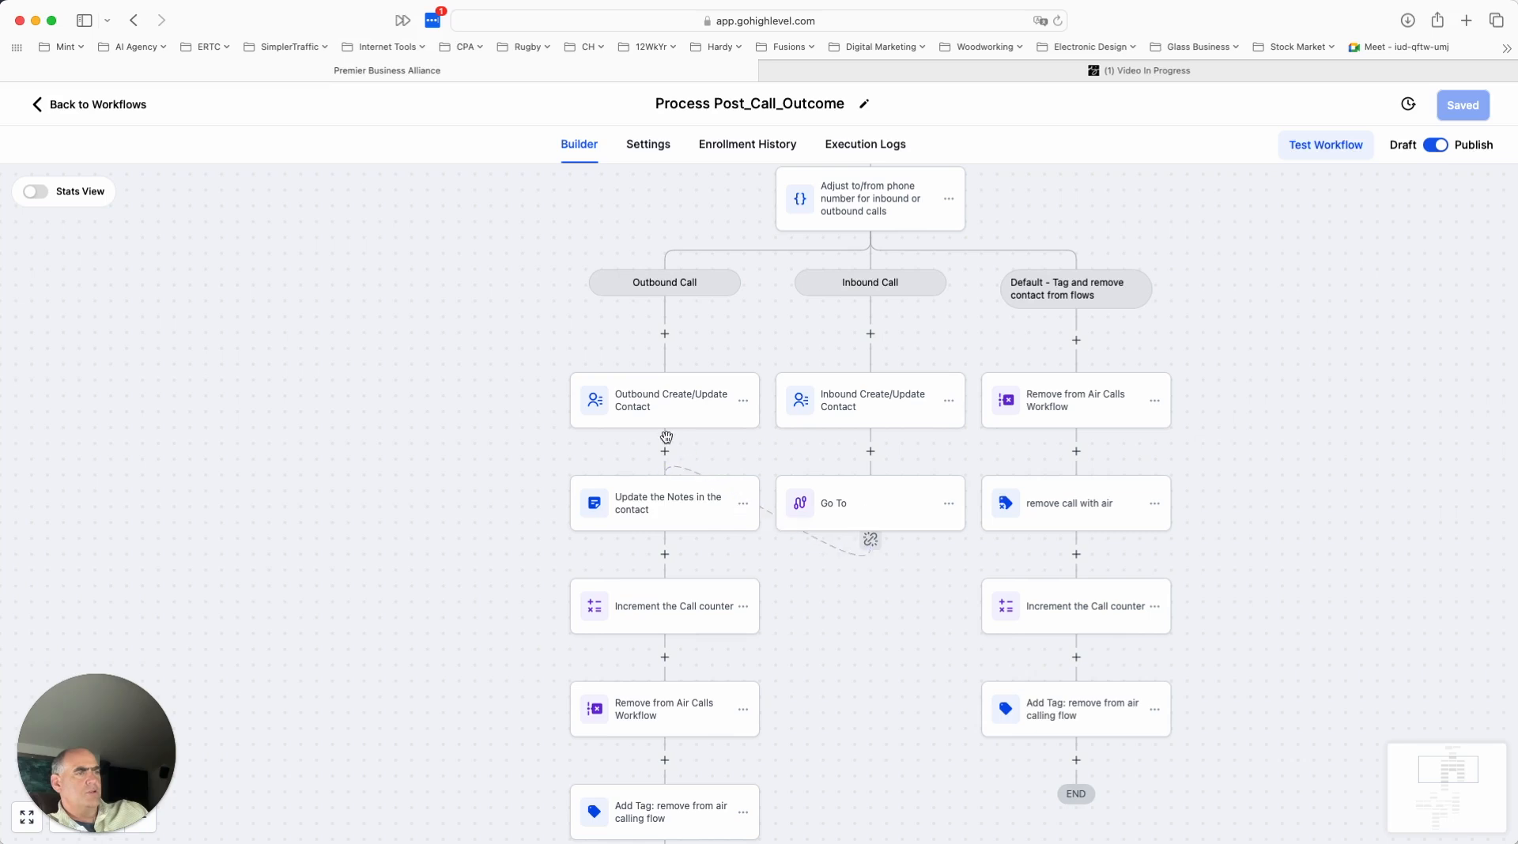
# - Check the note content in the outbound branch's Update the Notes action, and look at the call counter action following it
pyautogui.click(669, 518)
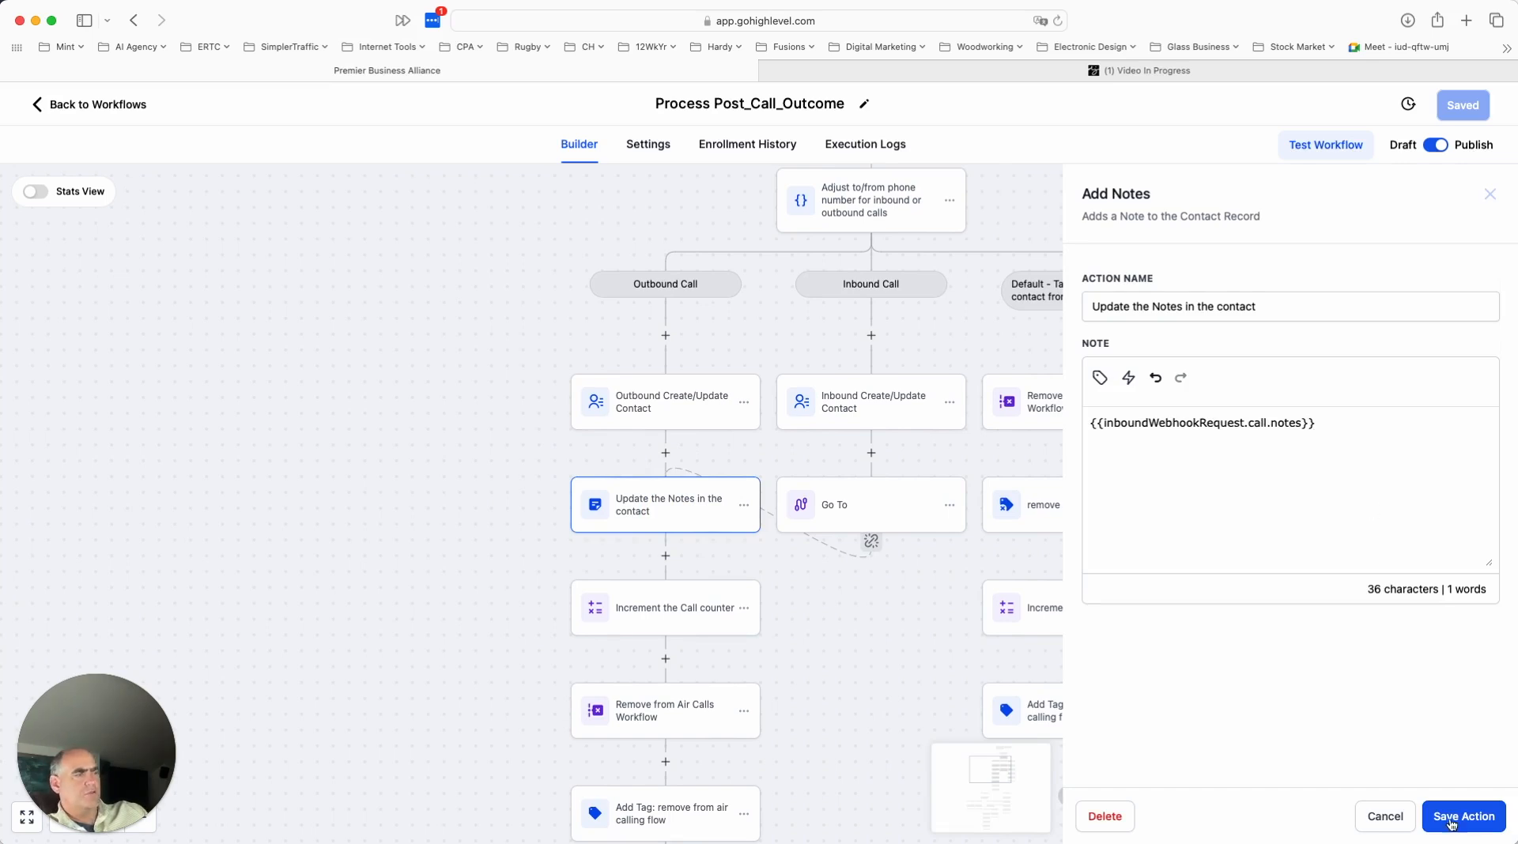
pyautogui.click(1385, 817)
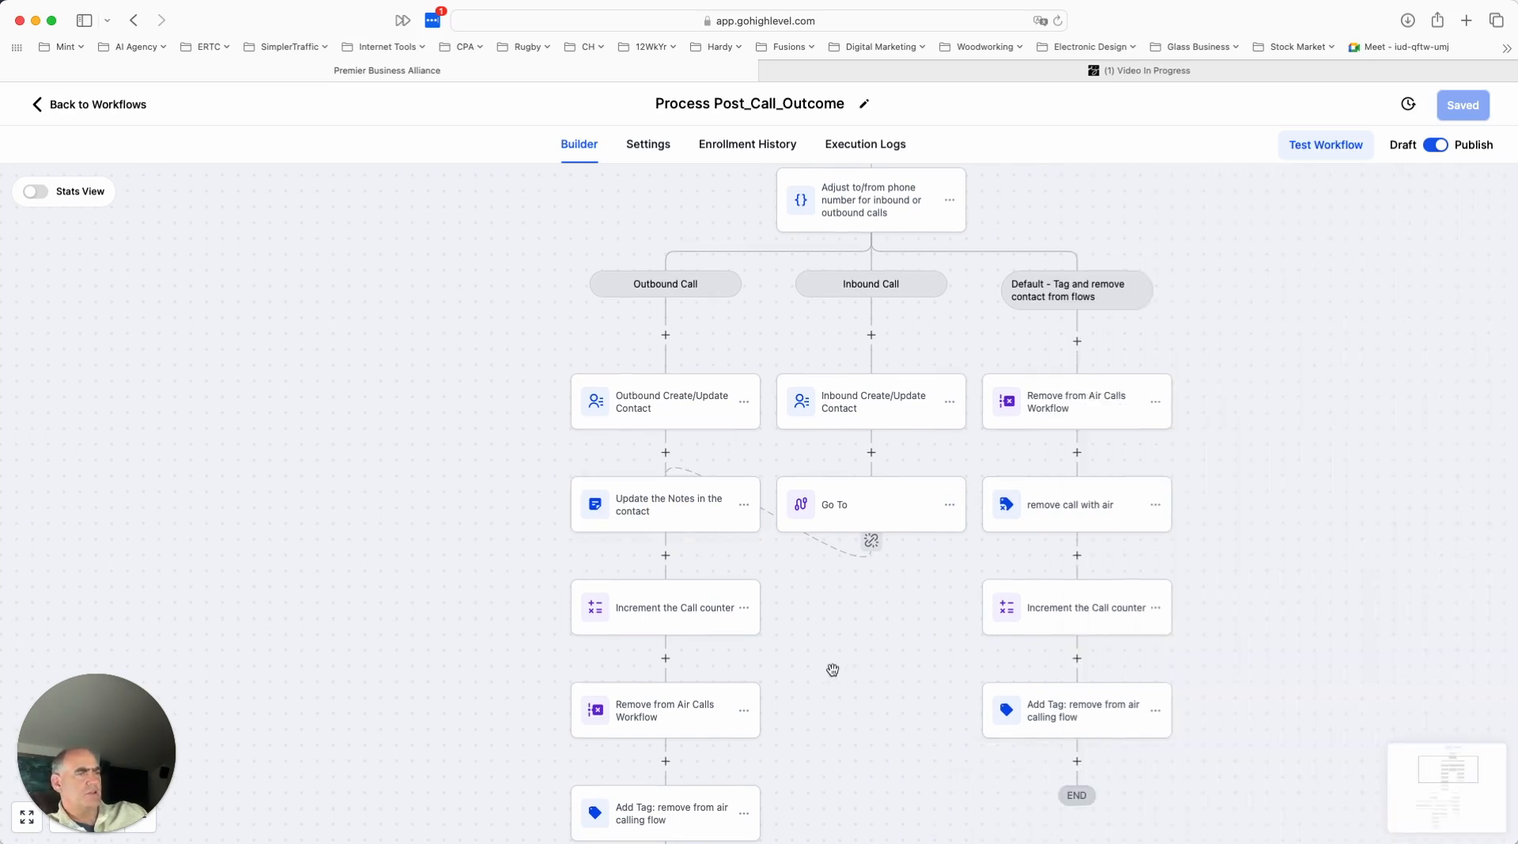
pyautogui.scroll(-2, 835, 672)
pyautogui.scroll(-1, 837, 676)
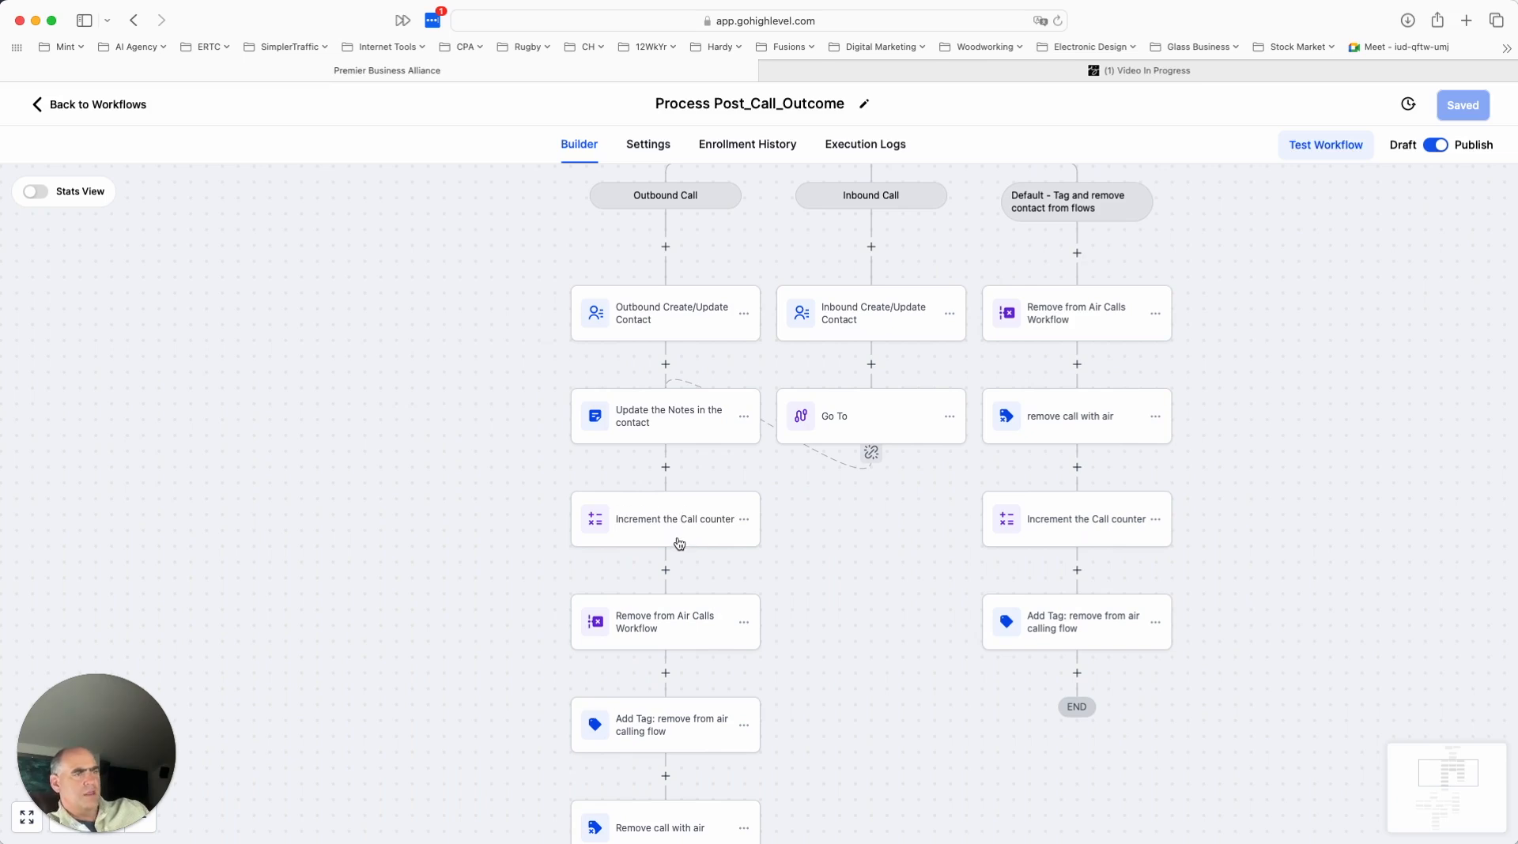
# - Check which tag the outbound branch's Add Tag action applies after the Air Calls workflow removal, and close it without saving
pyautogui.scroll(-3, 726, 581)
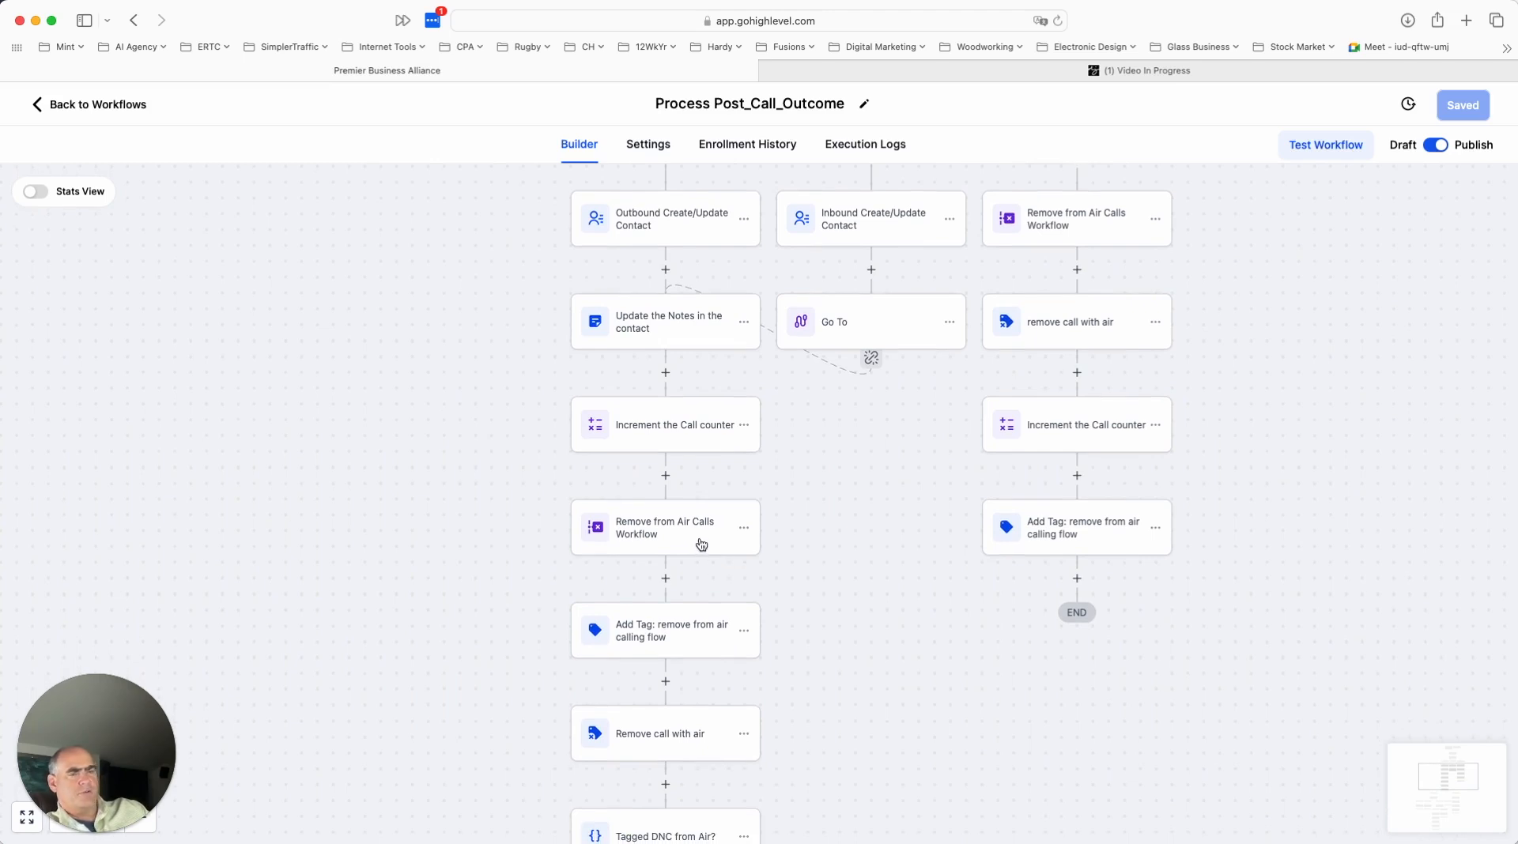
pyautogui.scroll(-1, 703, 544)
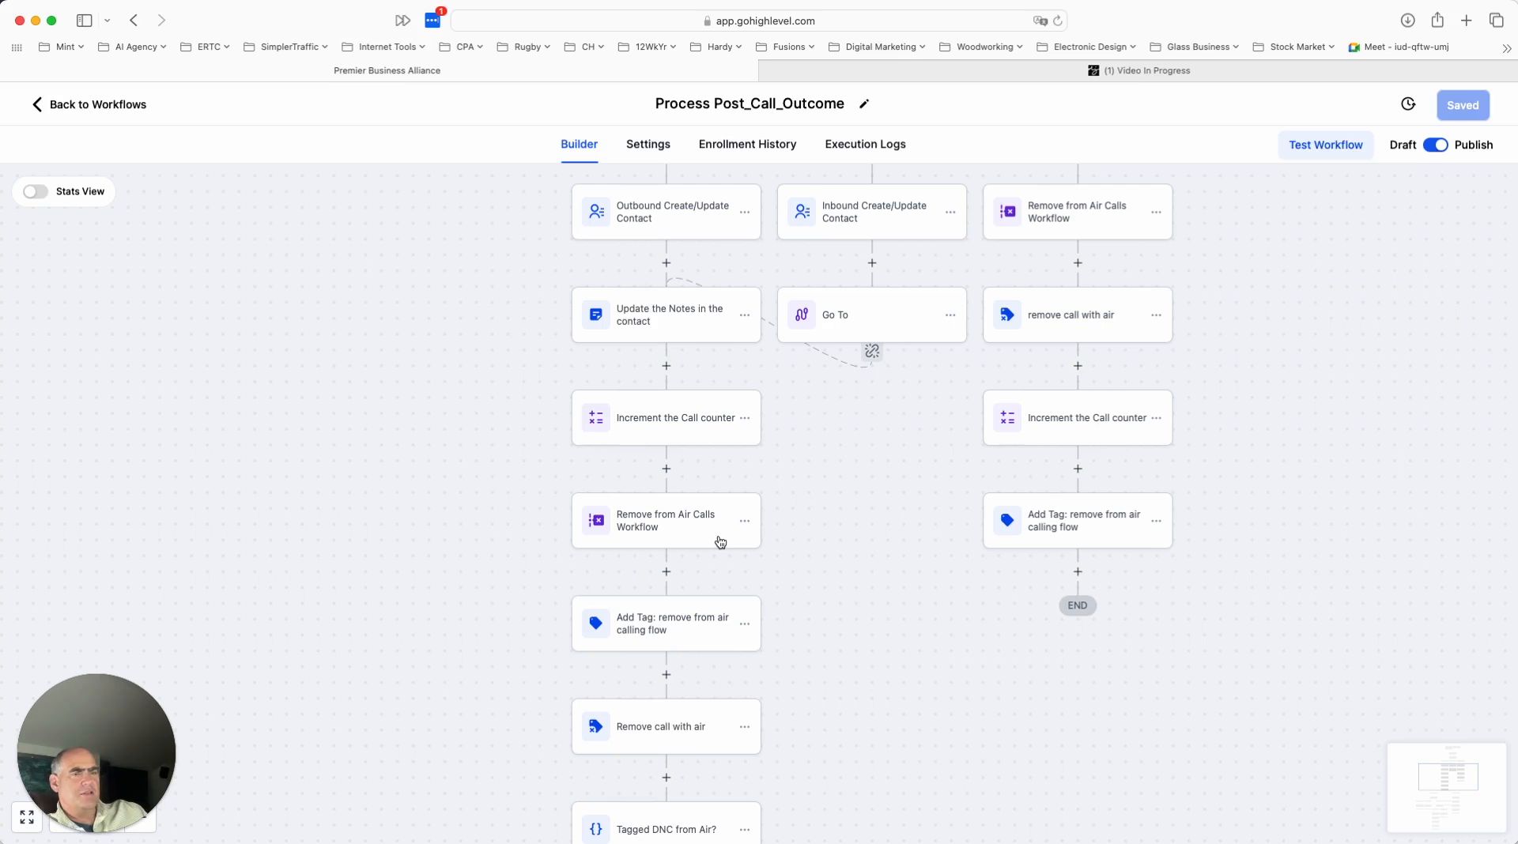
pyautogui.scroll(-3, 721, 542)
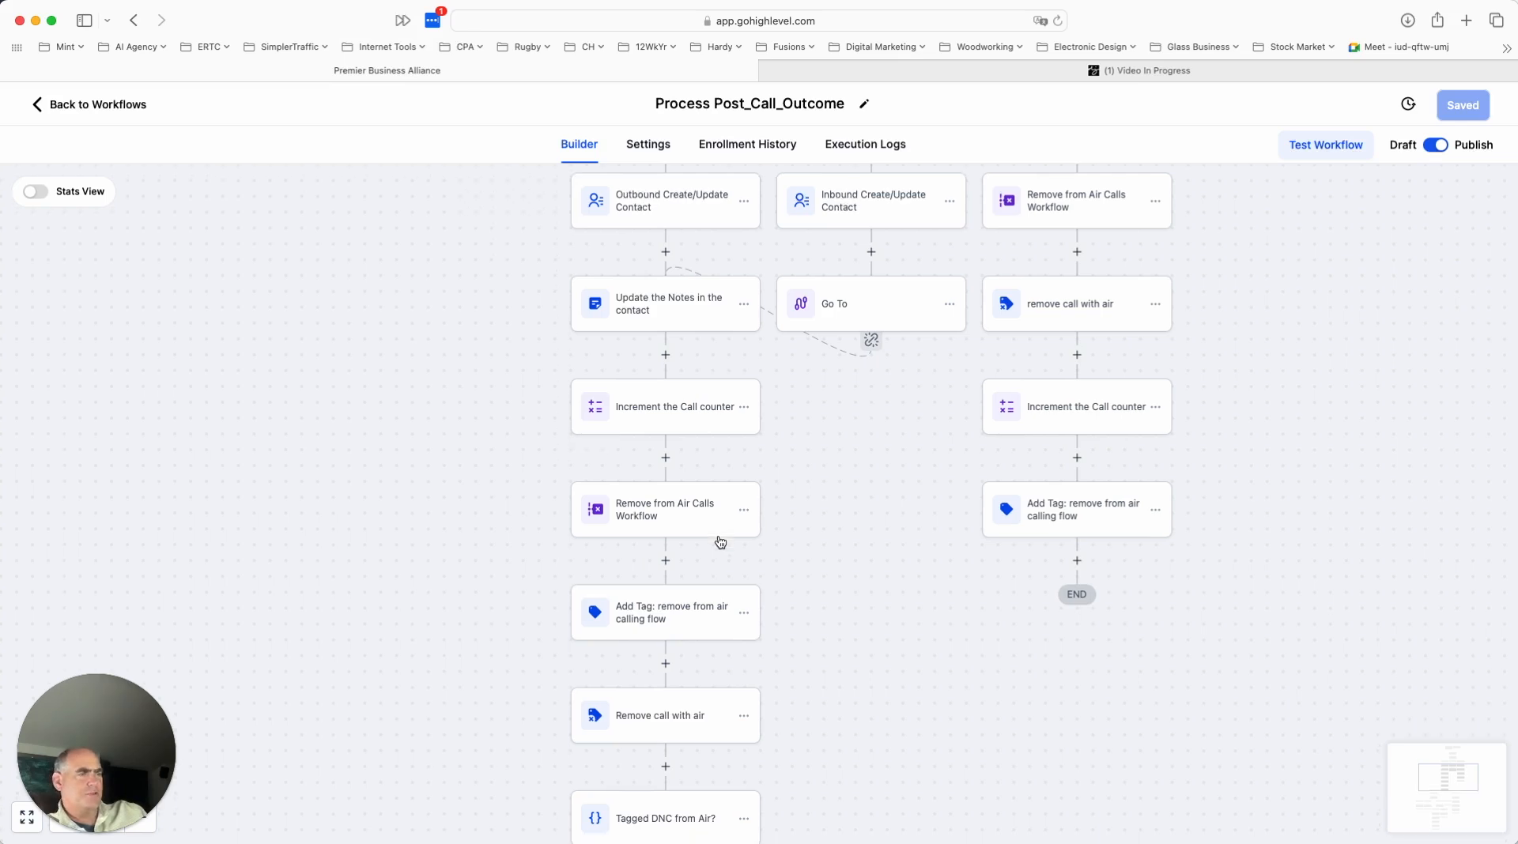
pyautogui.scroll(-1, 730, 552)
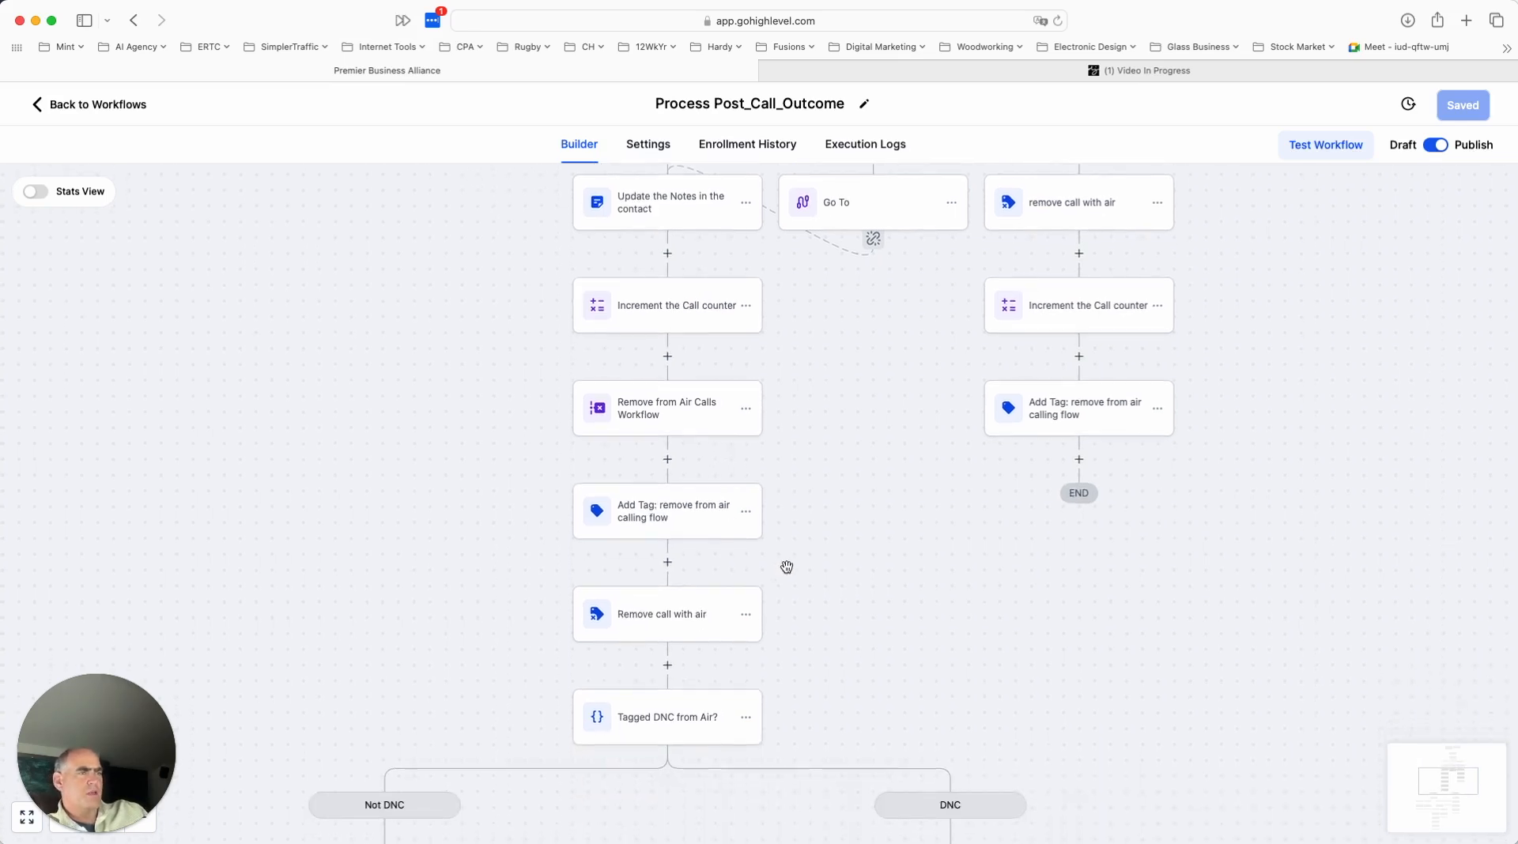
pyautogui.scroll(-4, 811, 571)
pyautogui.scroll(-1, 814, 571)
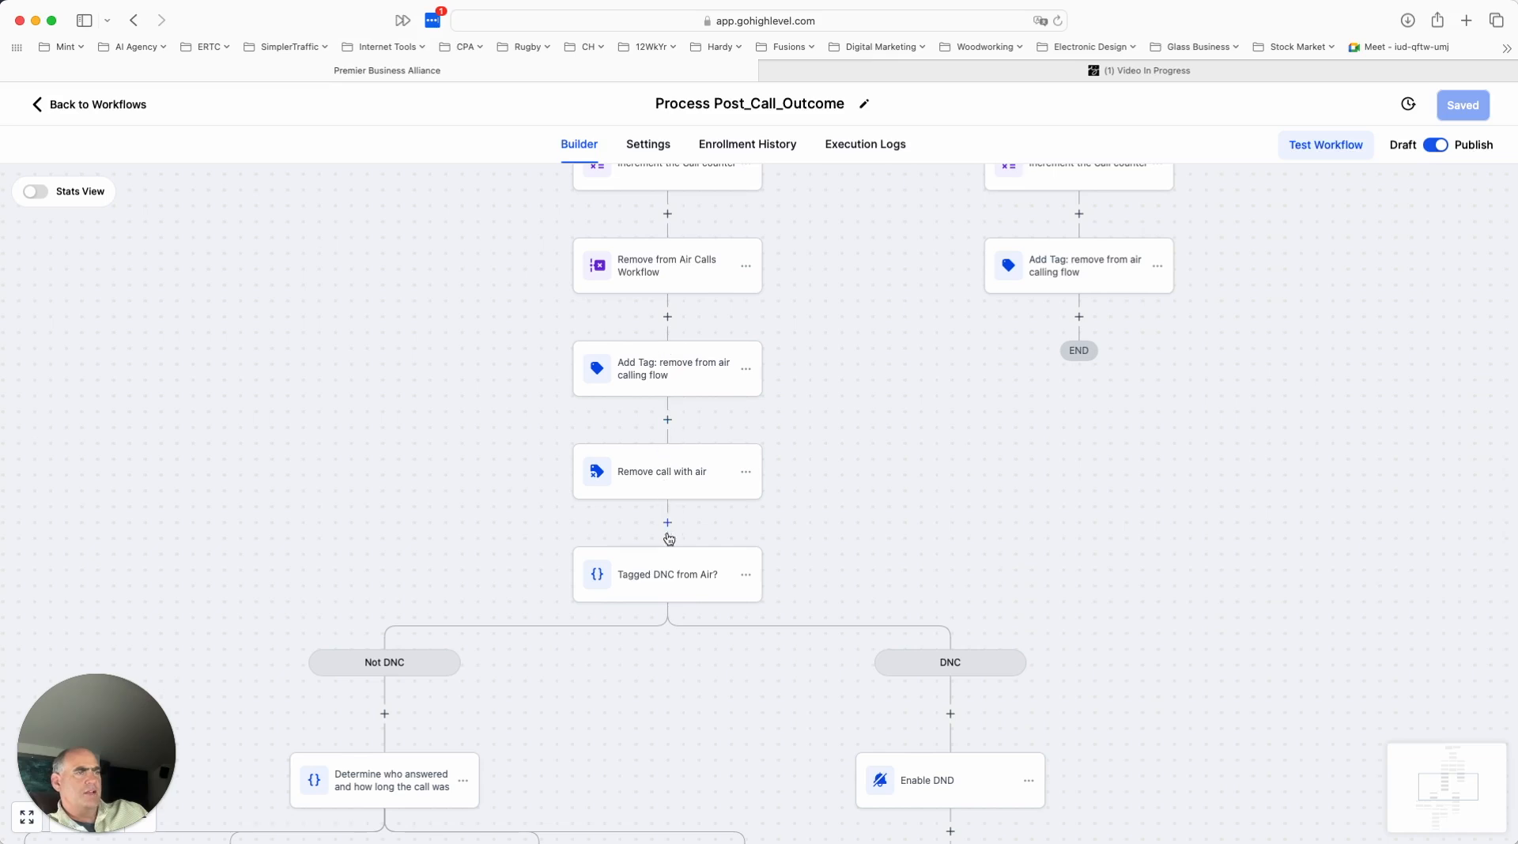
pyautogui.click(685, 381)
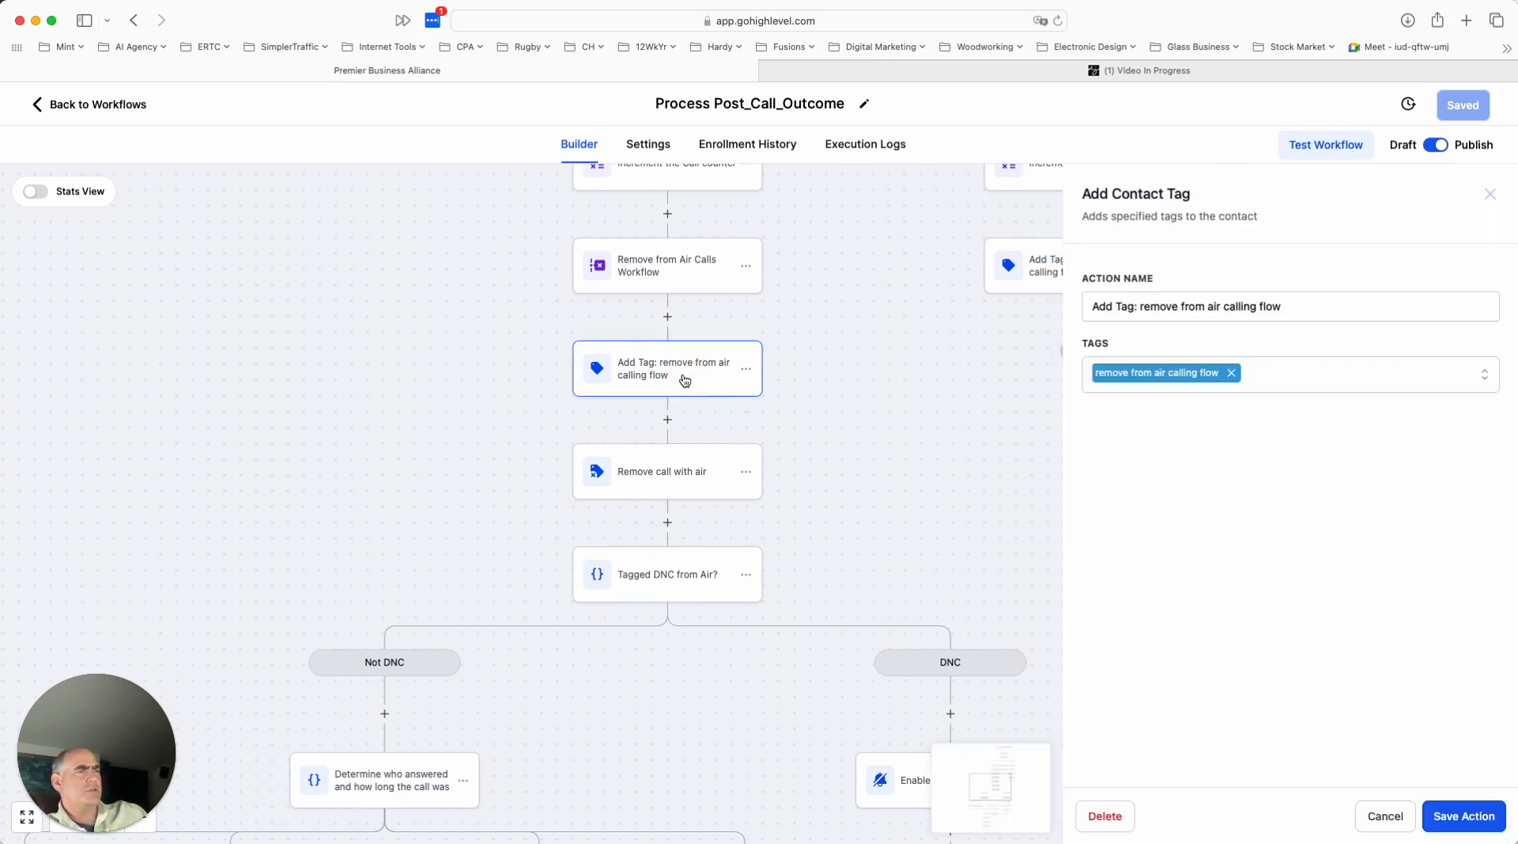
pyautogui.click(1382, 816)
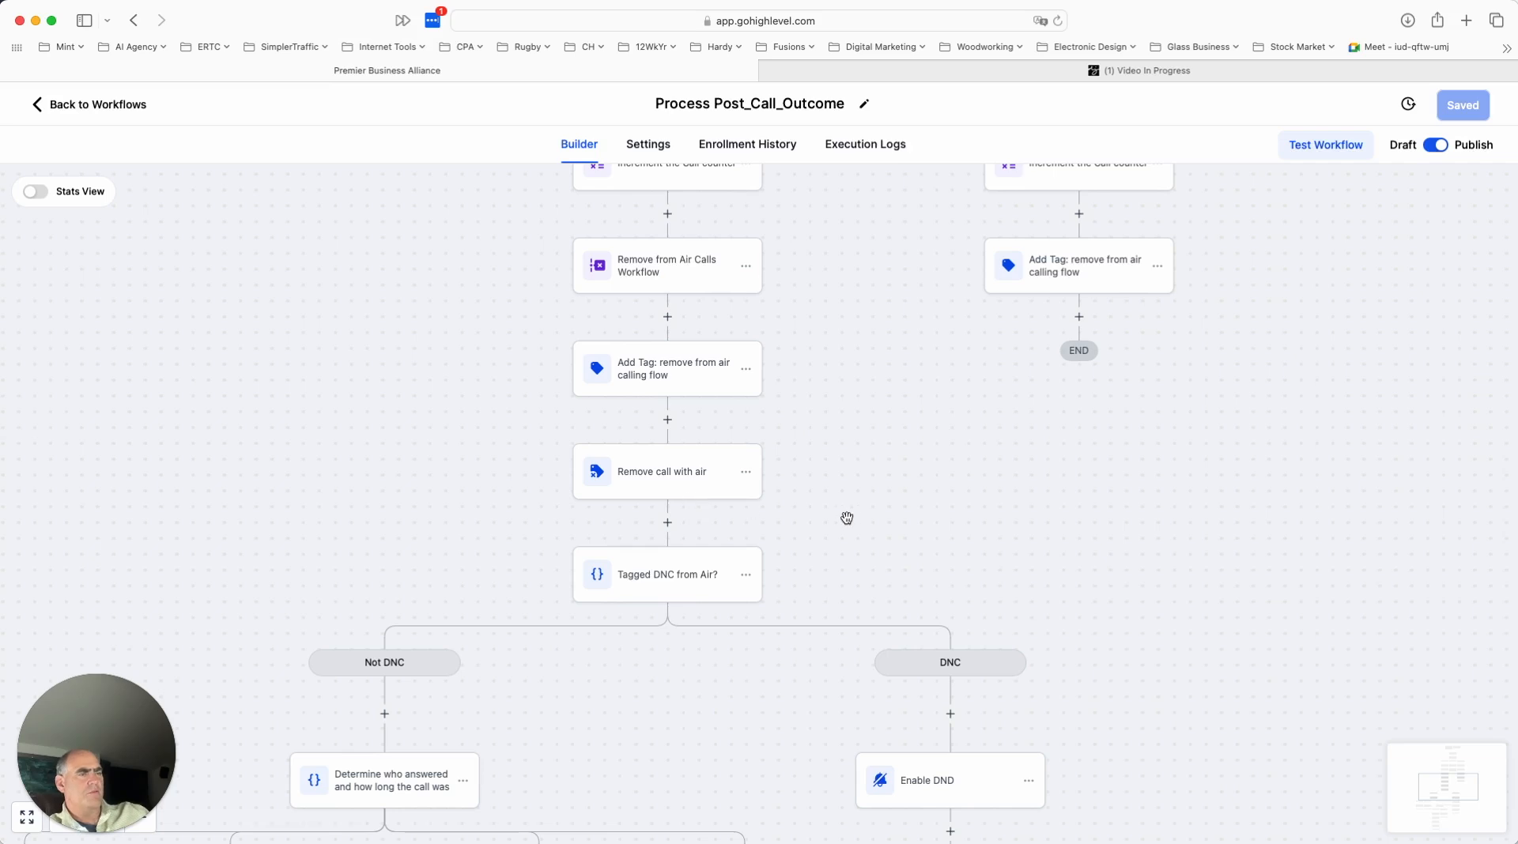
# - Examine the split below the "Tagged DNC from Air?" condition, including the Not DNC branch's answer-type and call-length branches
pyautogui.scroll(-3, 860, 517)
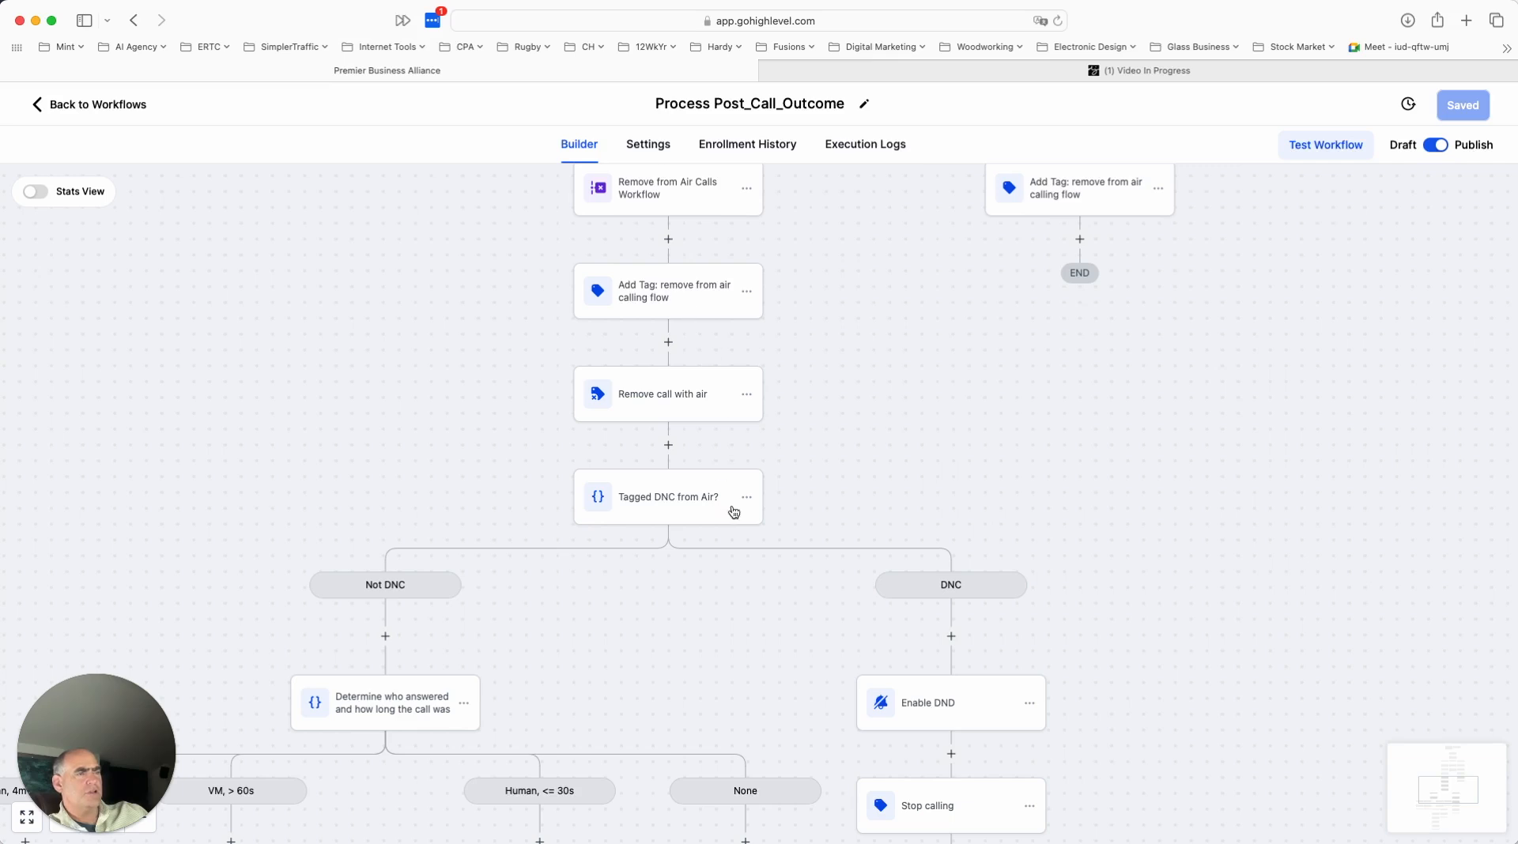
pyautogui.scroll(-3, 871, 518)
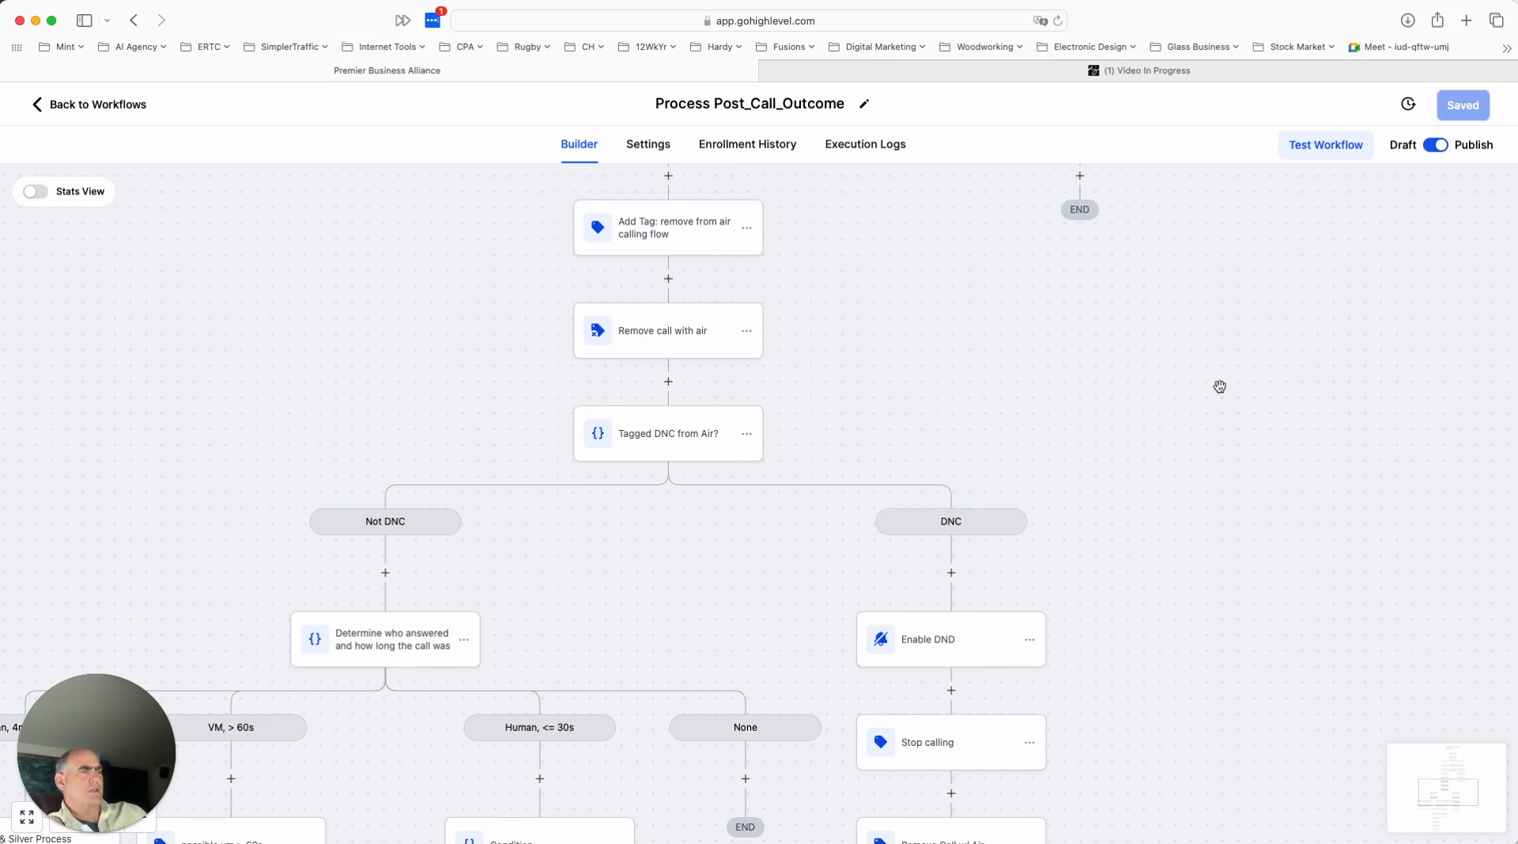
pyautogui.scroll(-3, 1004, 388)
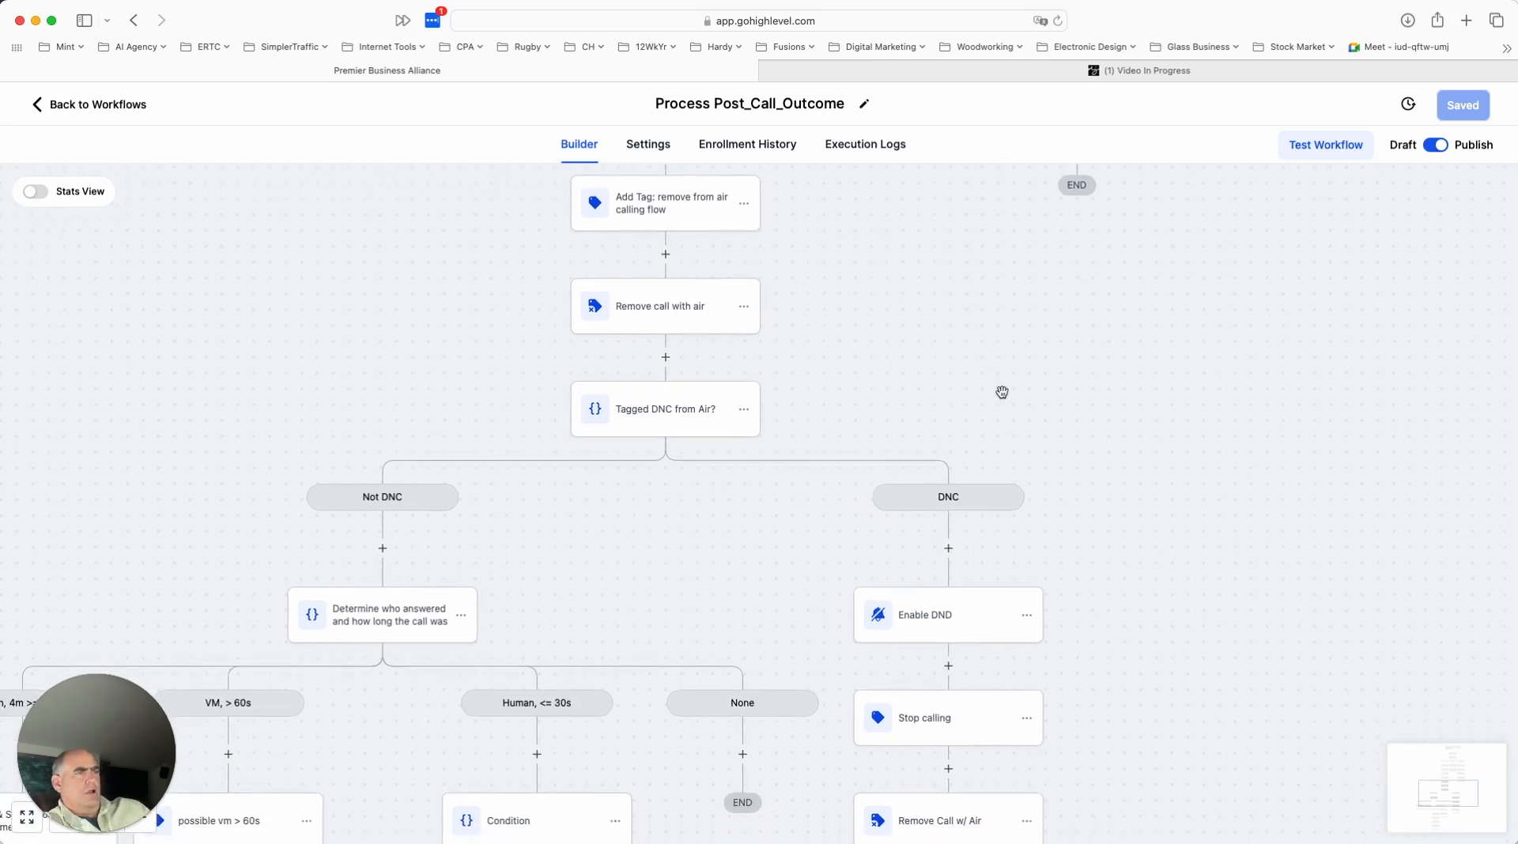
pyautogui.scroll(-5, 1001, 387)
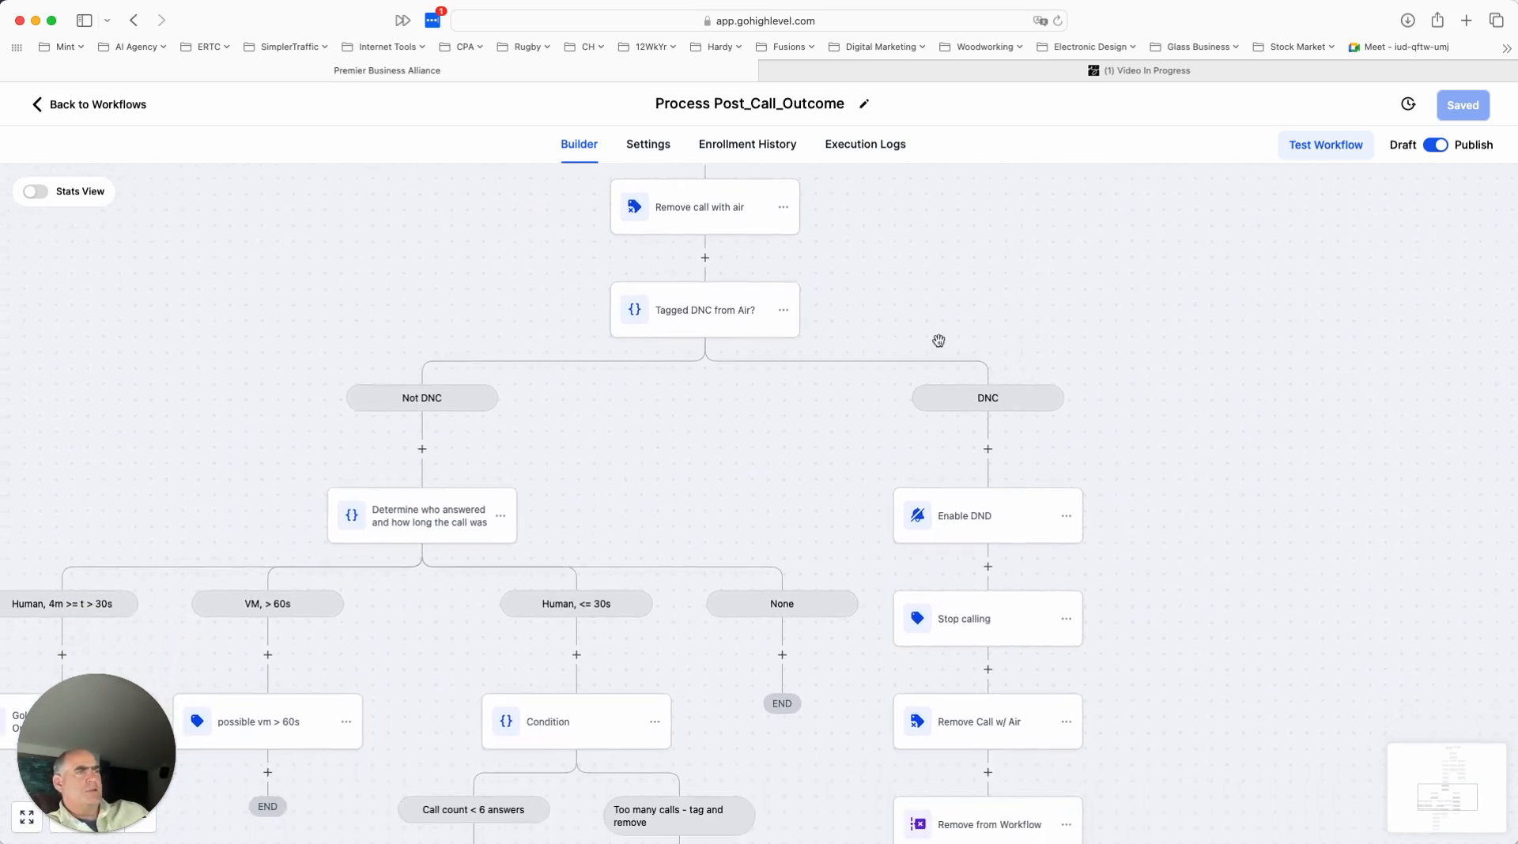
pyautogui.scroll(-3, 823, 373)
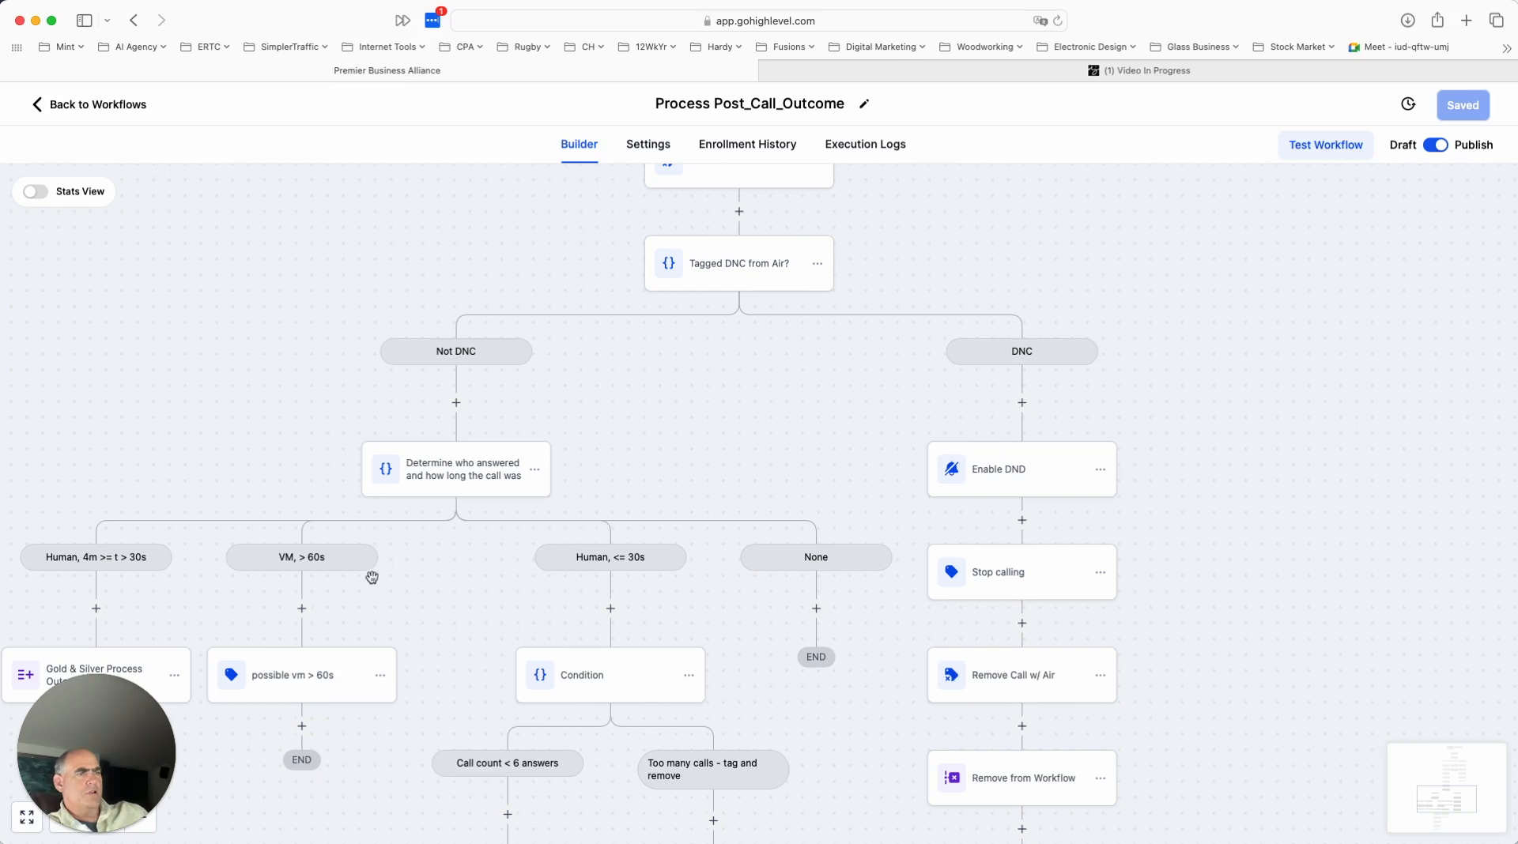
pyautogui.hscroll(-2, 393, 610)
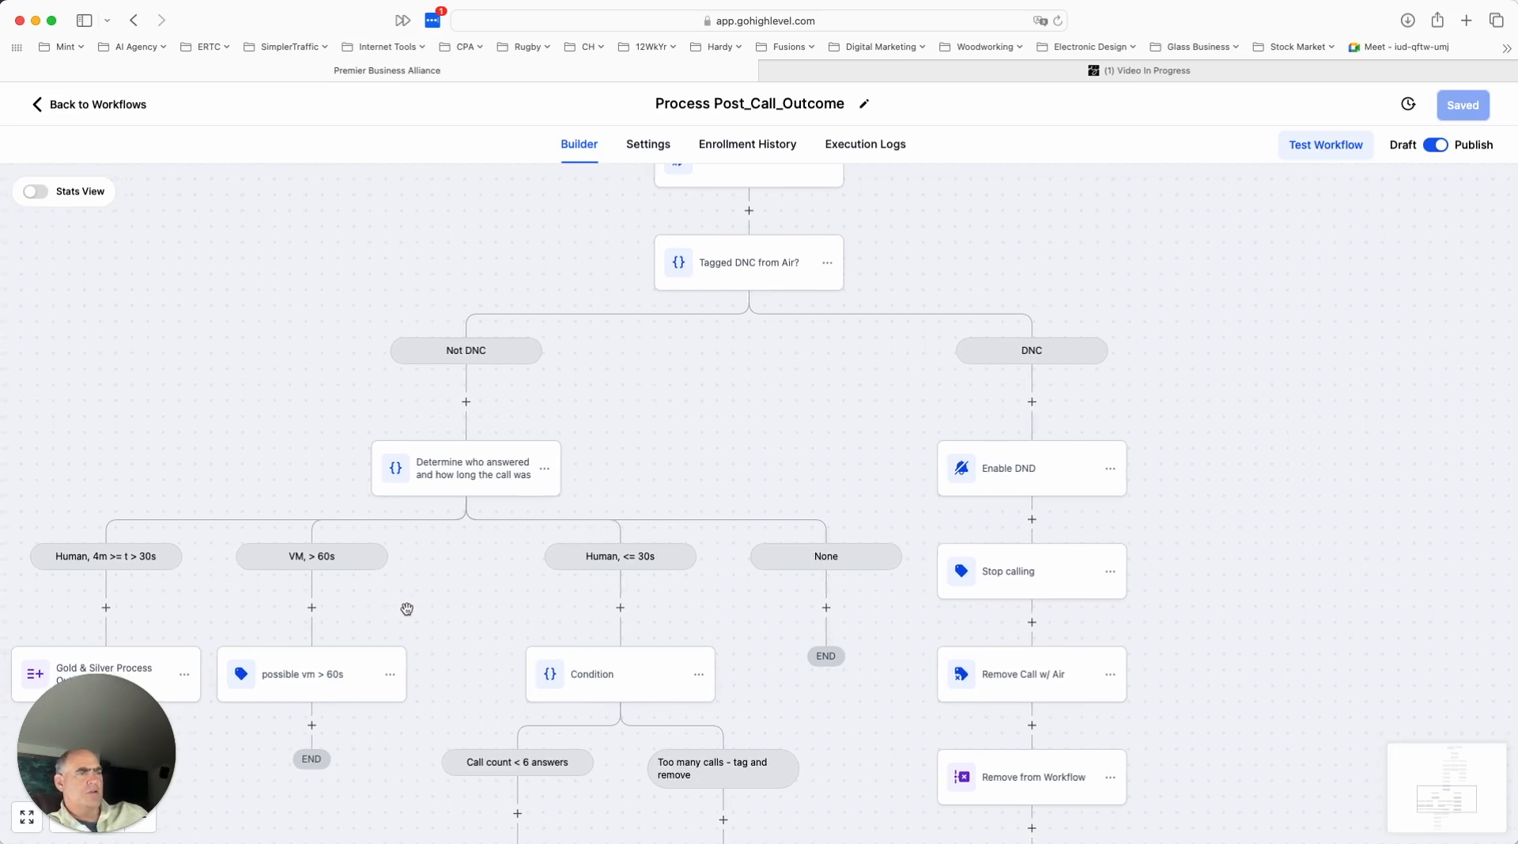
pyautogui.scroll(-2, 406, 609)
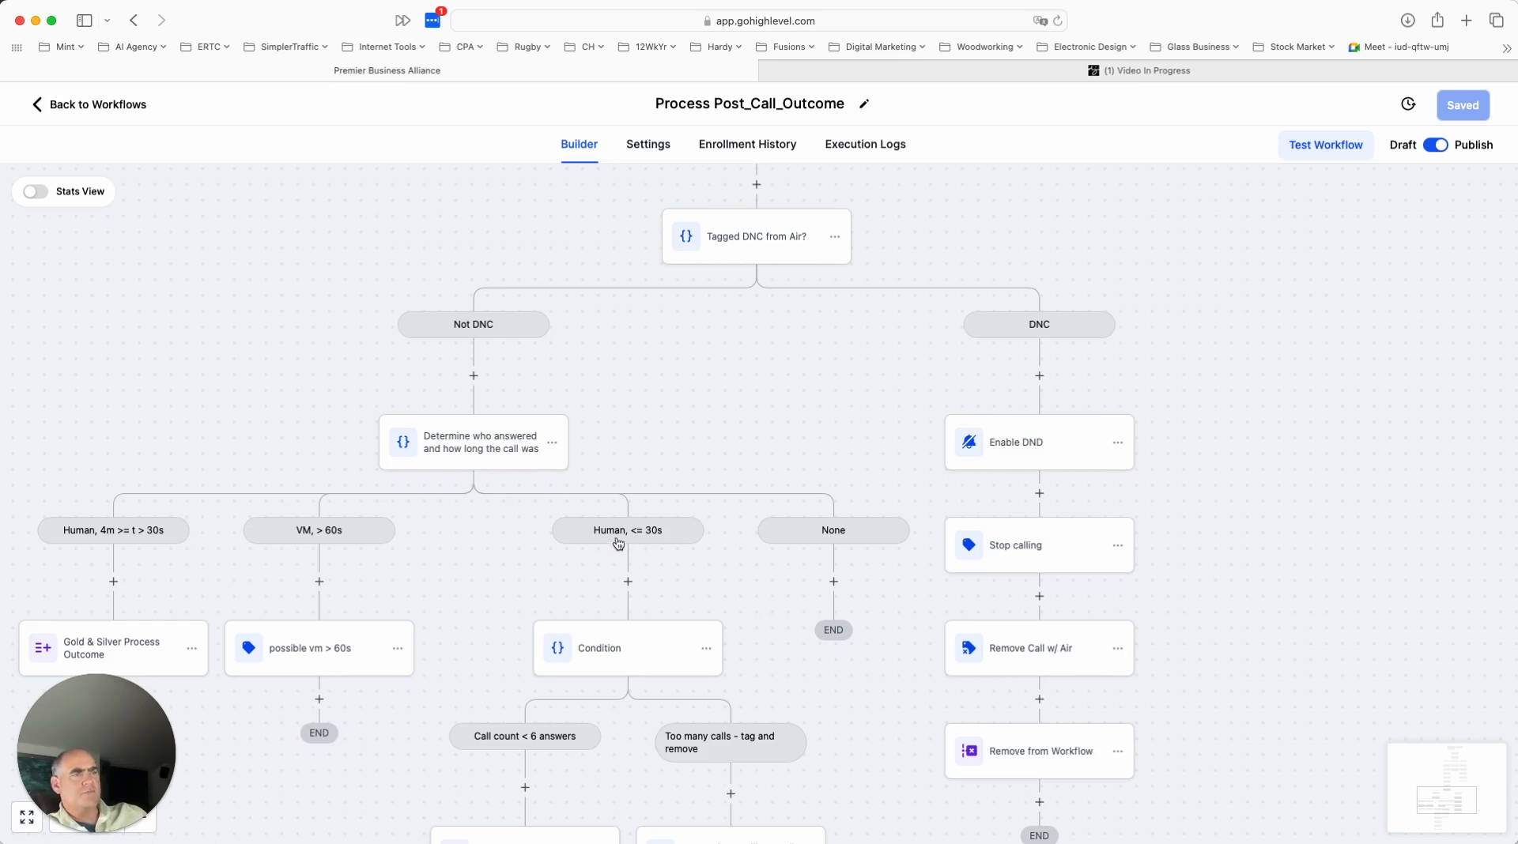
pyautogui.scroll(-3, 701, 628)
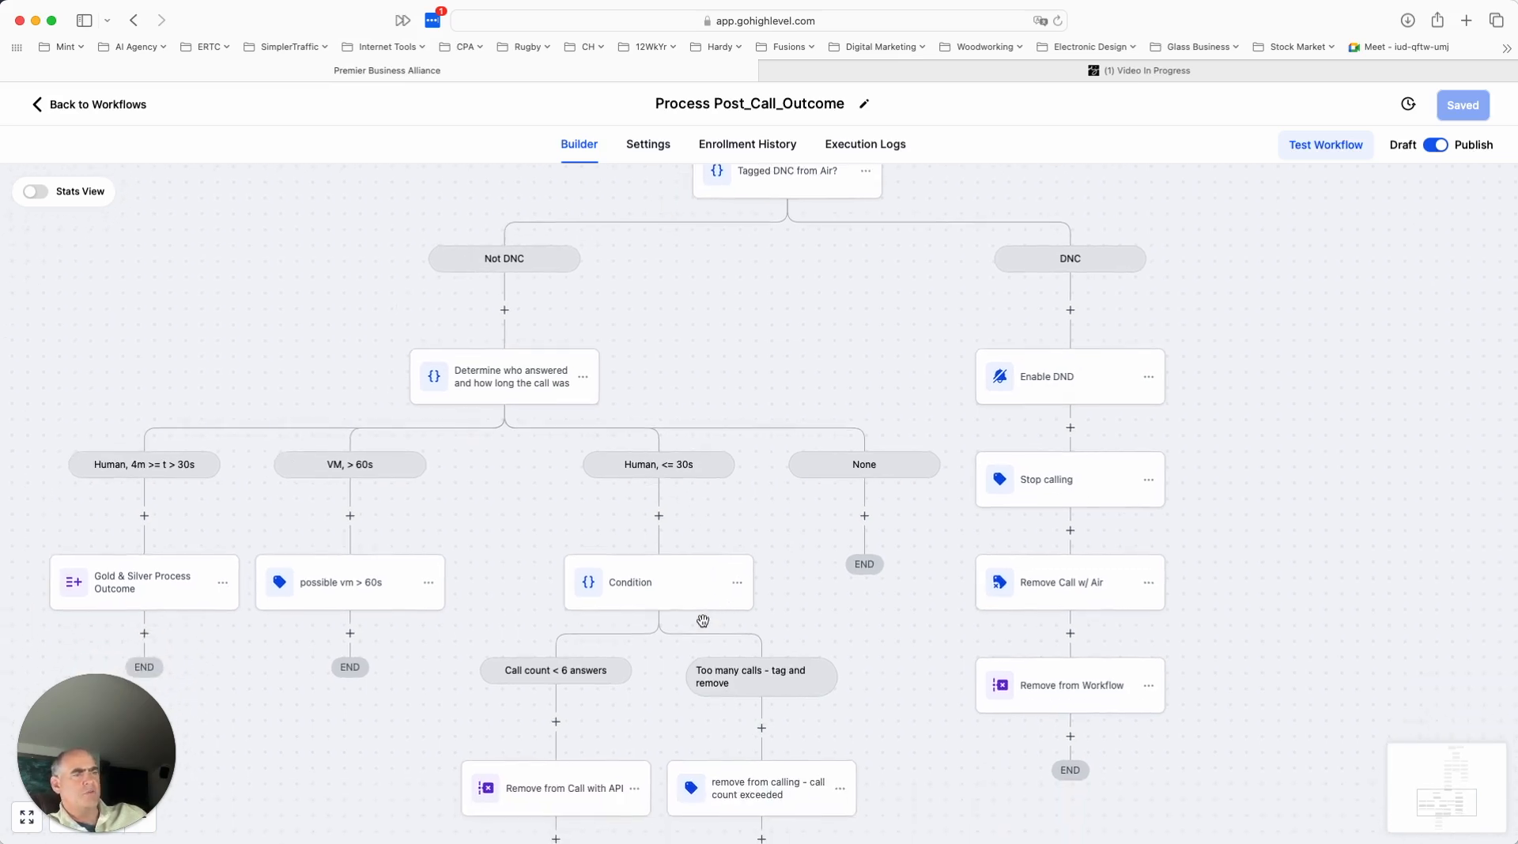
pyautogui.scroll(-2, 703, 621)
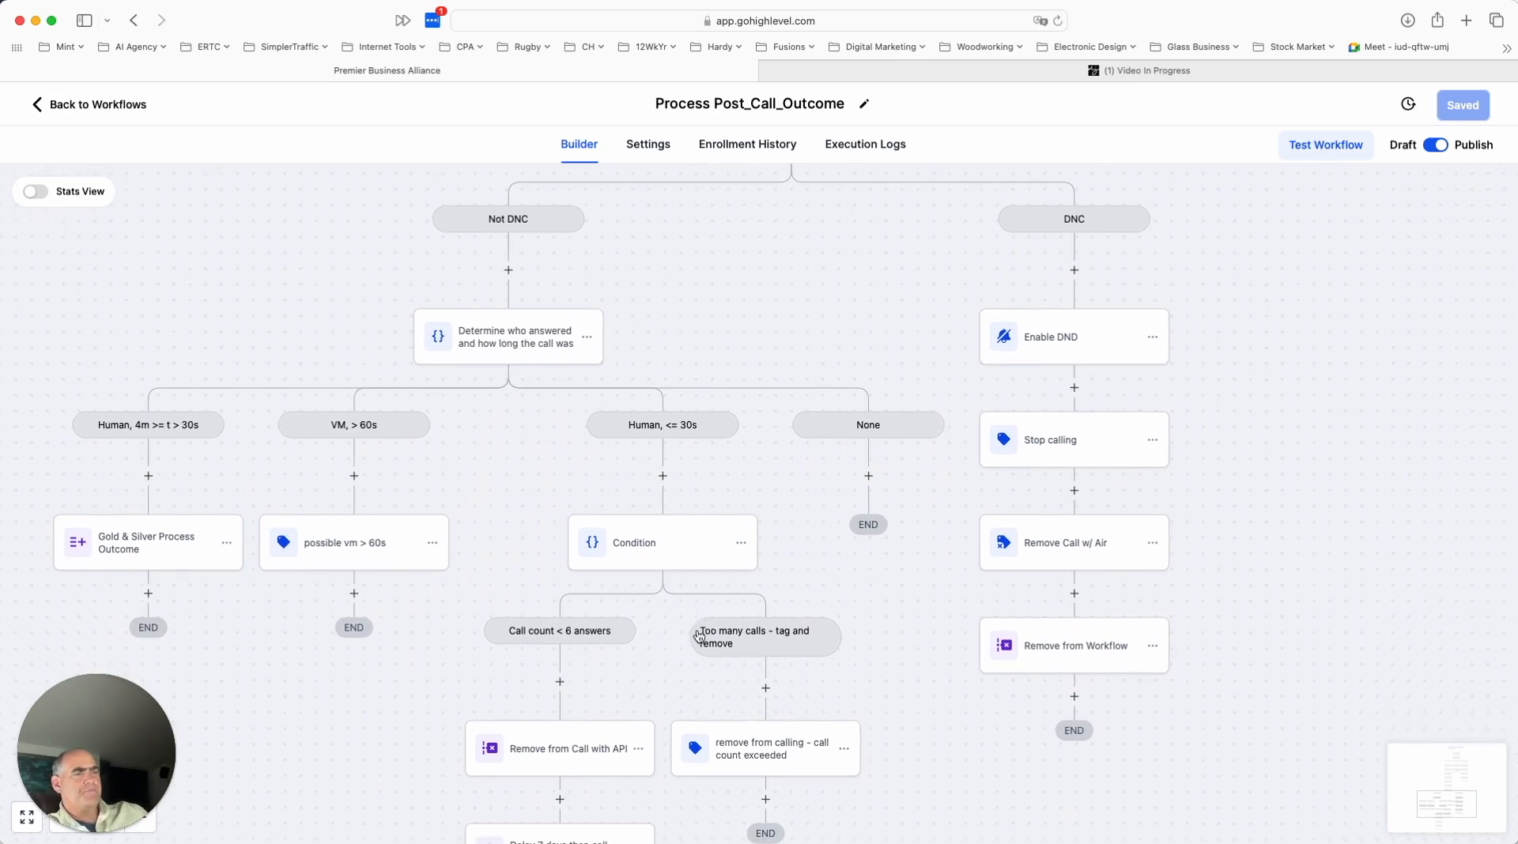
# - Return to the "Tagged DNC from Air?" condition and examine the sequence of actions in its DNC branch
pyautogui.scroll(1, 653, 647)
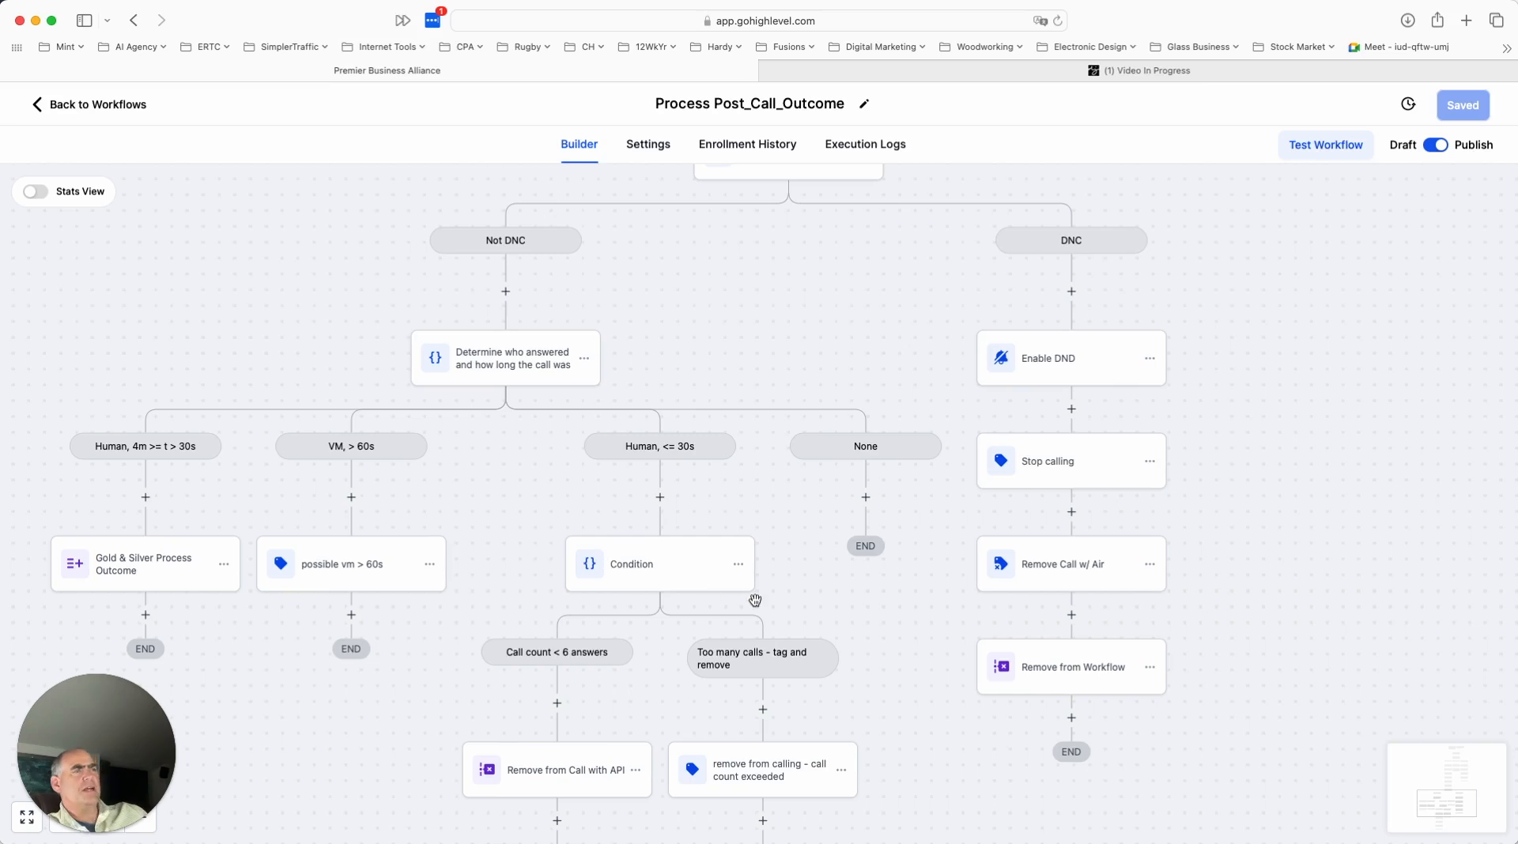
pyautogui.scroll(2, 830, 532)
pyautogui.scroll(1, 777, 546)
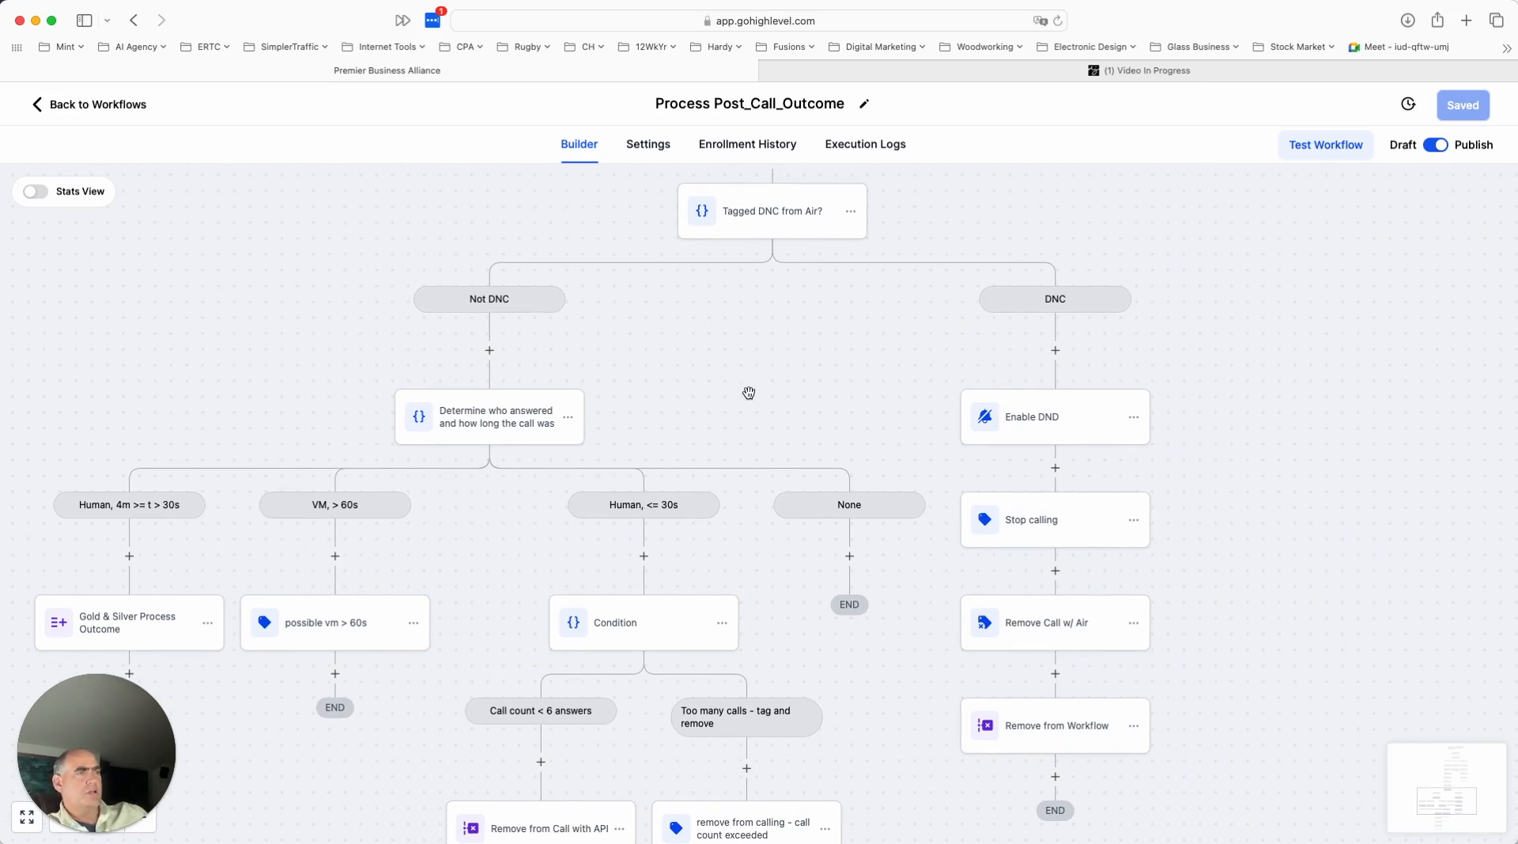
pyautogui.scroll(1, 750, 393)
pyautogui.scroll(1, 750, 393)
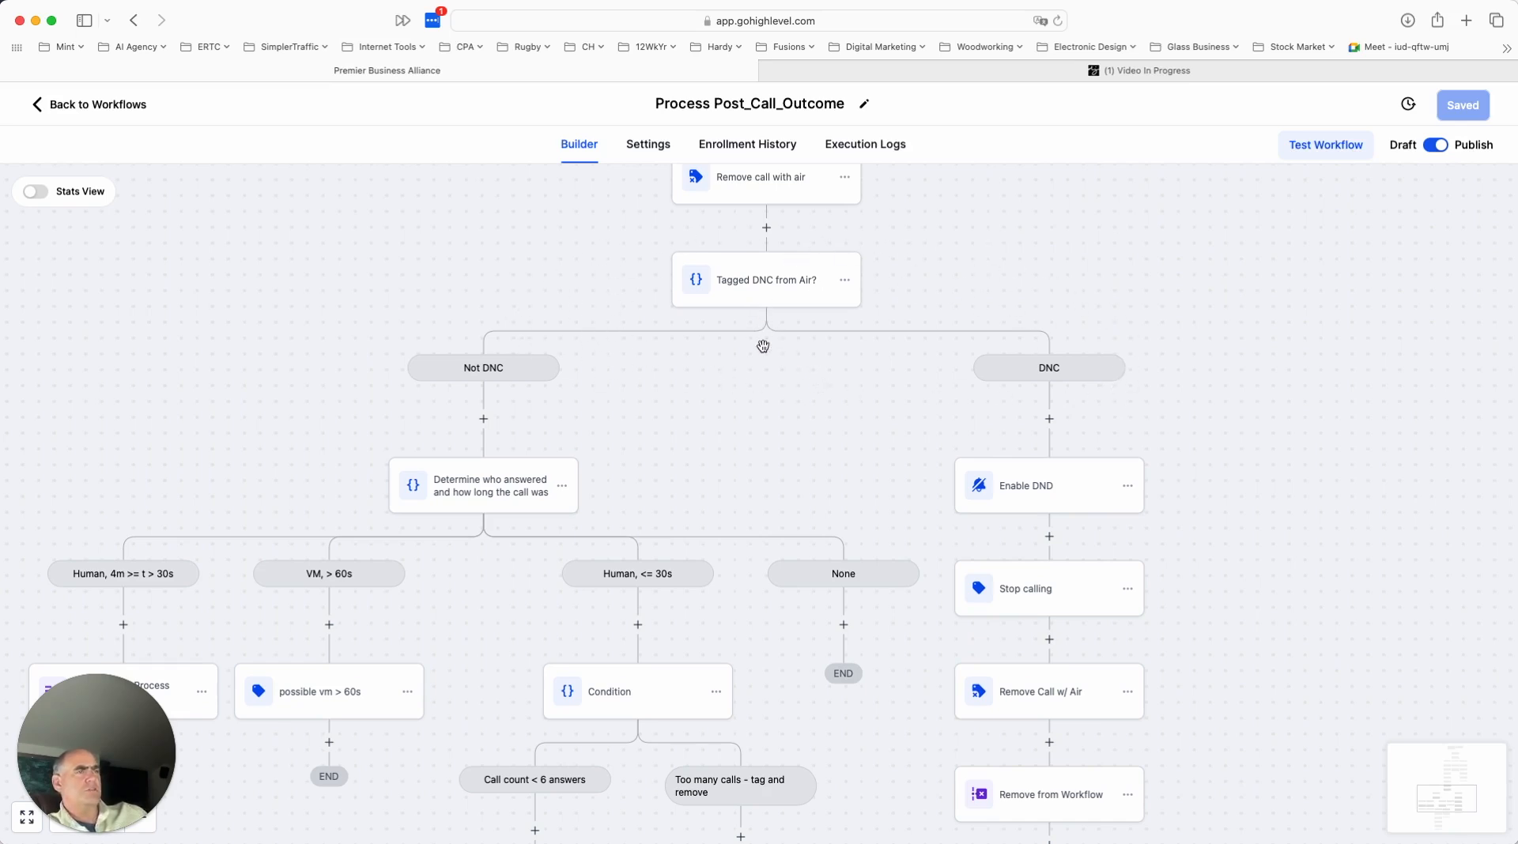
pyautogui.scroll(-2, 1335, 458)
pyautogui.scroll(2, 1335, 458)
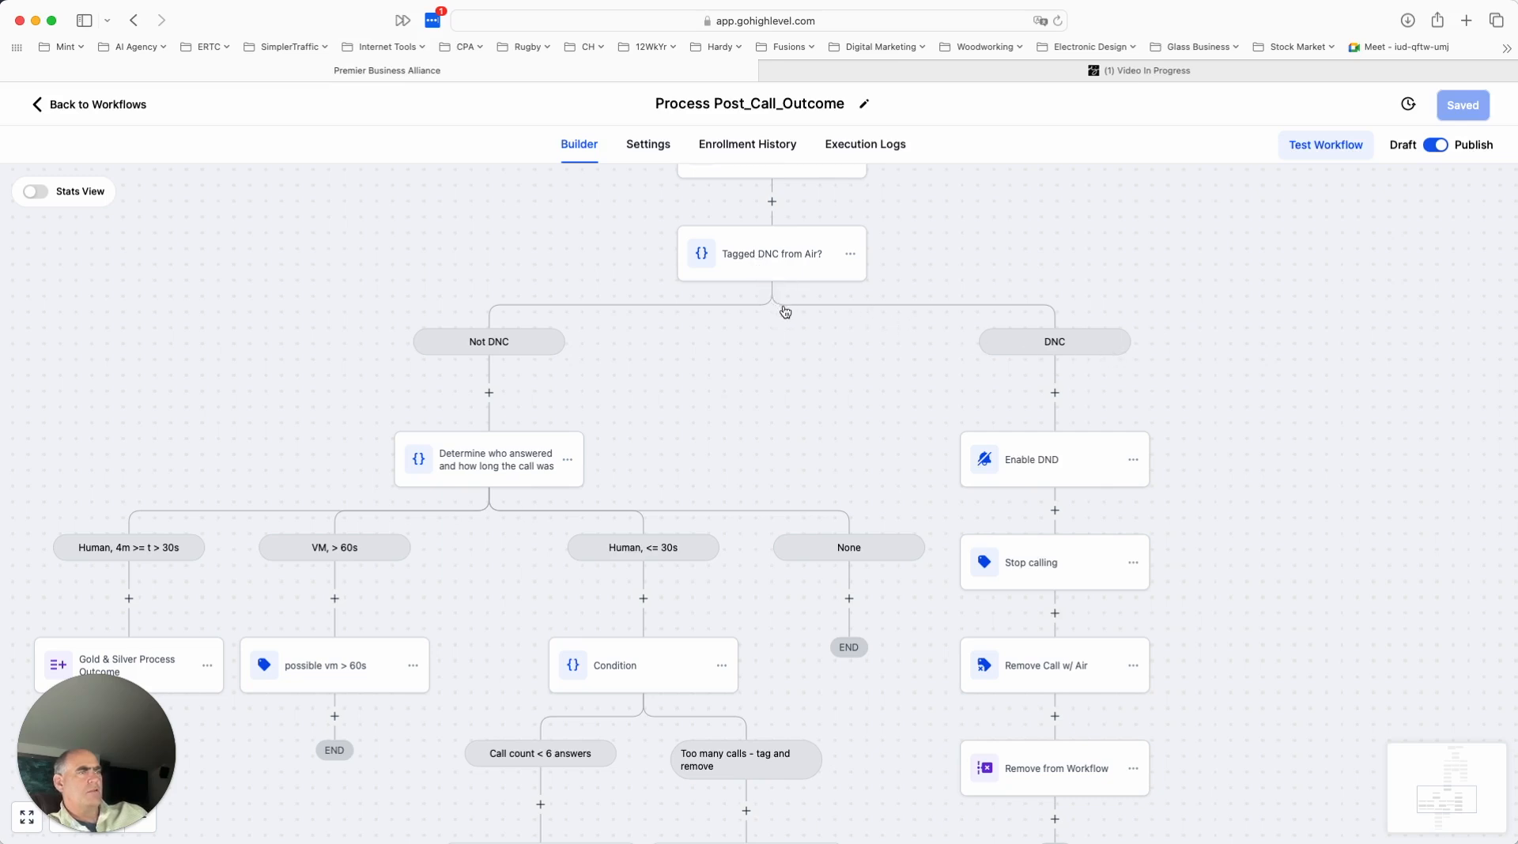
pyautogui.scroll(2, 792, 298)
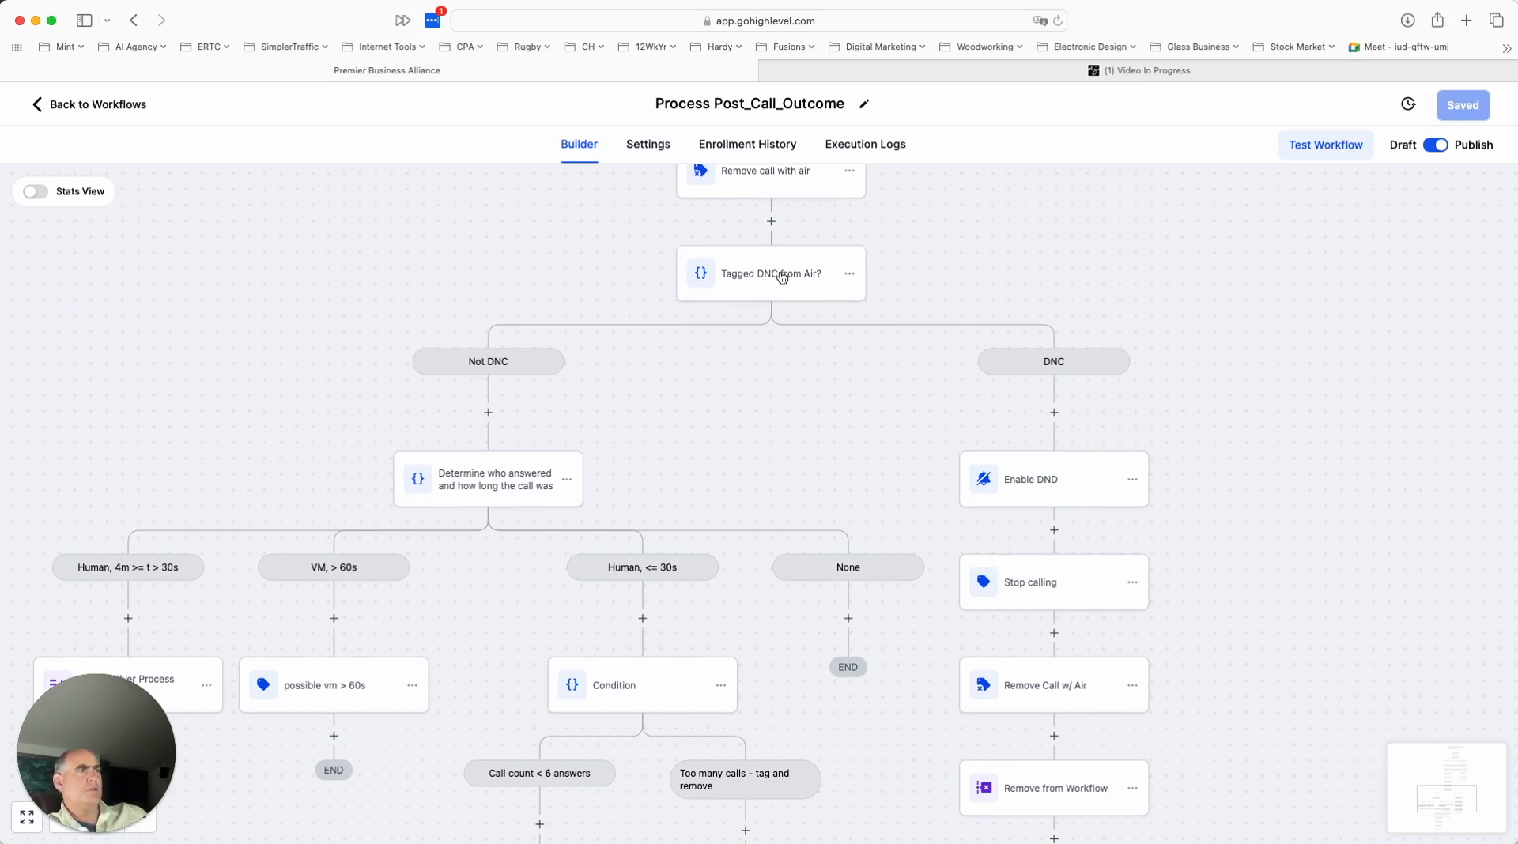
pyautogui.scroll(-1, 811, 282)
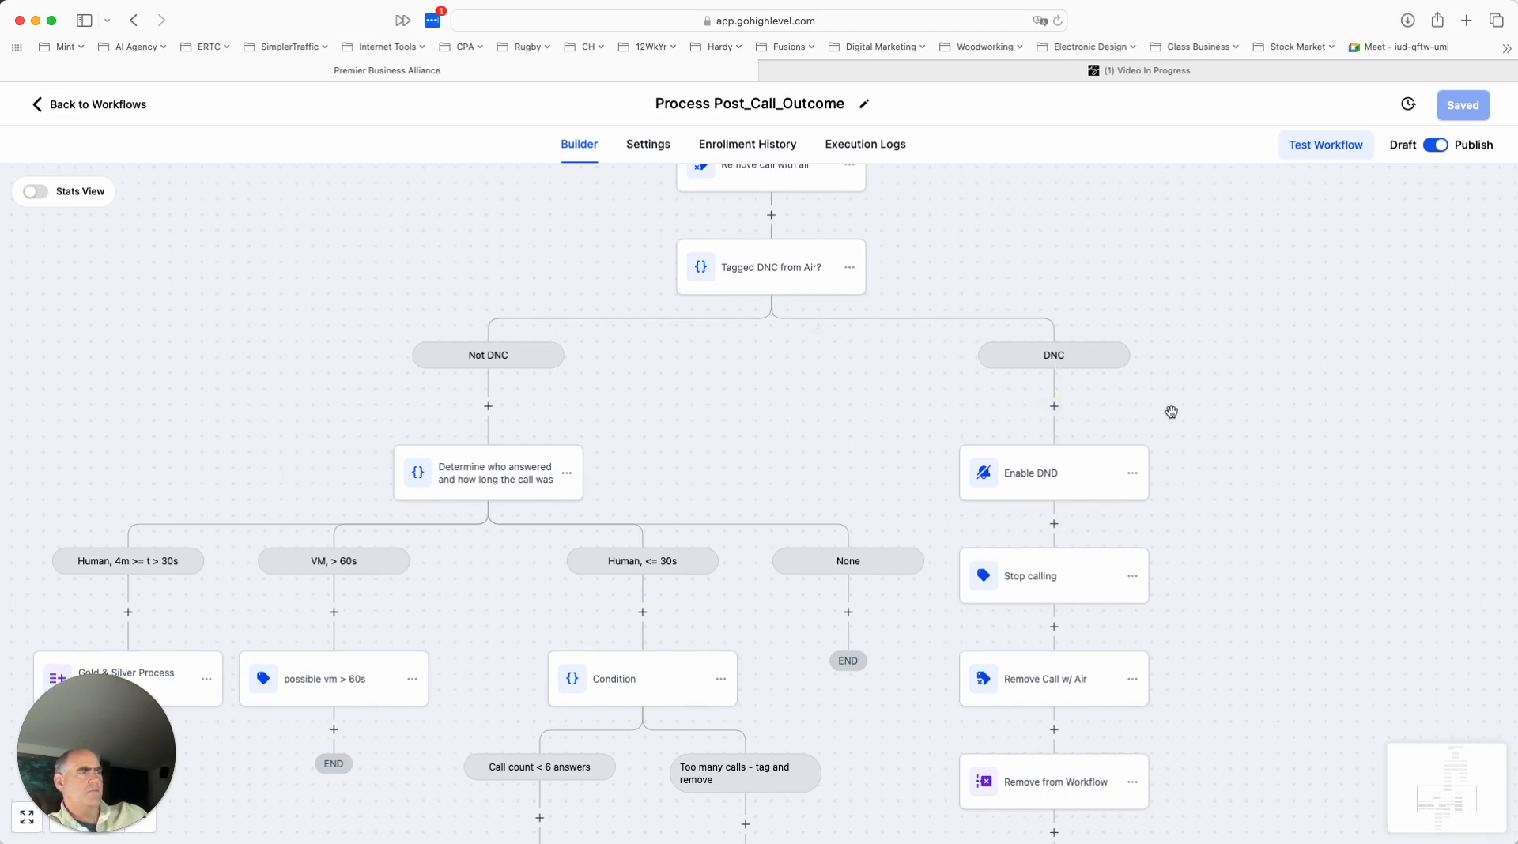
pyautogui.scroll(-5, 1170, 409)
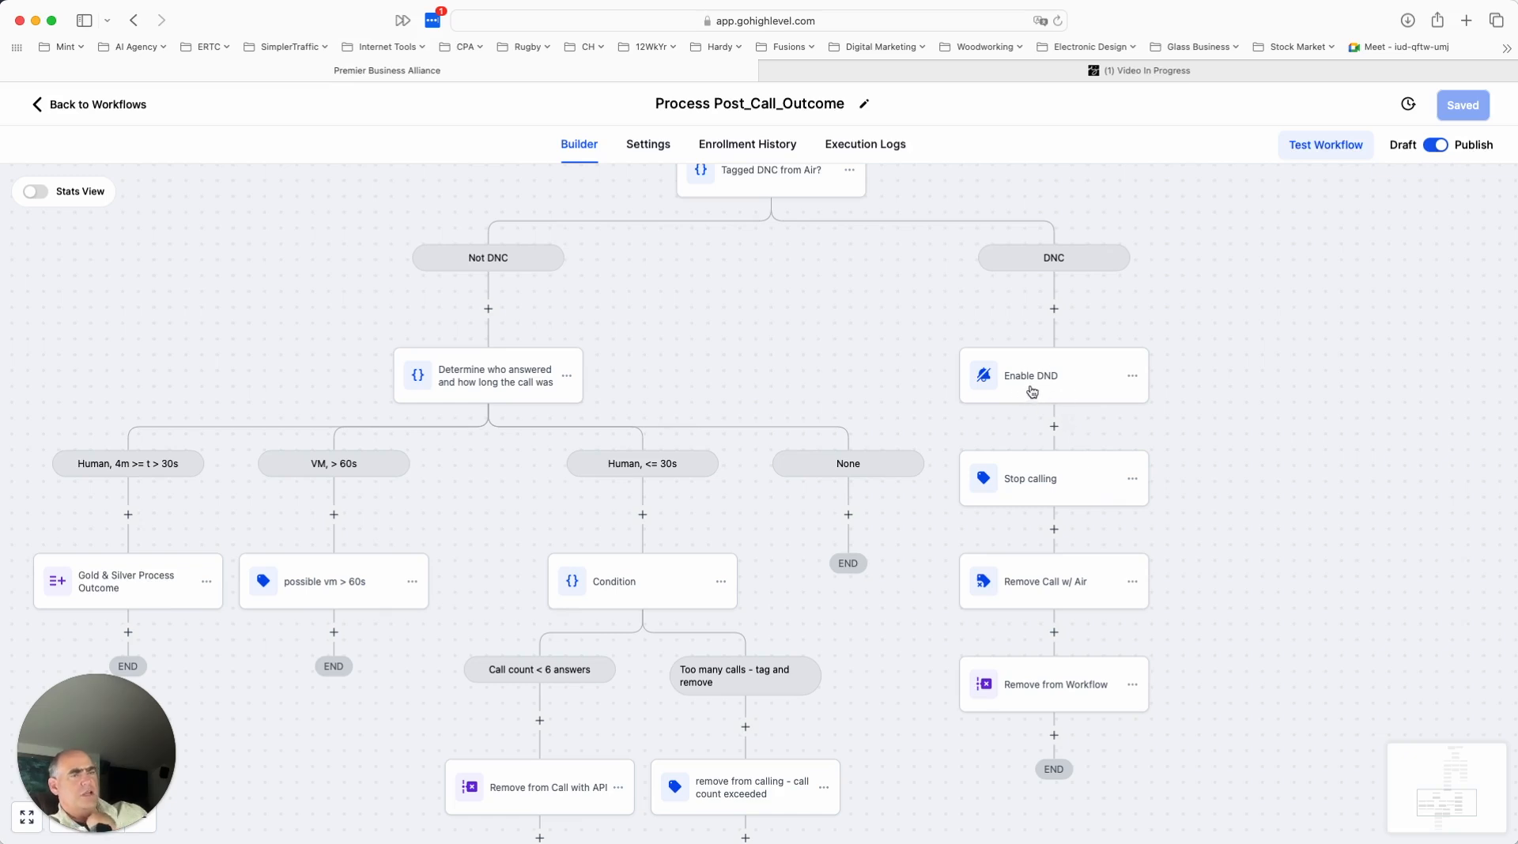
# - Check which tags the DNC branch's Stop calling action adds to the contact, and close it without saving
pyautogui.click(1044, 486)
pyautogui.click(1055, 487)
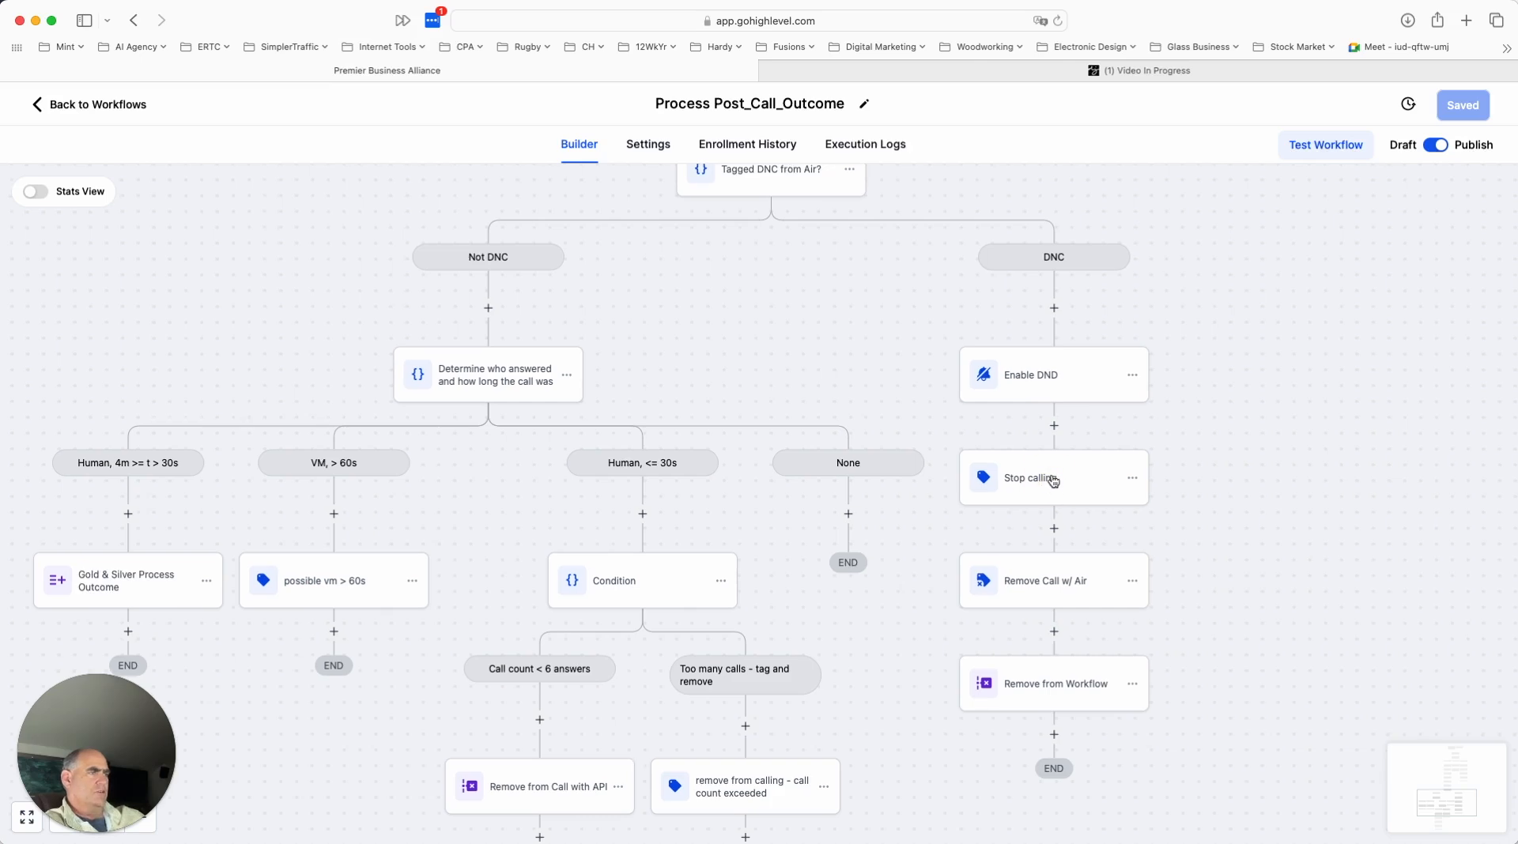
pyautogui.click(1054, 481)
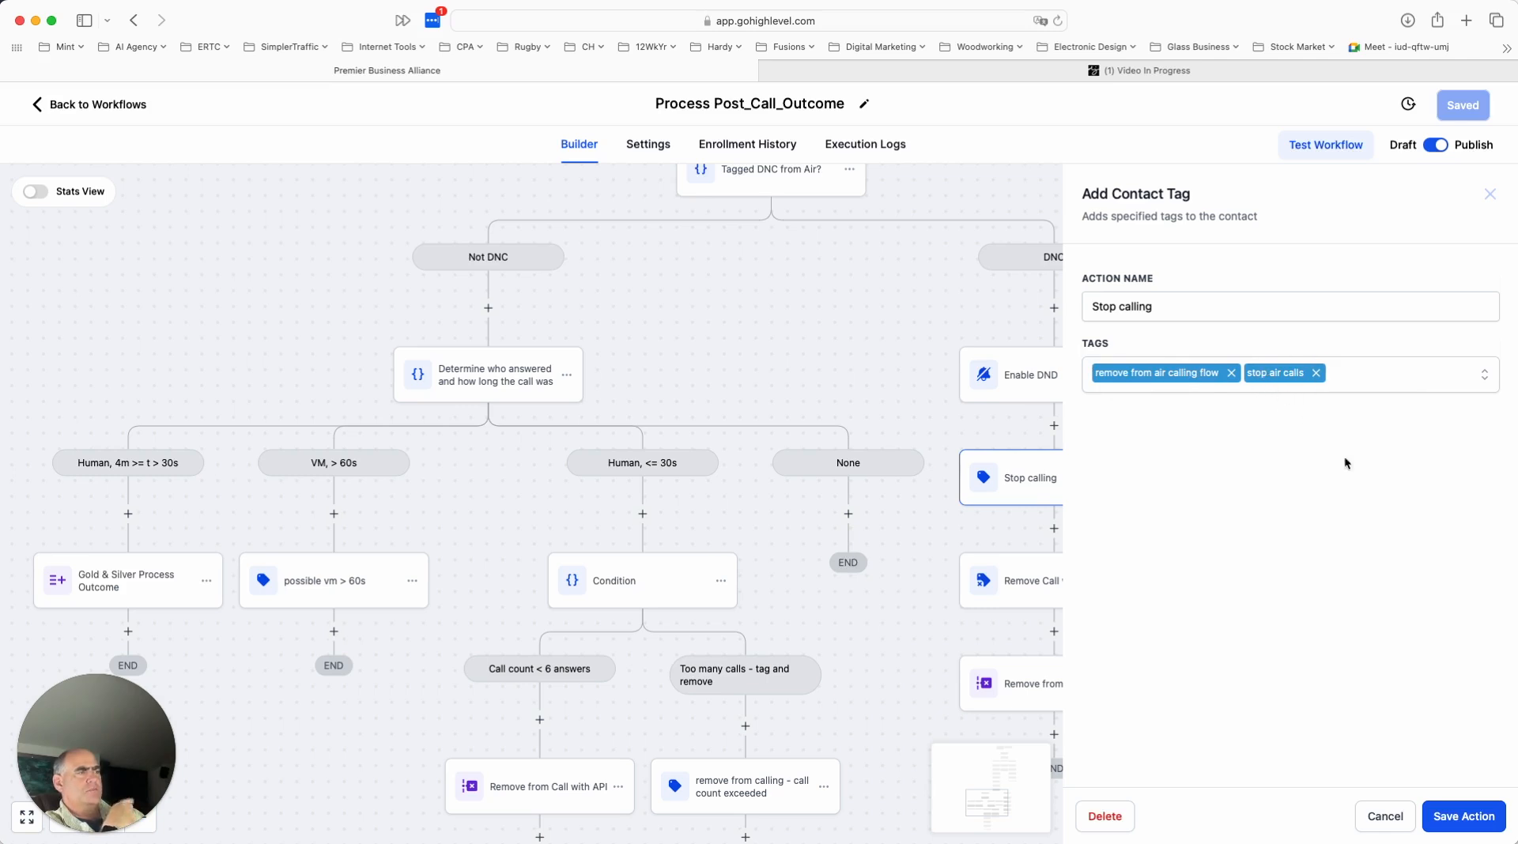
pyautogui.click(1384, 817)
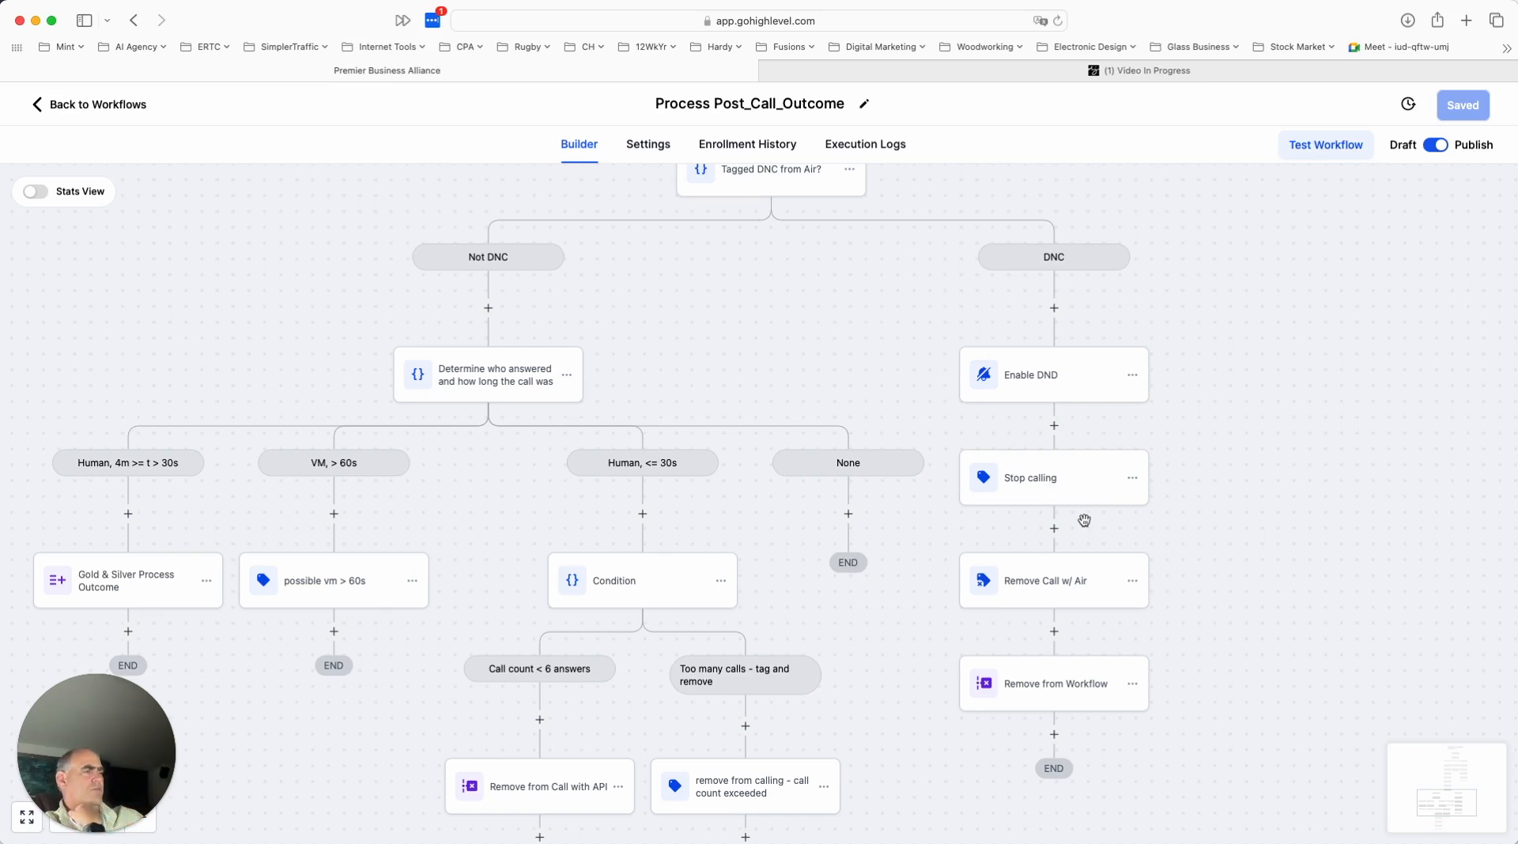
pyautogui.click(1057, 493)
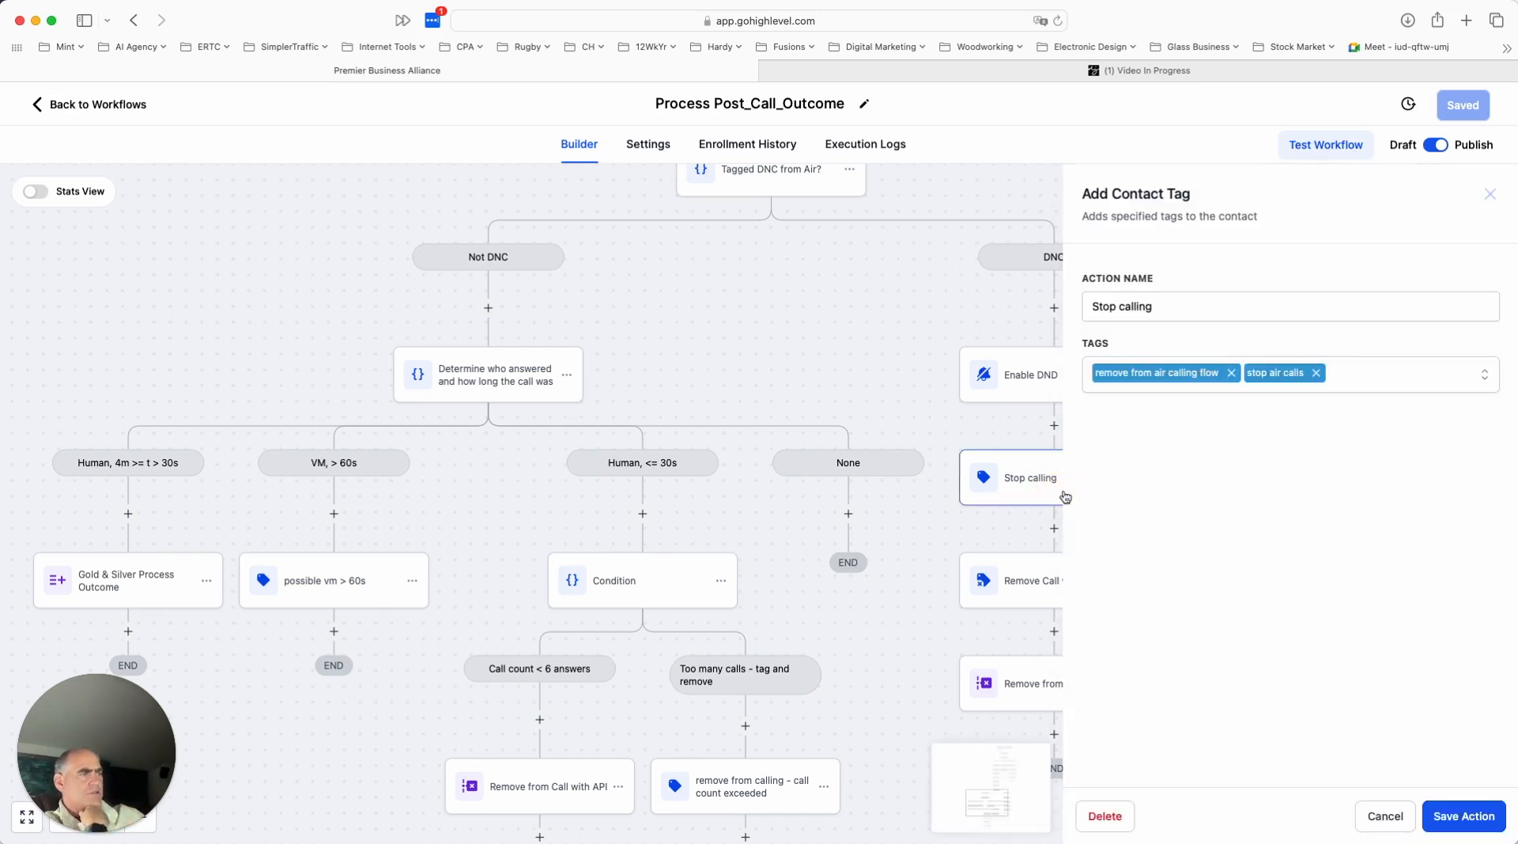
pyautogui.click(1382, 816)
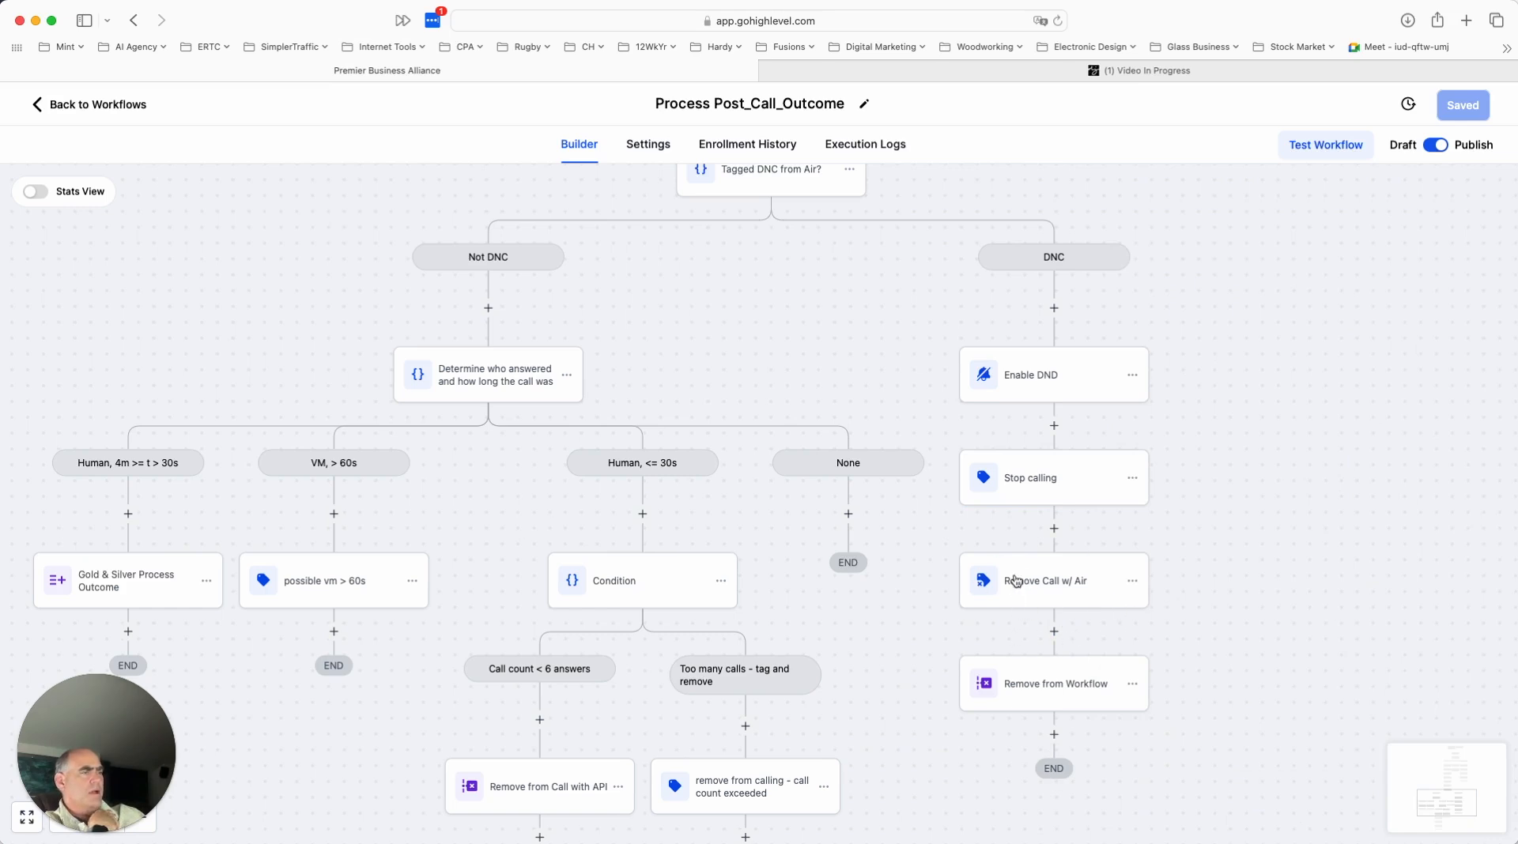
# - Rename the DNC branch's Remove from Workflow action to "Remove from Calling Workflow" and save the action
pyautogui.click(1048, 690)
pyautogui.moveTo(1137, 307); pyautogui.dragTo(1345, 313)
pyautogui.click(1139, 307)
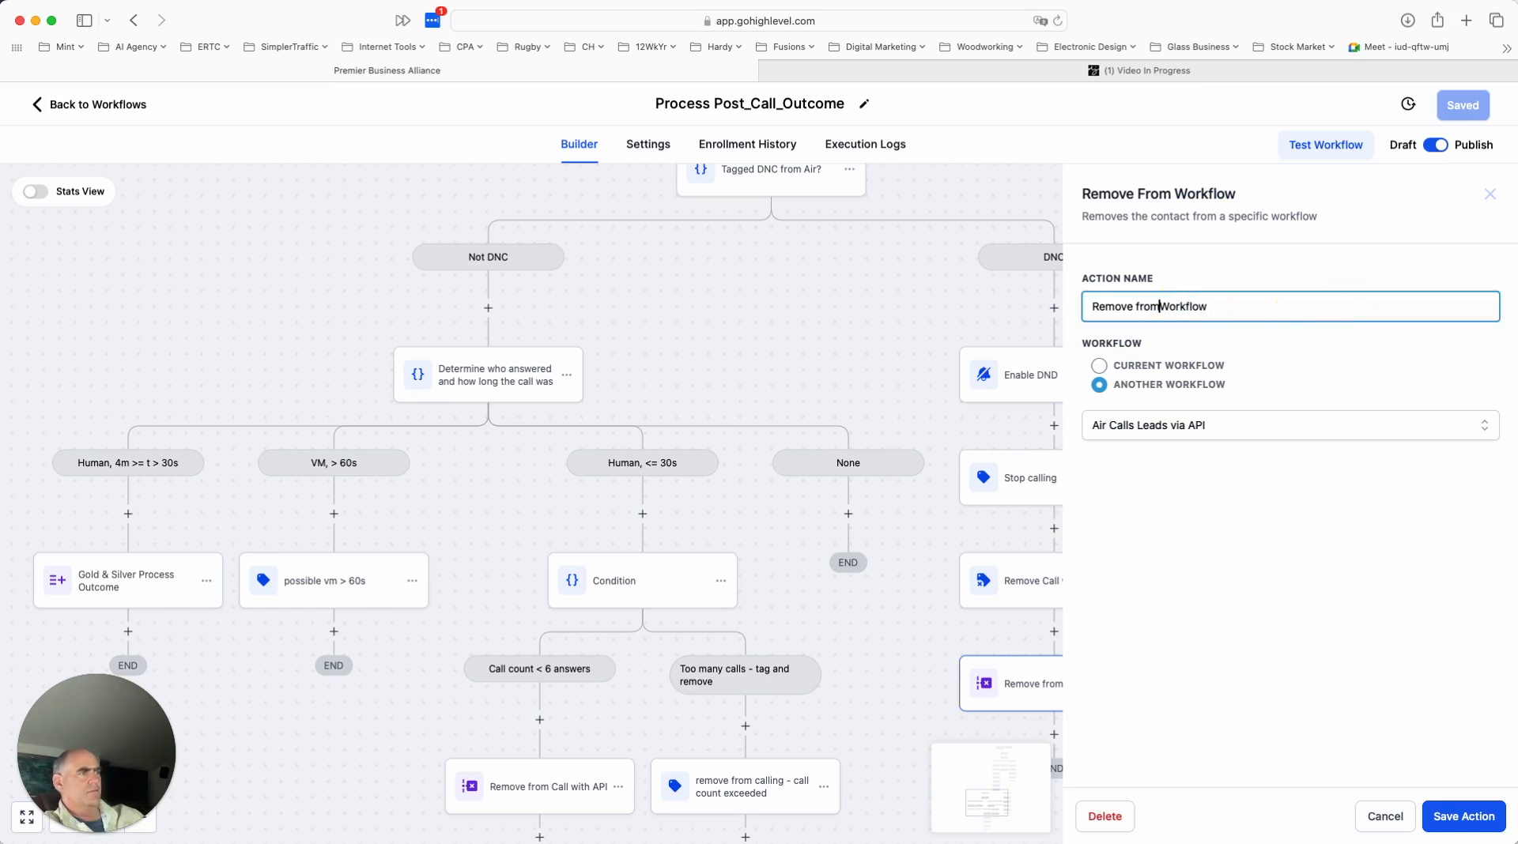
pyautogui.write('Calling')
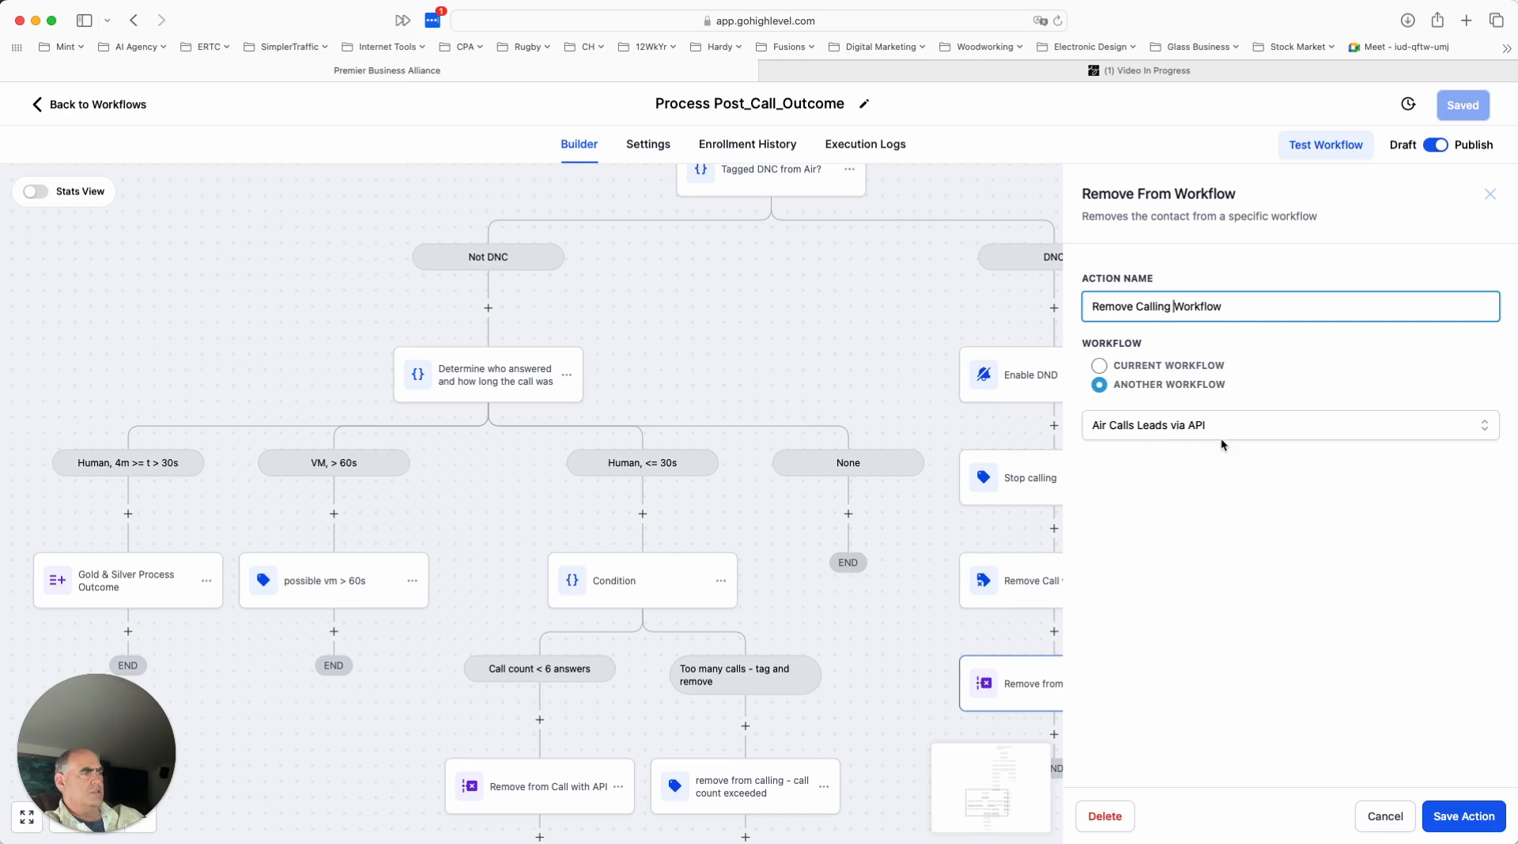
pyautogui.click(1467, 820)
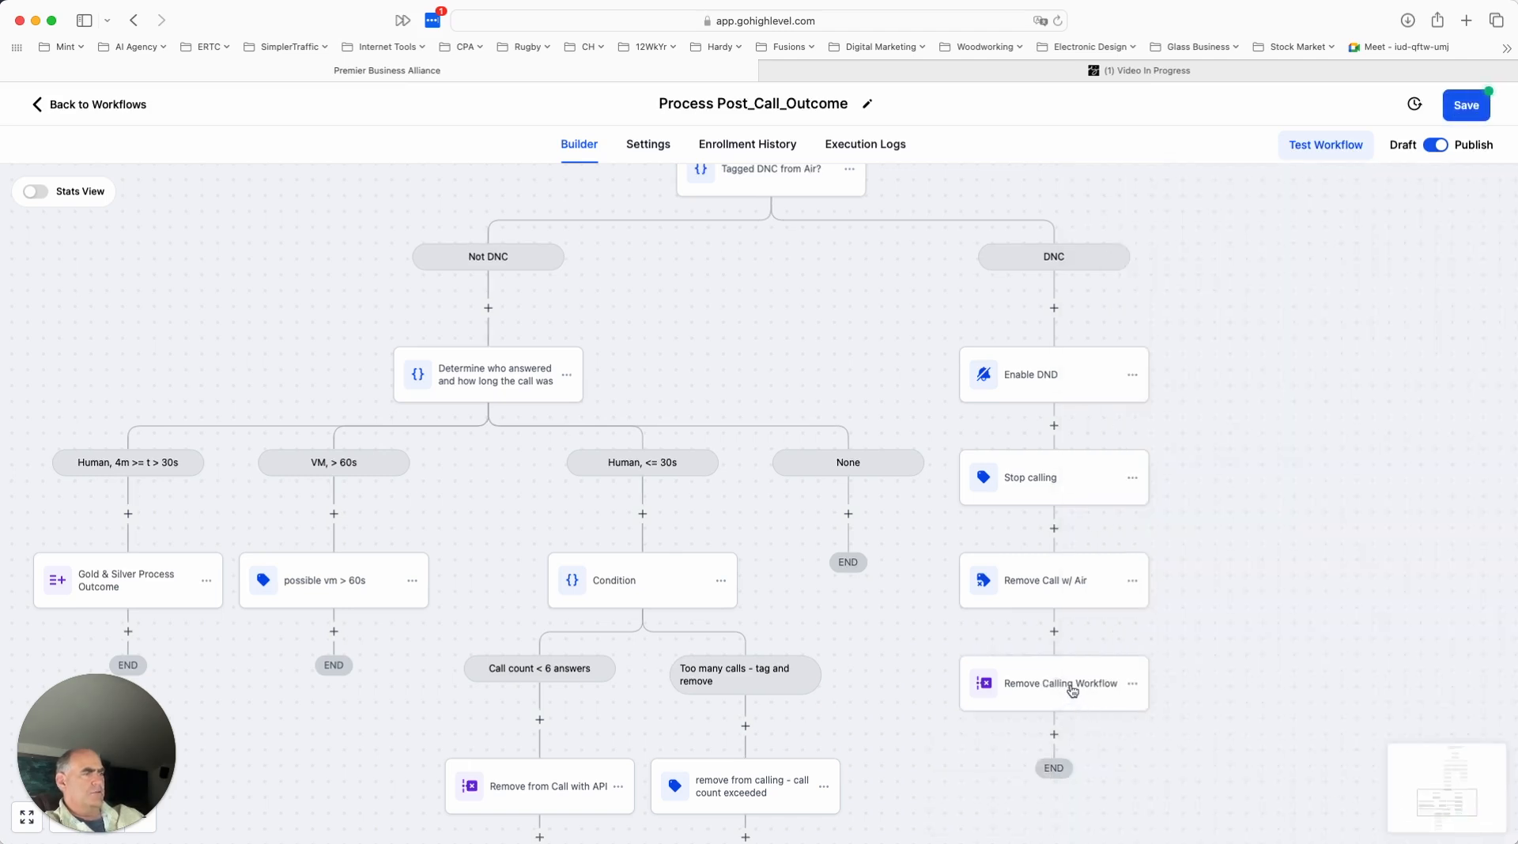
pyautogui.click(1072, 692)
pyautogui.click(1145, 315)
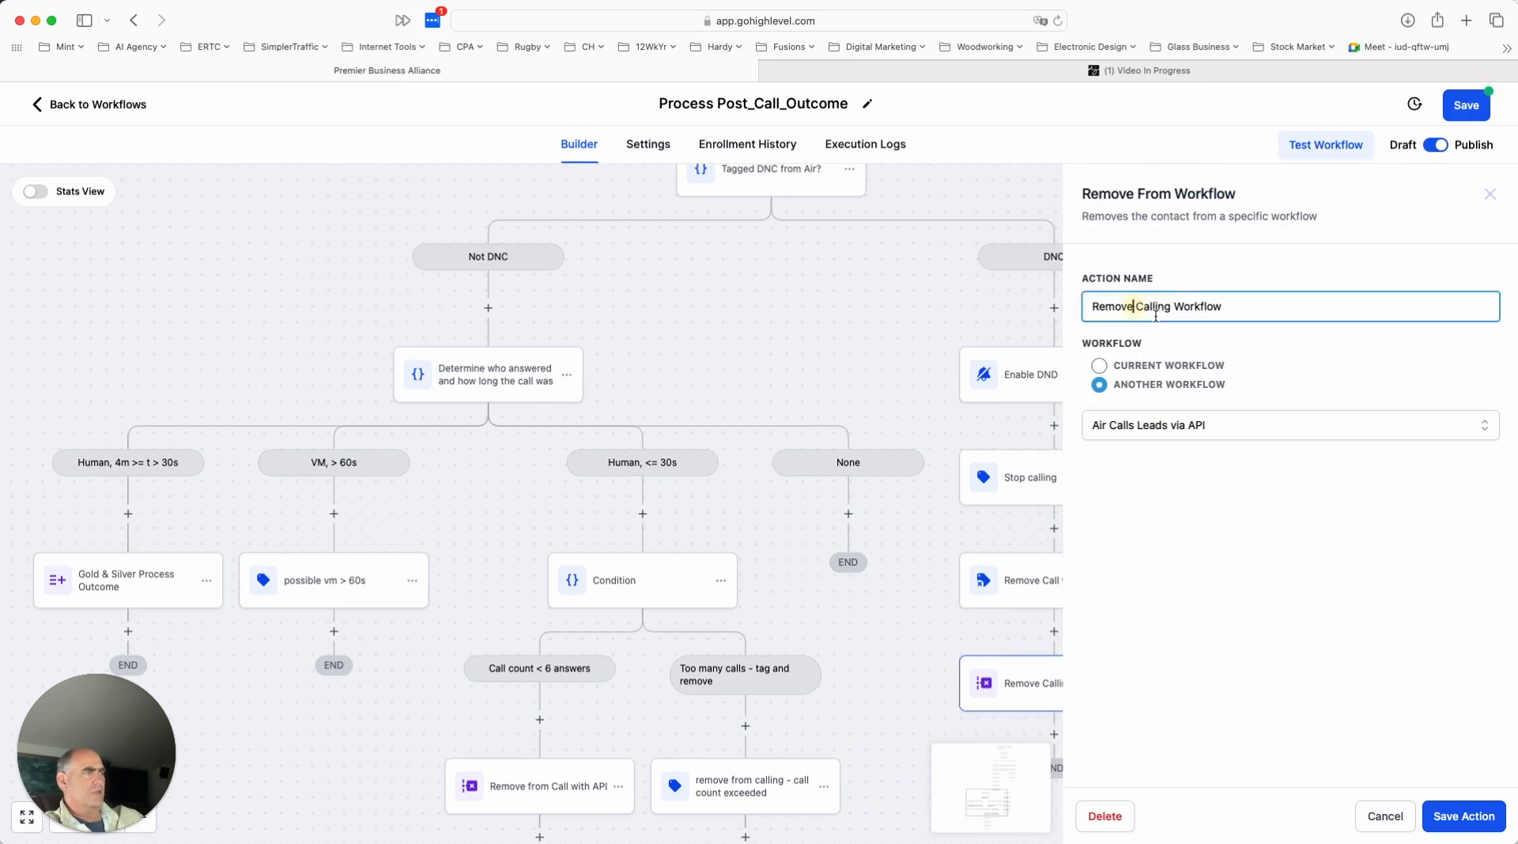
pyautogui.write('from')
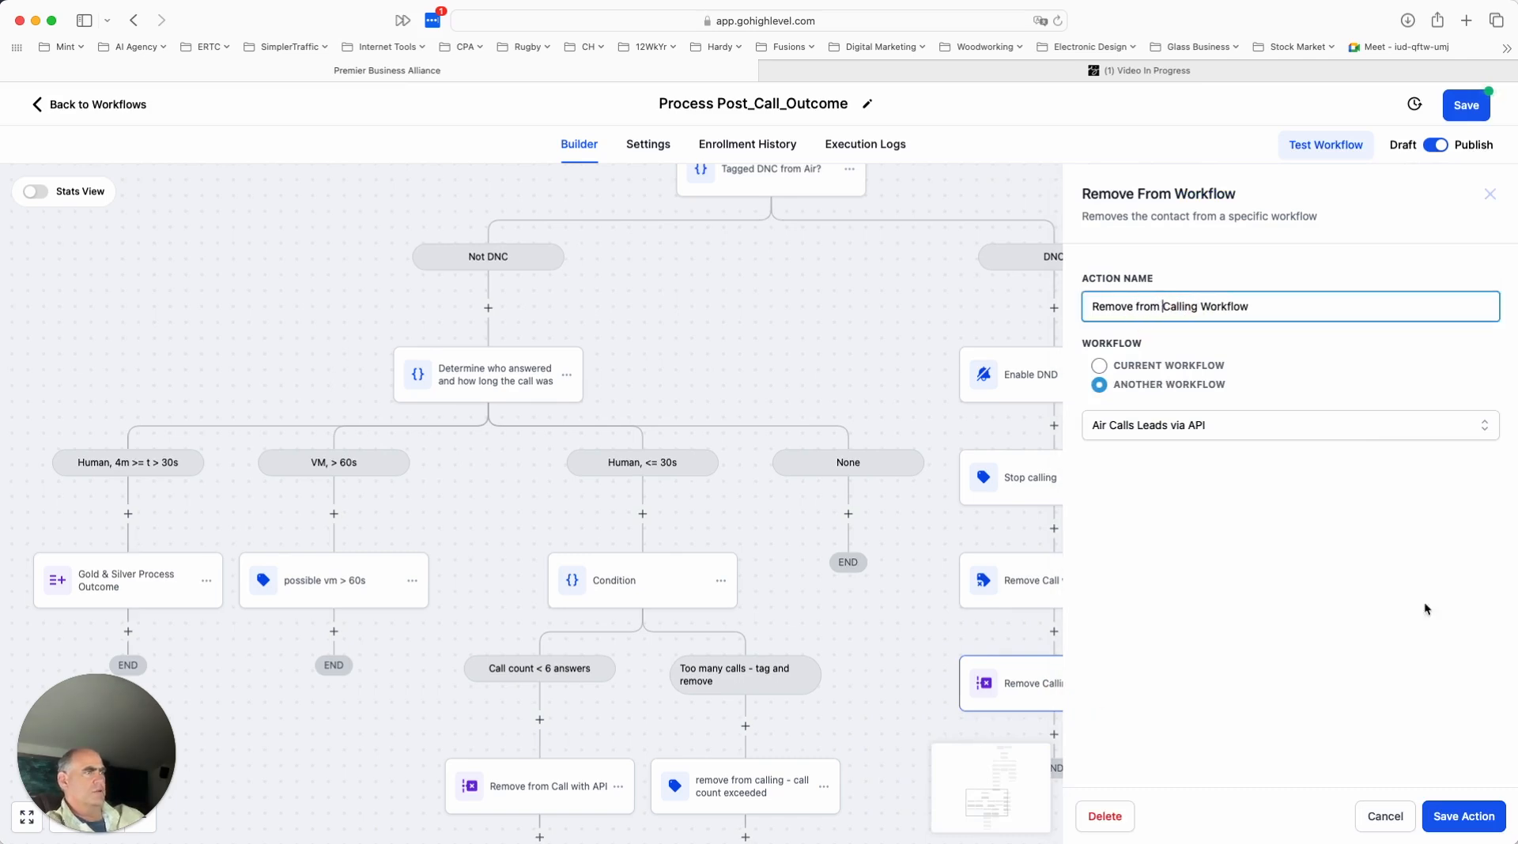
pyautogui.click(1462, 817)
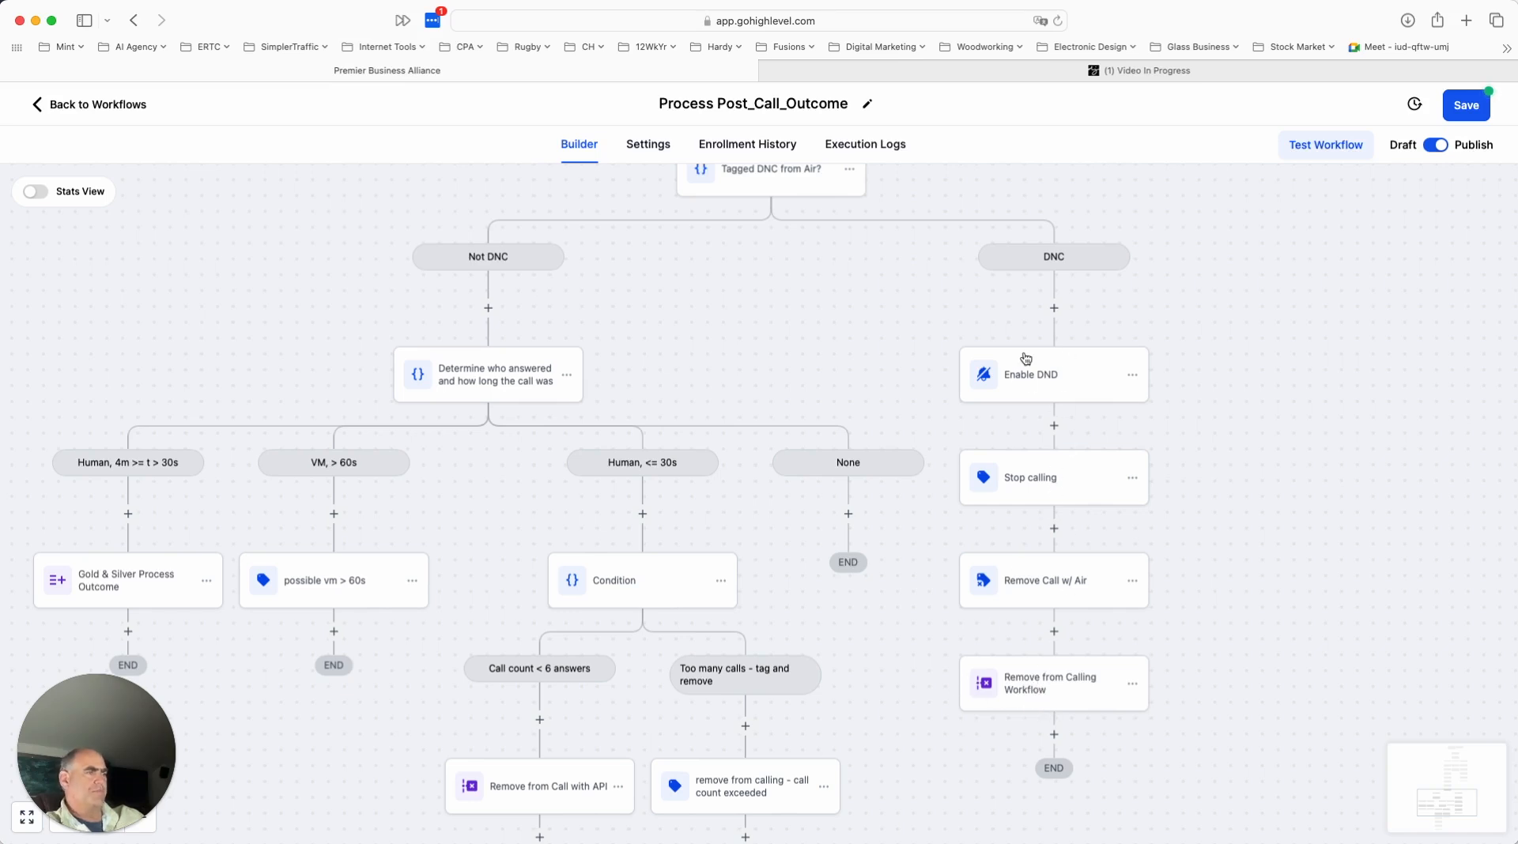
# - Review the branch criteria of the "Tagged DNC from Air?" condition, and close it without saving
pyautogui.moveTo(859, 491); pyautogui.dragTo(867, 490)
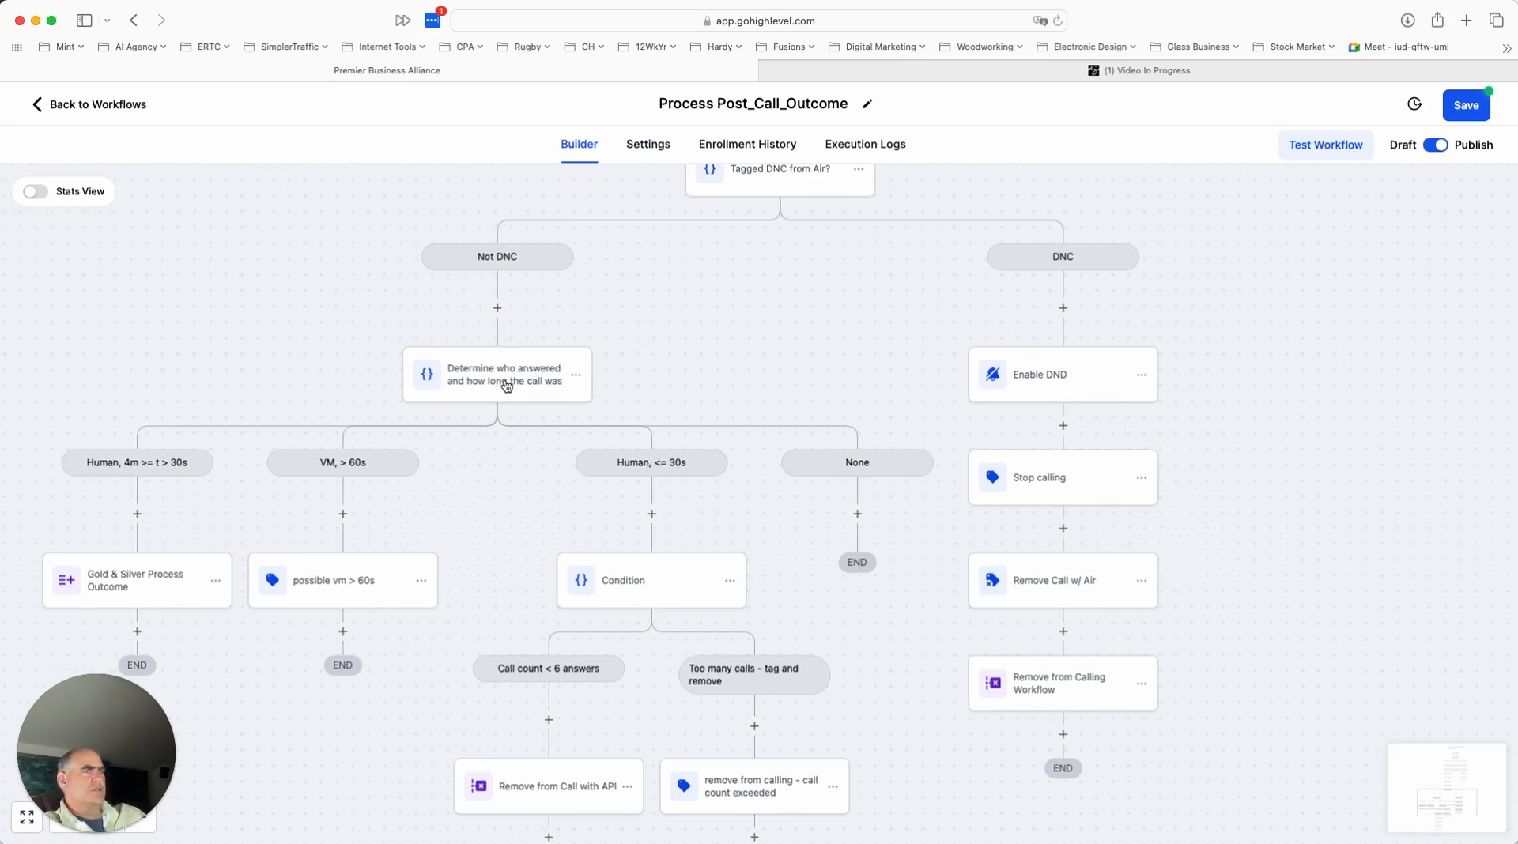
pyautogui.scroll(2, 853, 238)
pyautogui.click(787, 207)
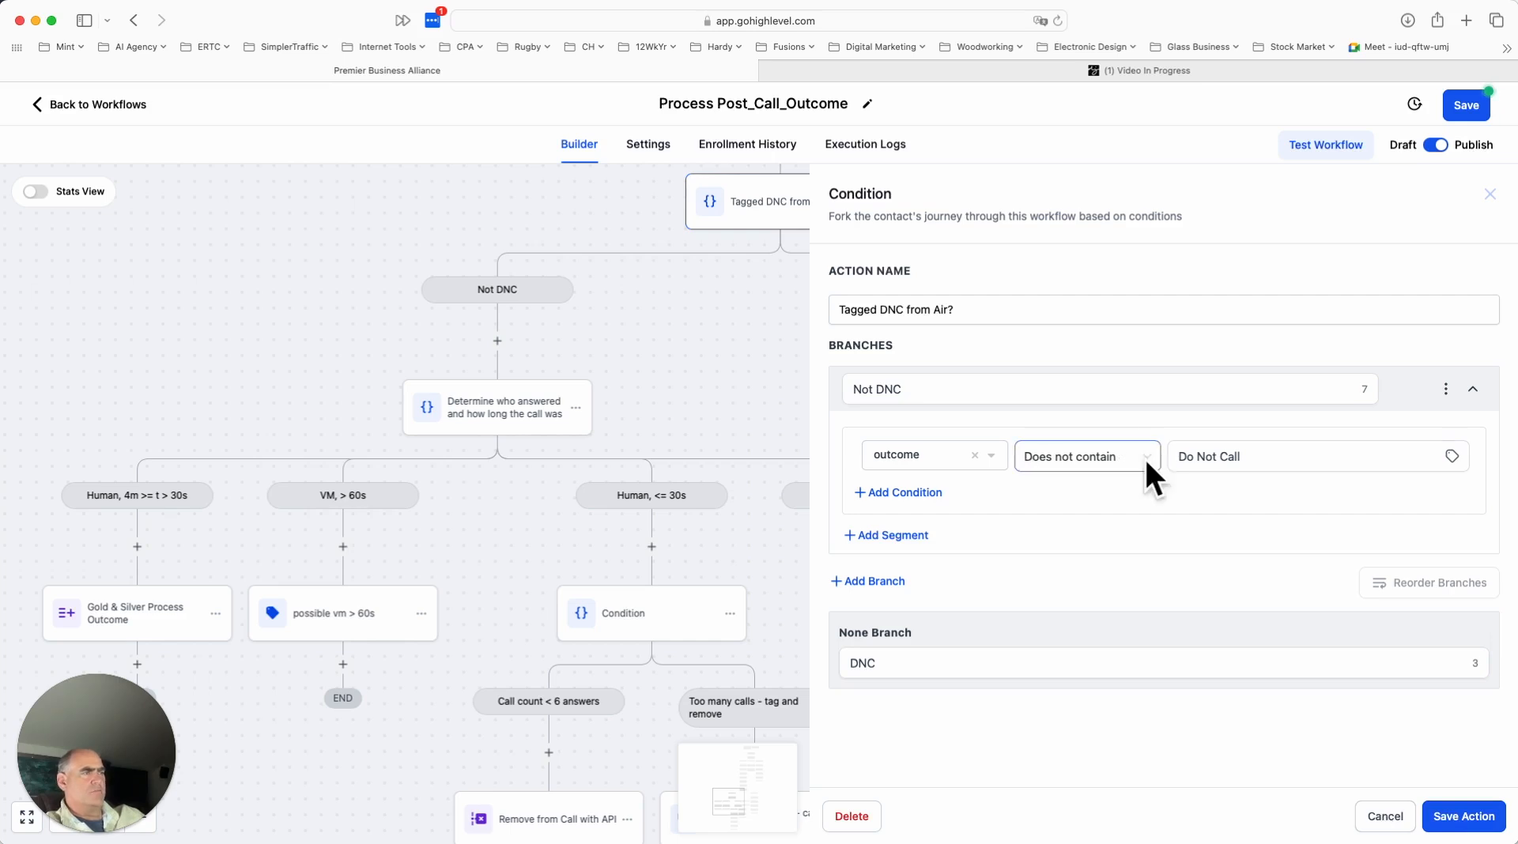
pyautogui.click(1379, 820)
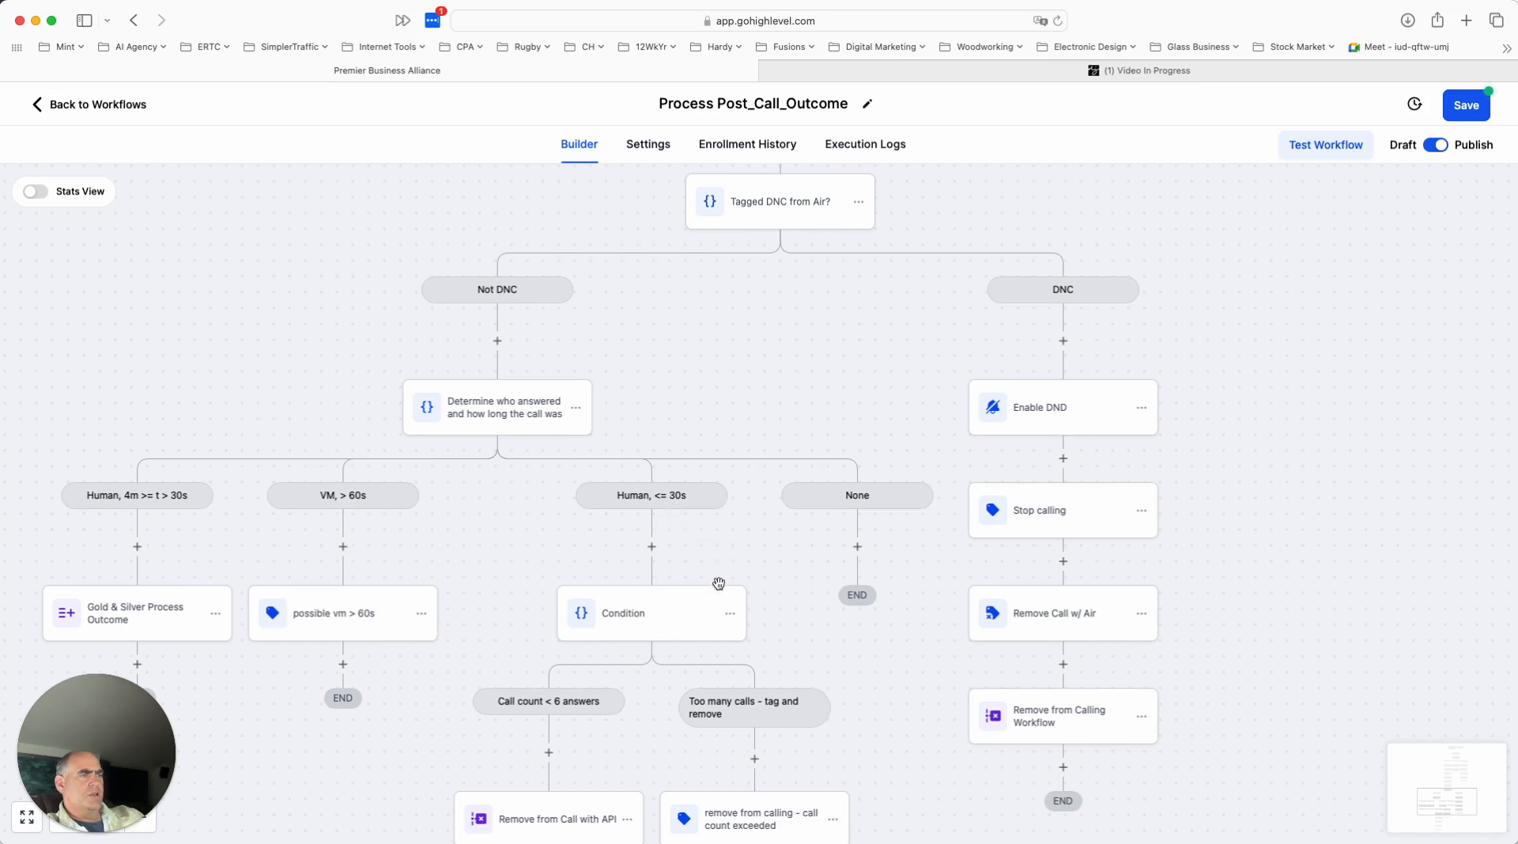
# - Rename the unnamed condition under the "Human, <= 30s" branch to "How many times called" and save the action
pyautogui.scroll(-3, 718, 585)
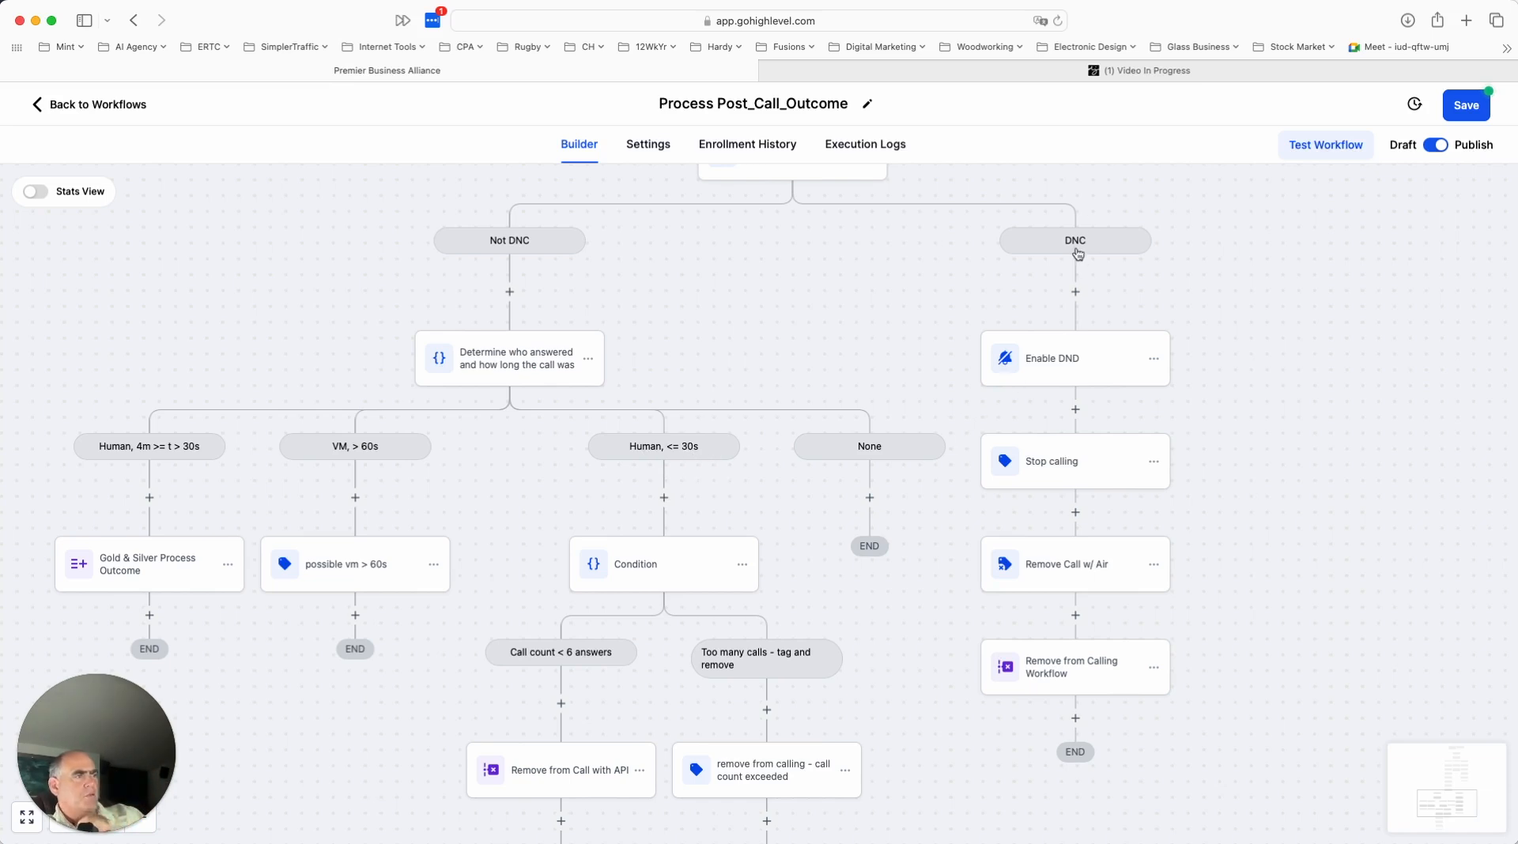
pyautogui.scroll(-2, 888, 698)
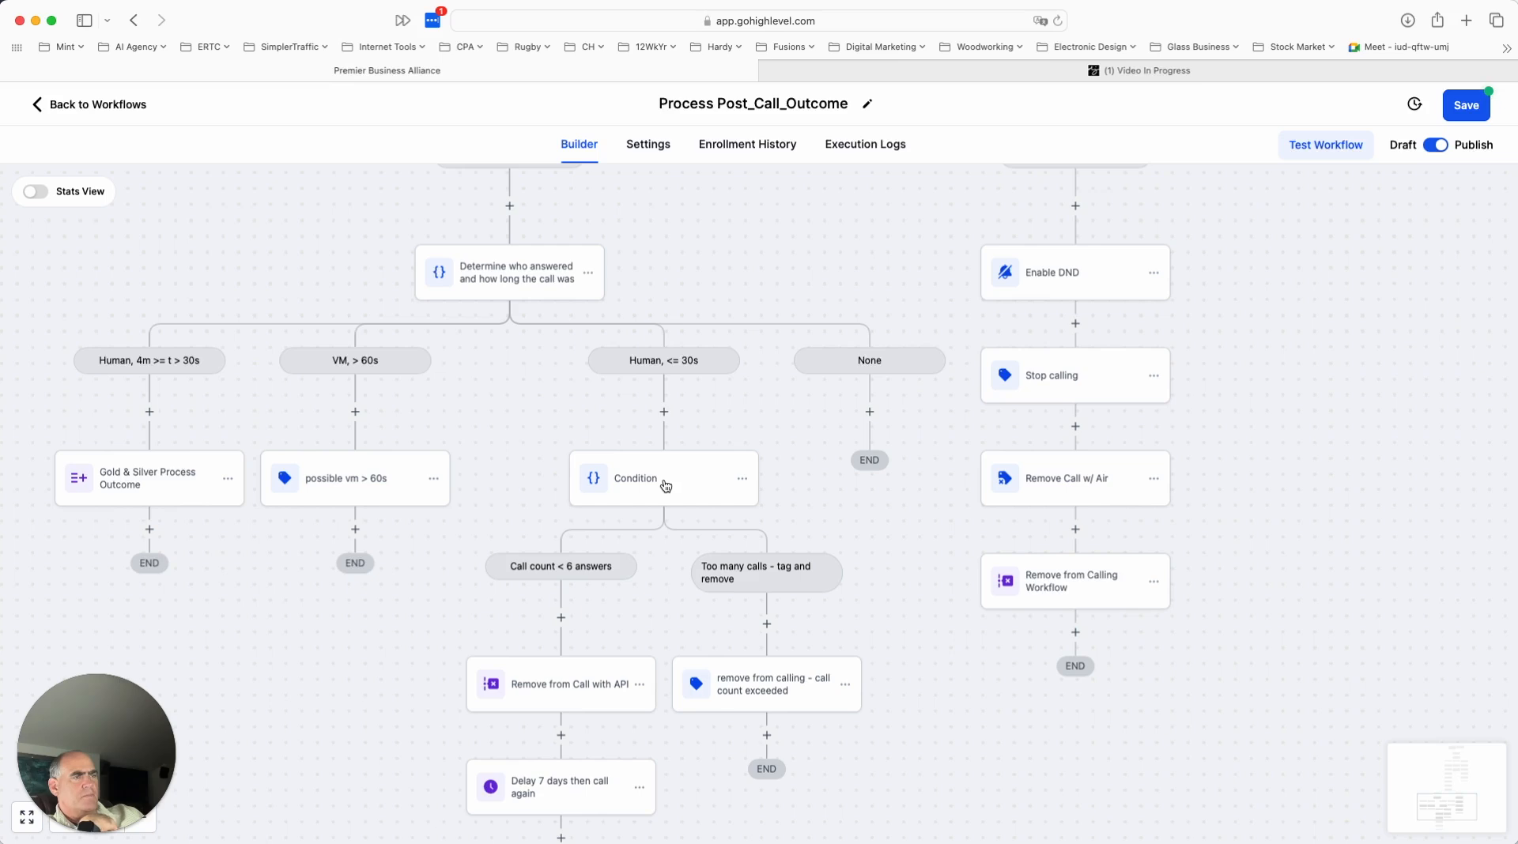
pyautogui.click(666, 485)
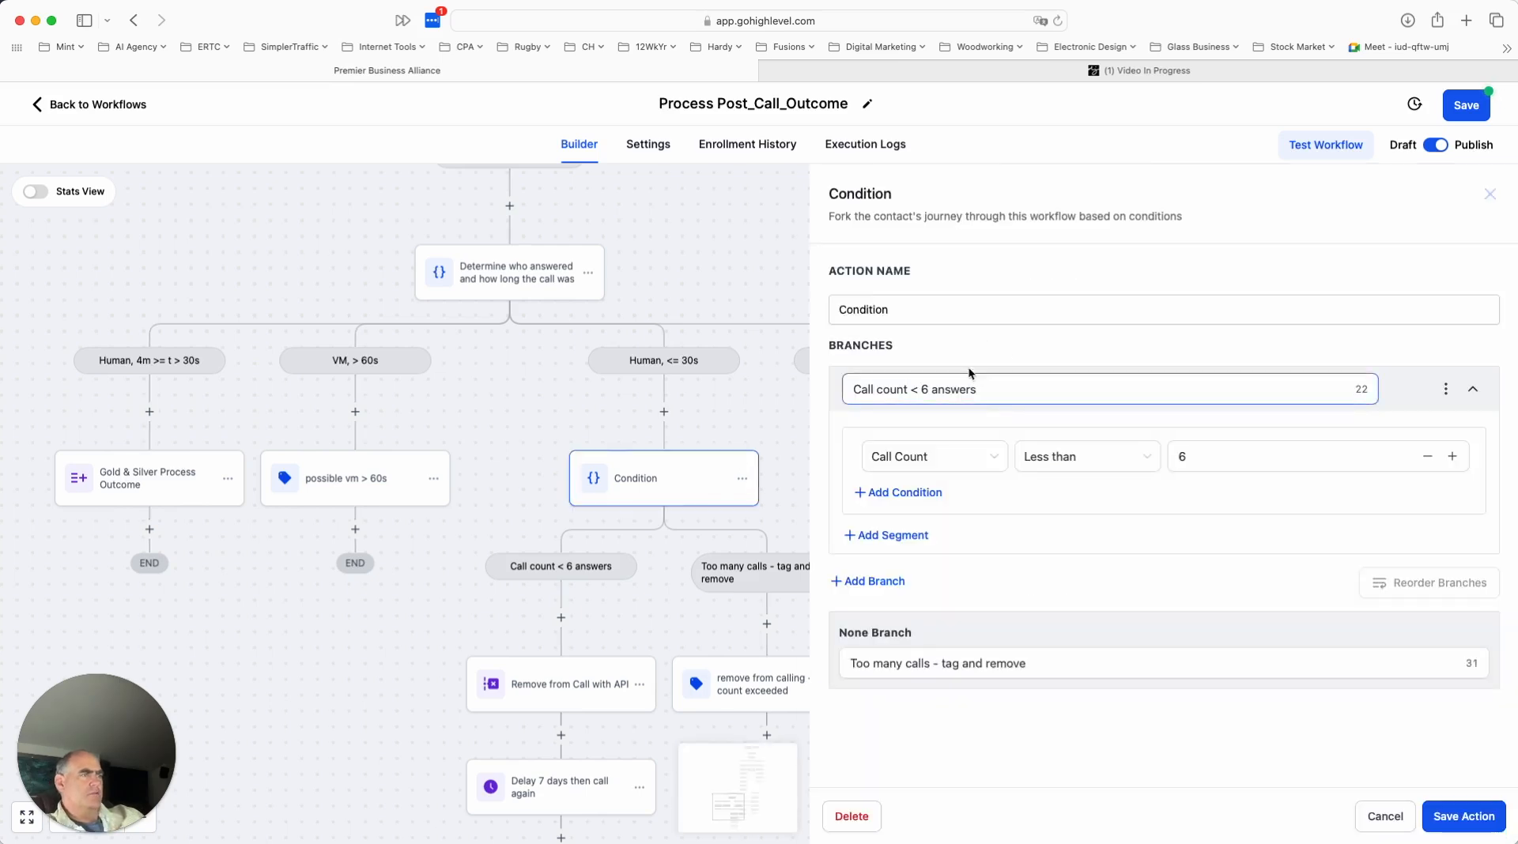
pyautogui.click(956, 316)
pyautogui.moveTo(949, 309); pyautogui.dragTo(837, 322)
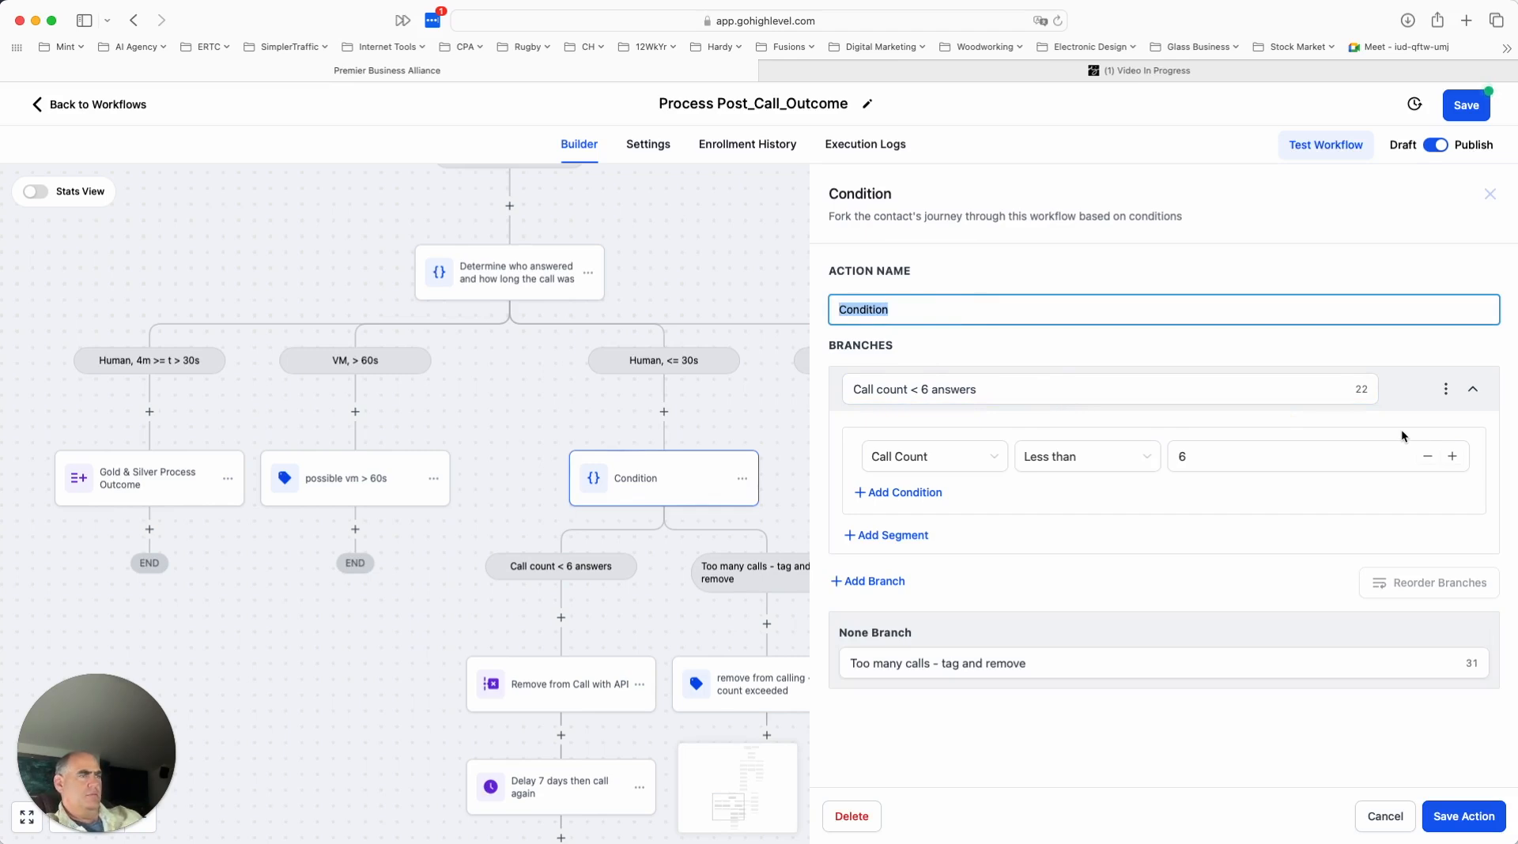
pyautogui.write('How many times')
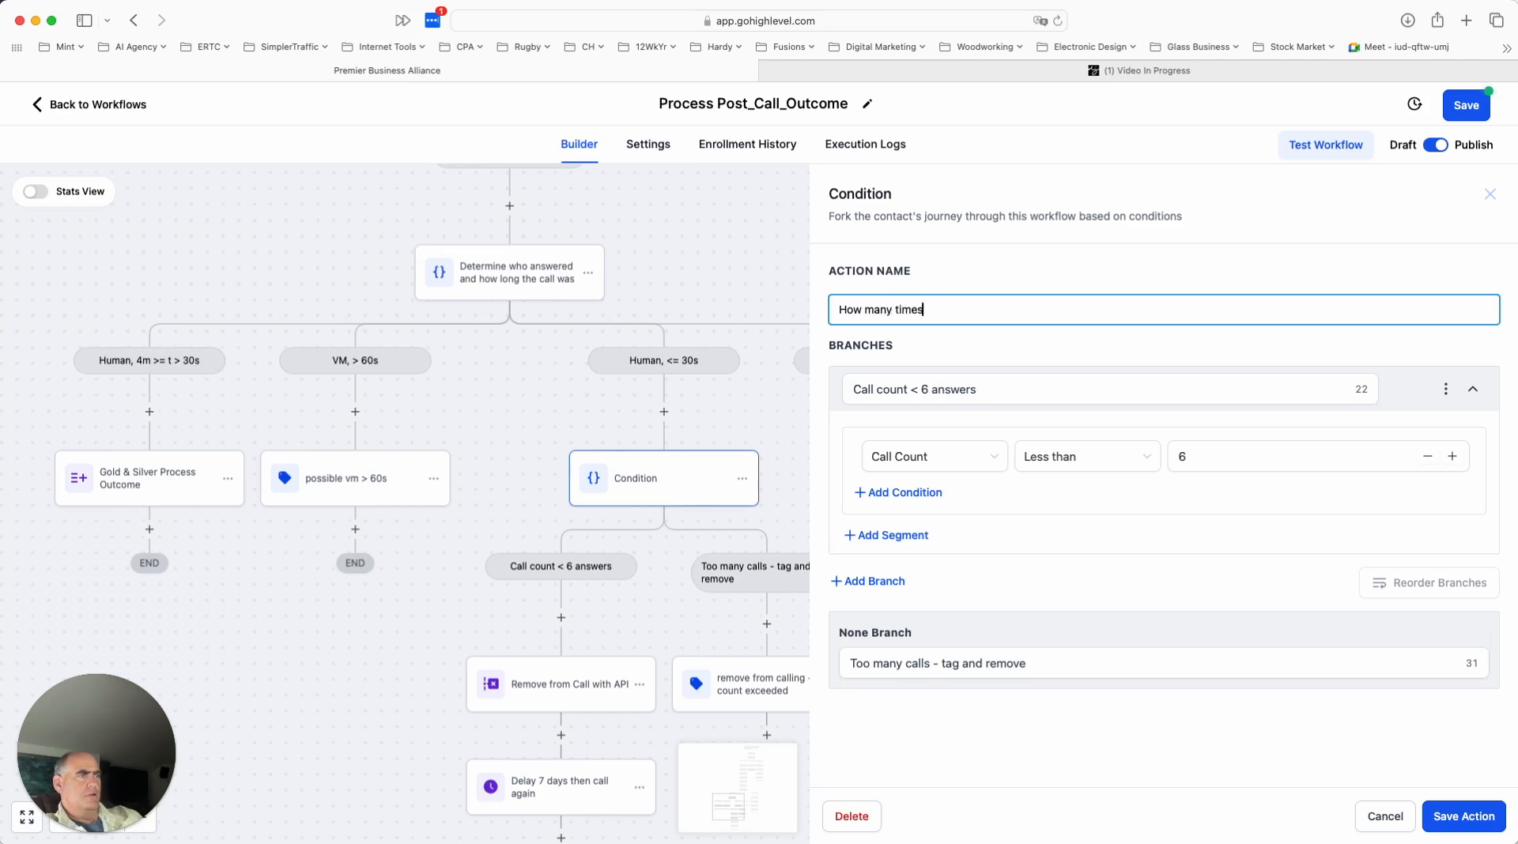
pyautogui.write(' called')
pyautogui.press('BackSpace')
pyautogui.write('ed')
pyautogui.click(1447, 822)
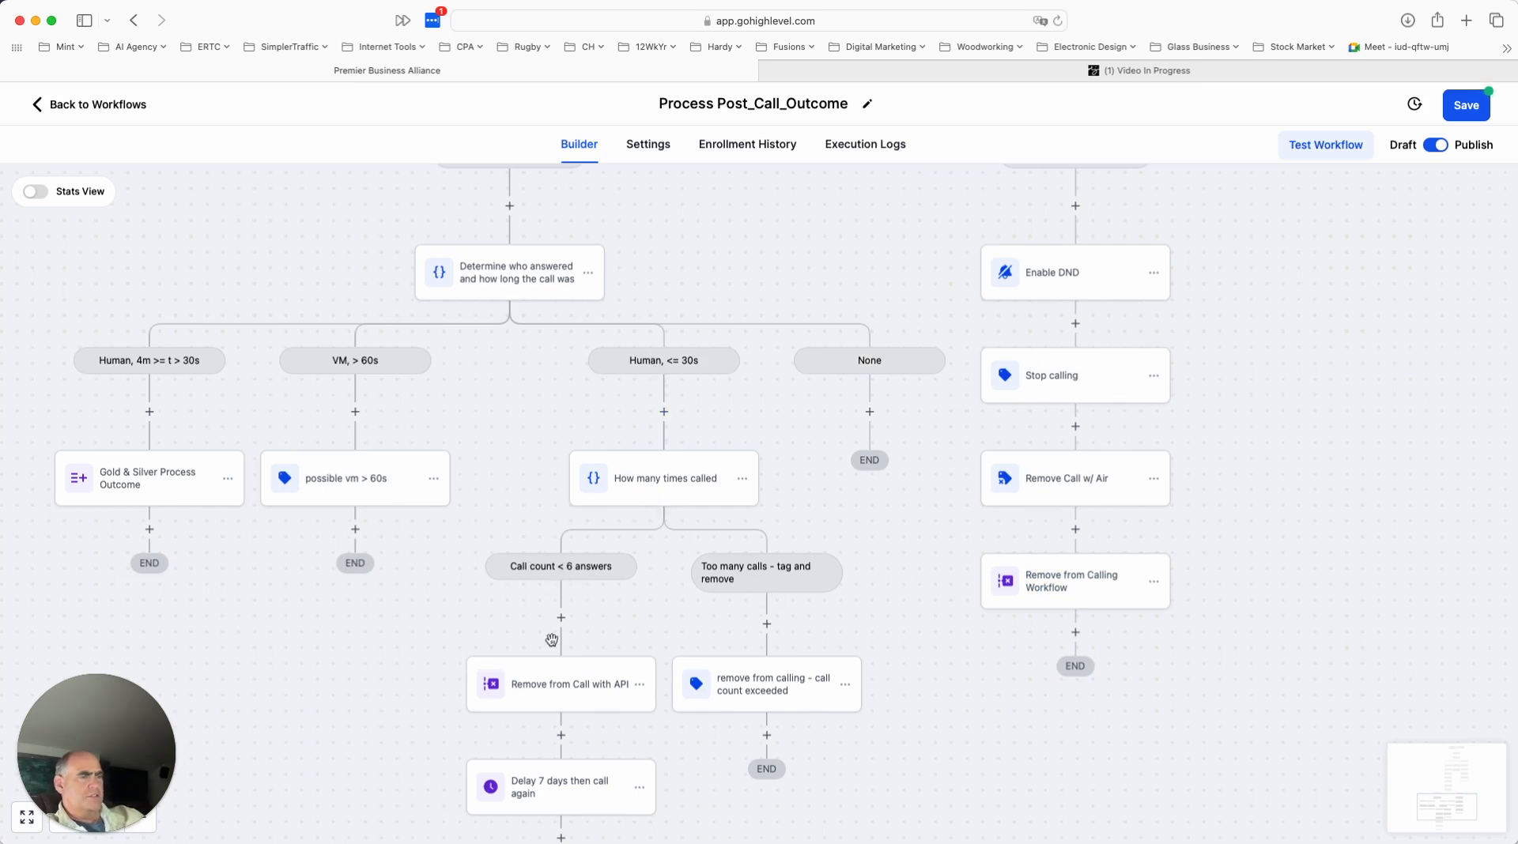
# - Examine the sequence of actions in the "Call count < 6 answers" branch through to its end
pyautogui.scroll(-2, 570, 755)
pyautogui.scroll(-2, 570, 755)
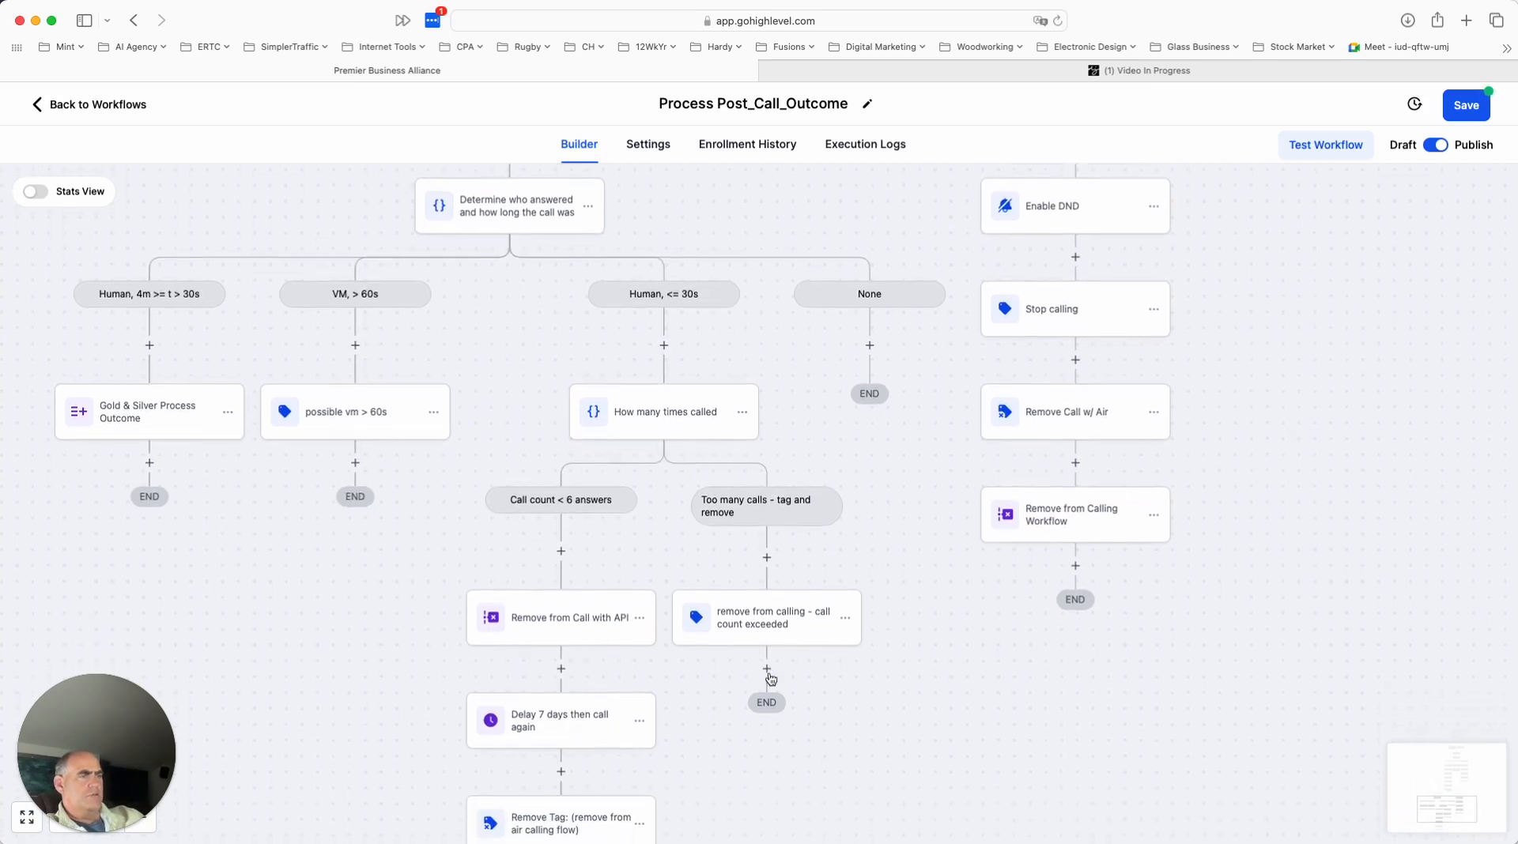
pyautogui.scroll(-2, 621, 719)
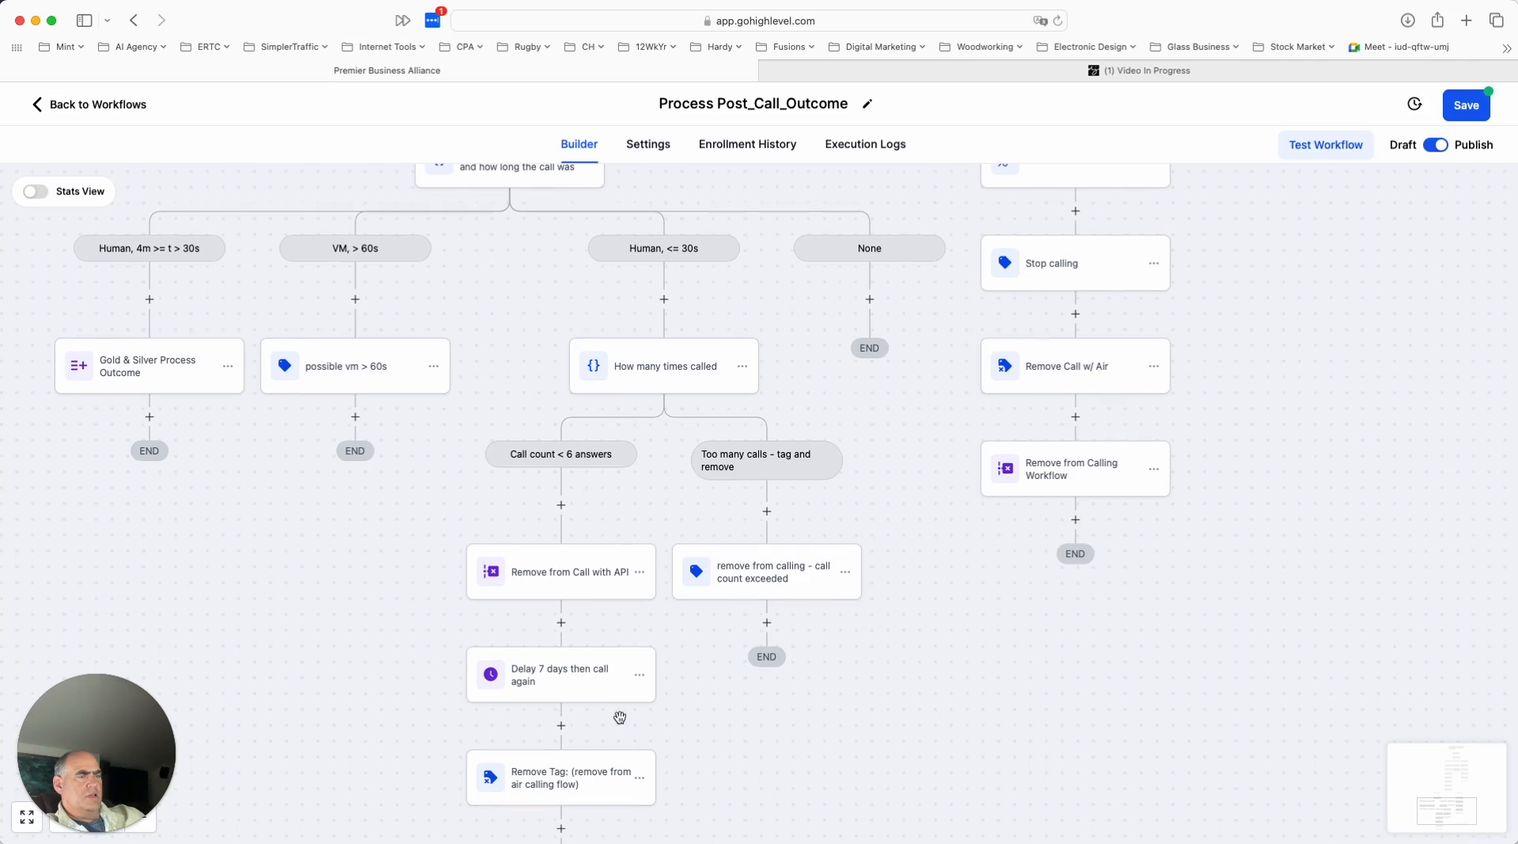
pyautogui.scroll(-2, 621, 720)
pyautogui.scroll(-3, 576, 657)
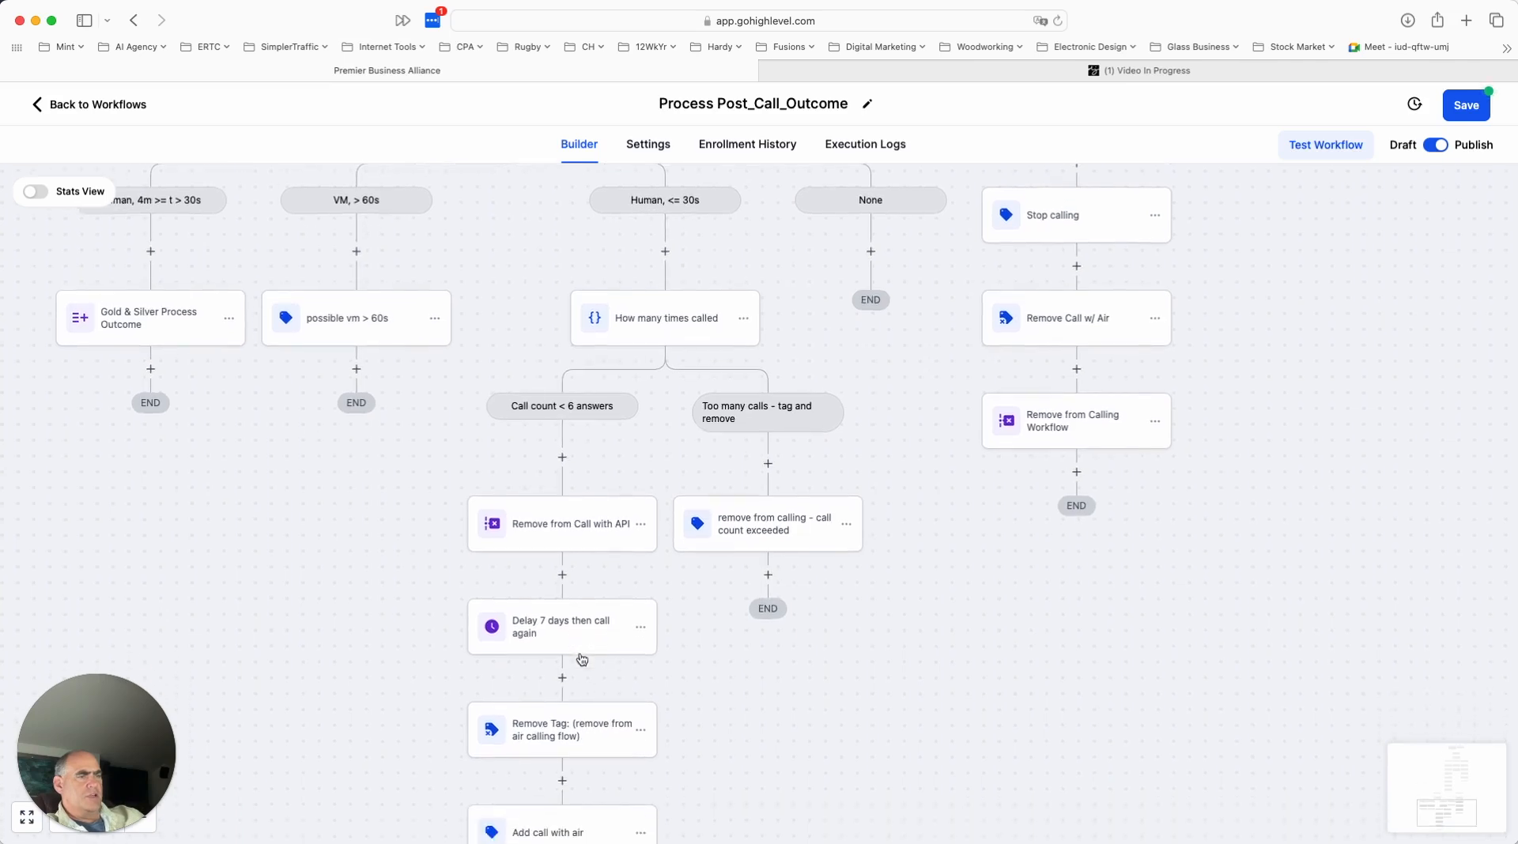
pyautogui.scroll(-1, 586, 719)
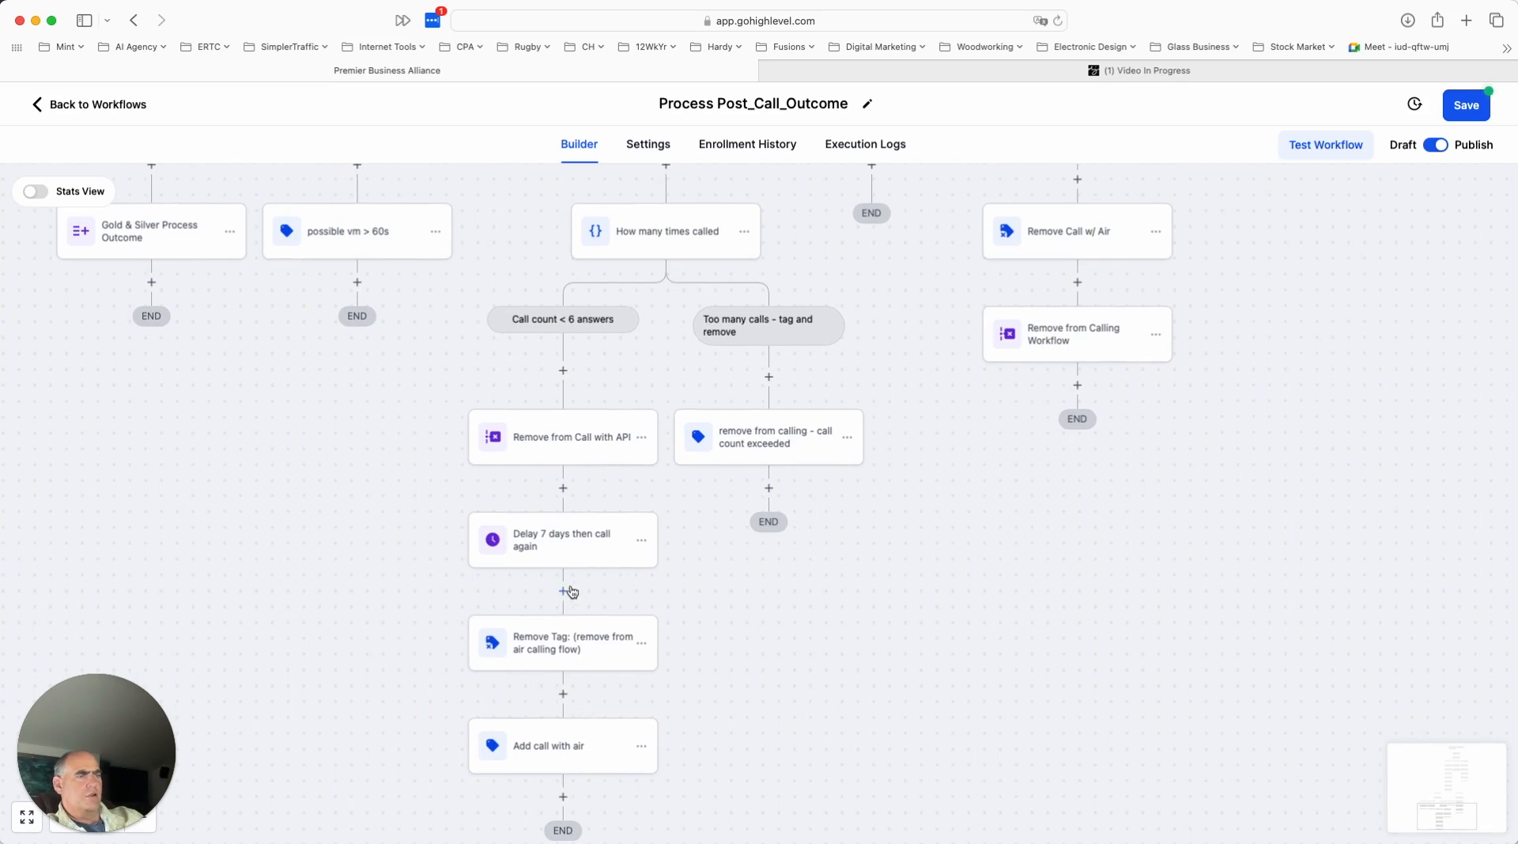
pyautogui.scroll(2, 582, 553)
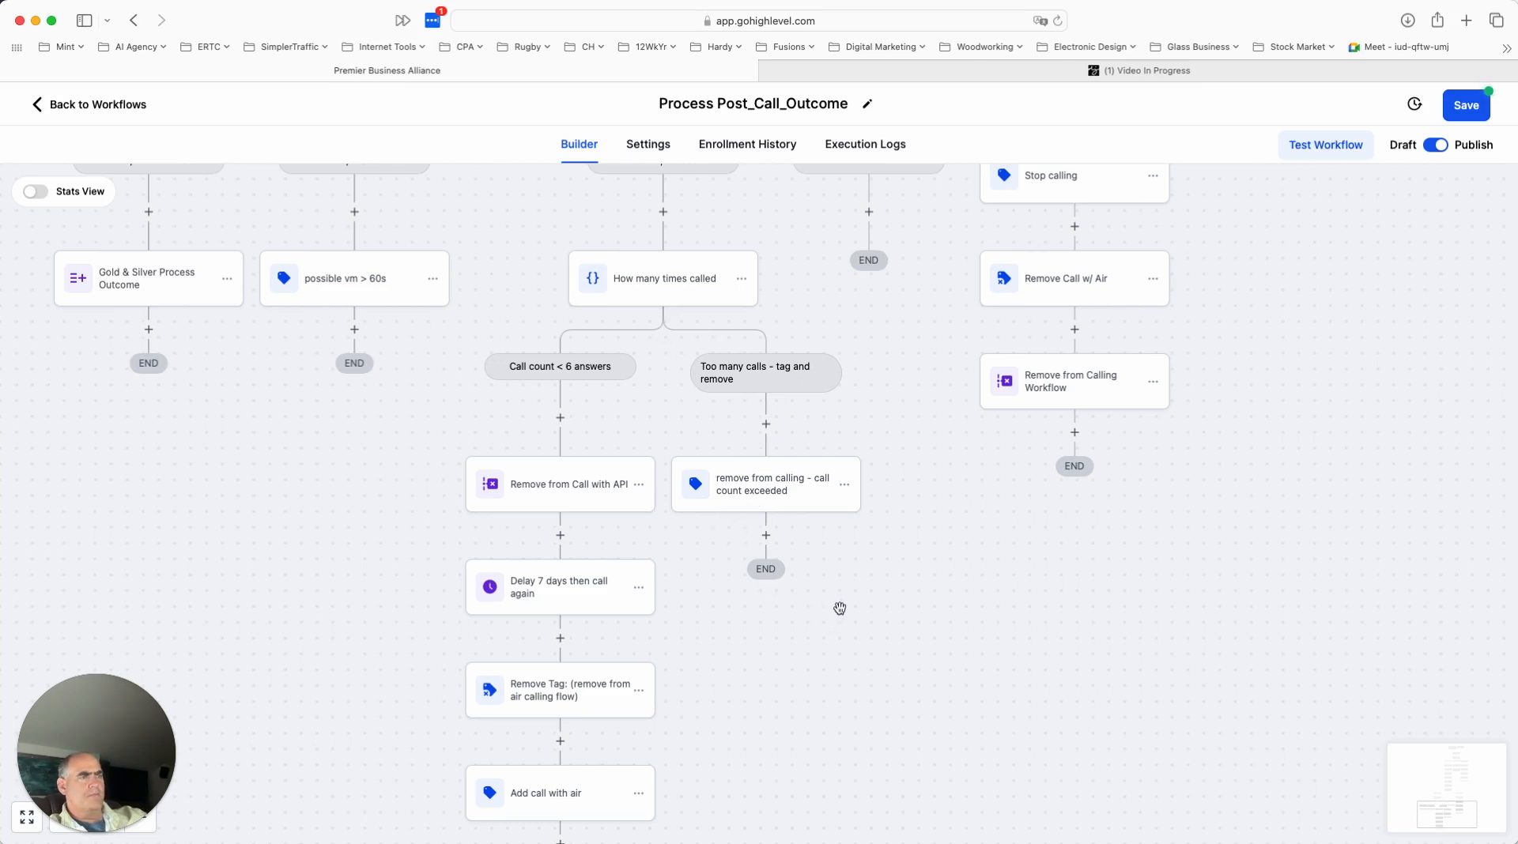
pyautogui.scroll(2, 843, 611)
# - Check which tags the "Too many calls - tag and remove" branch's action adds to the contact, and close it without saving
pyautogui.scroll(-5, 844, 614)
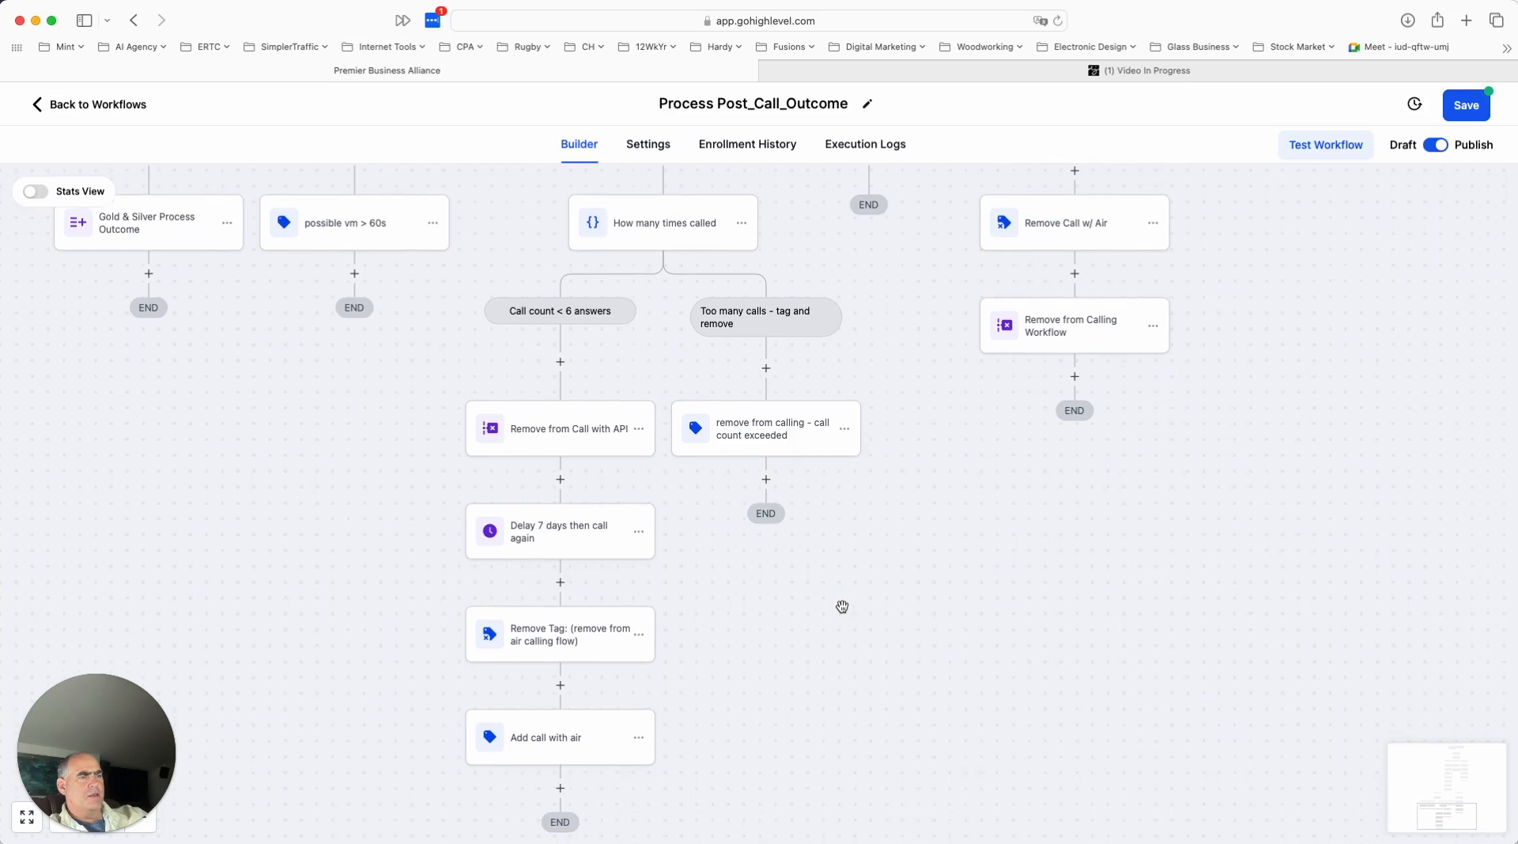
pyautogui.scroll(2, 762, 447)
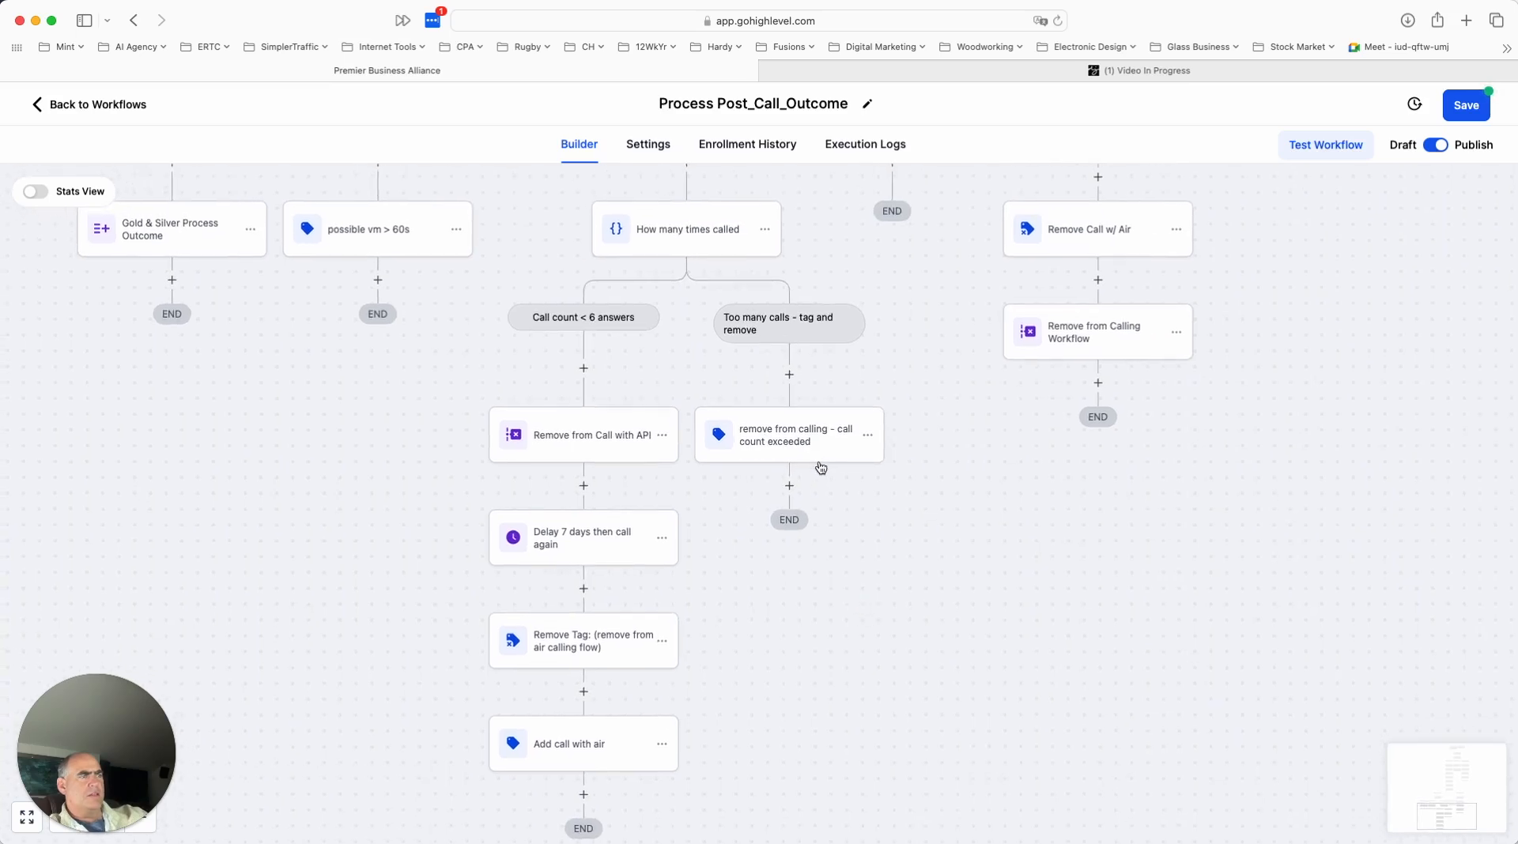
pyautogui.scroll(4, 824, 469)
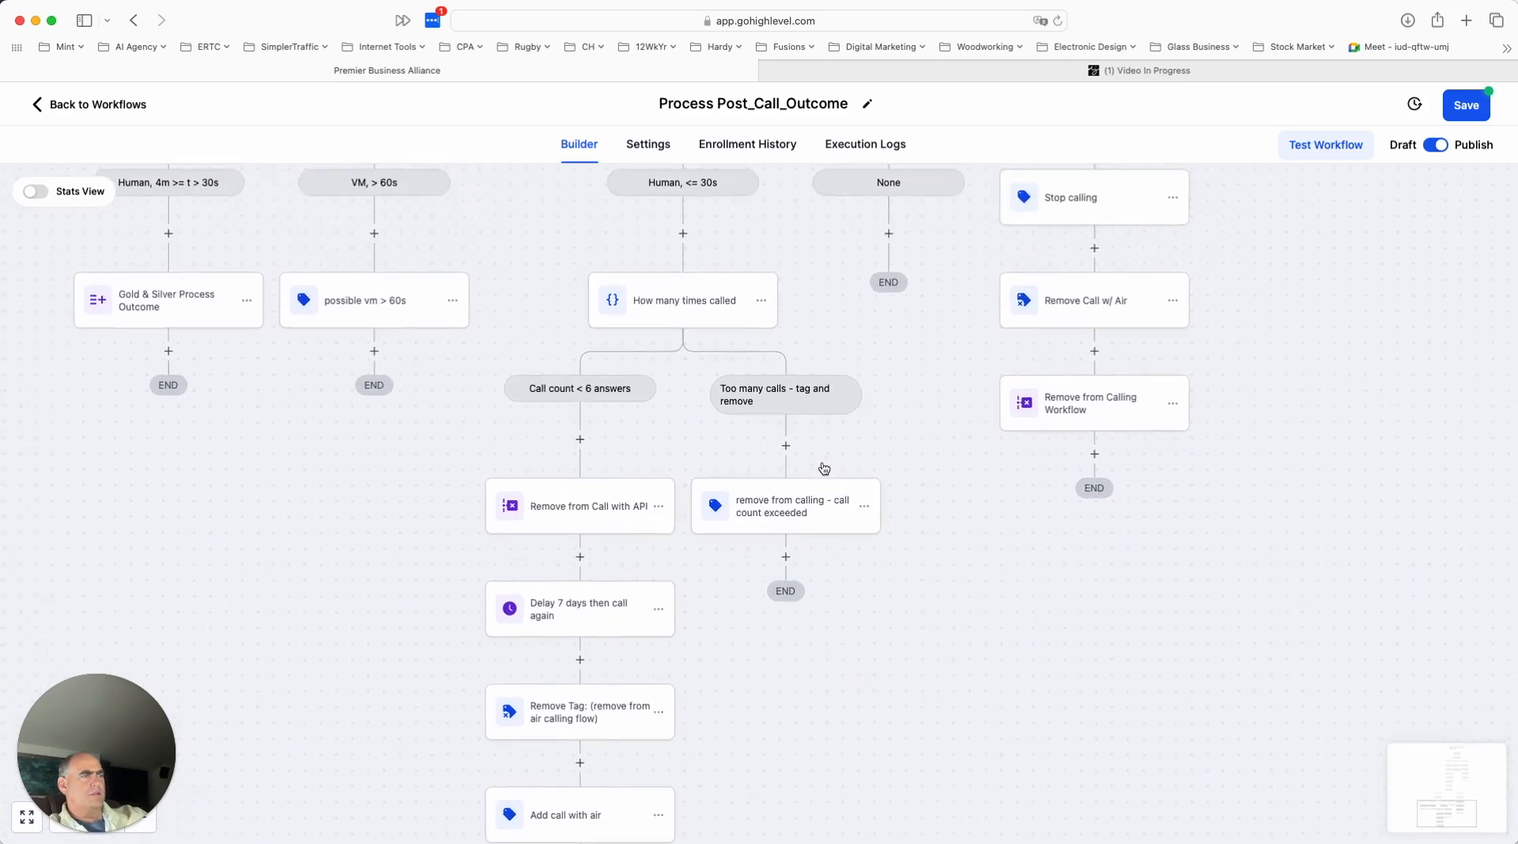
pyautogui.click(787, 530)
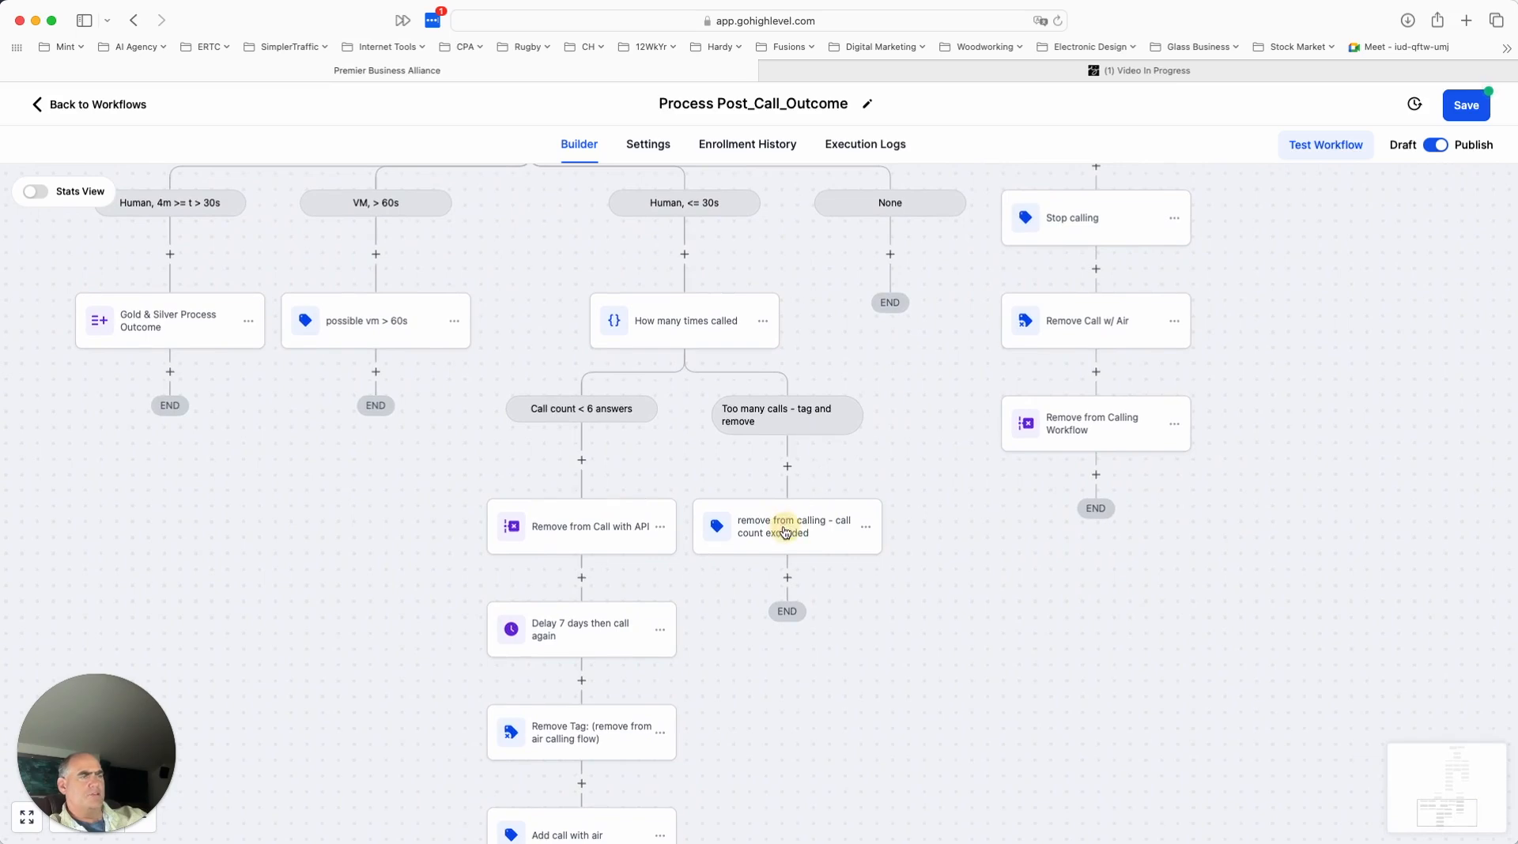
pyautogui.click(788, 527)
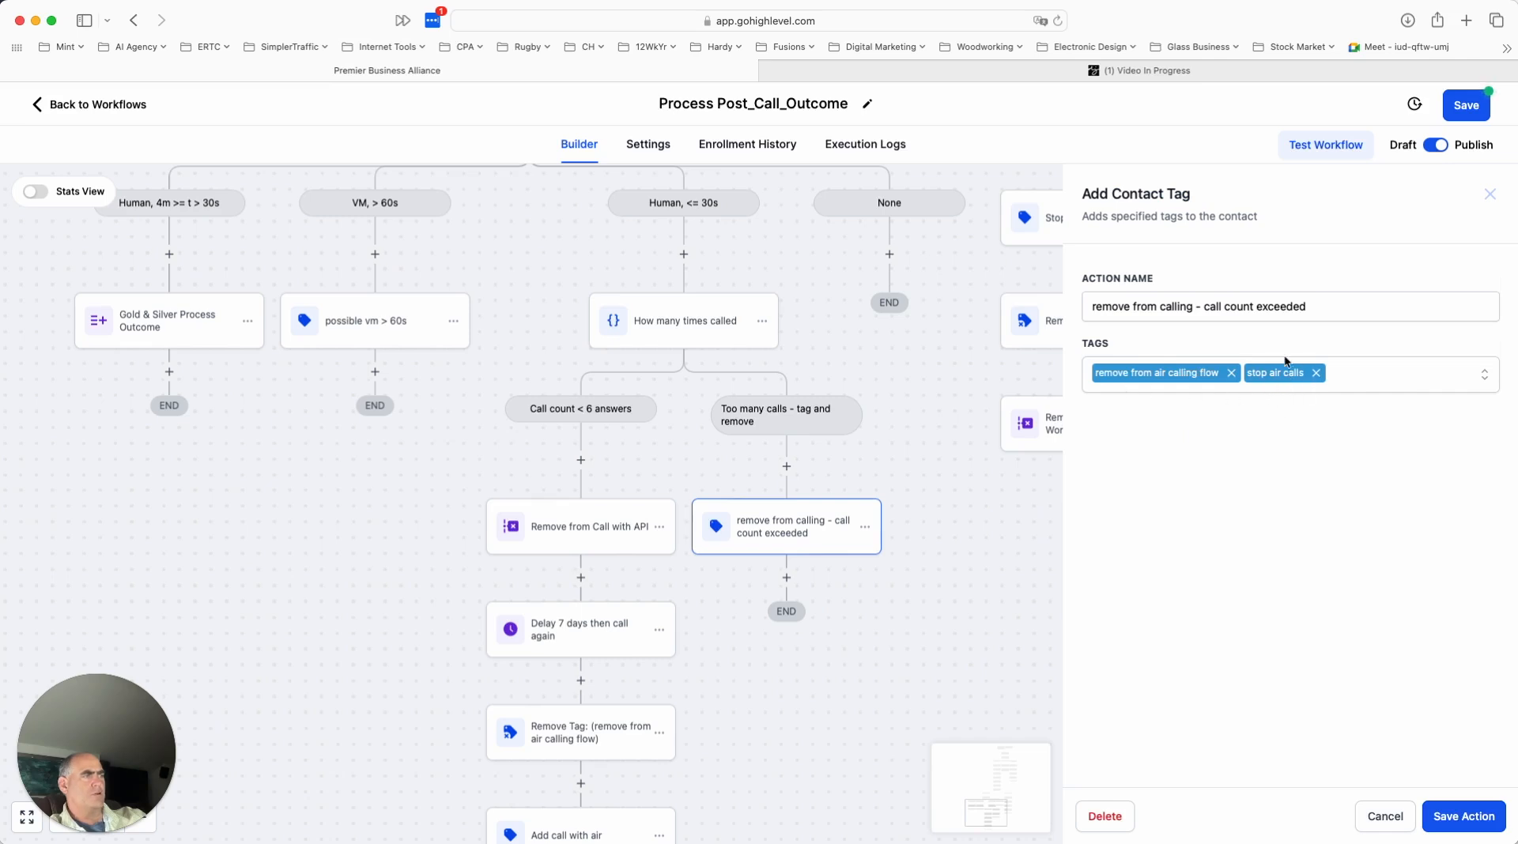
pyautogui.click(1390, 828)
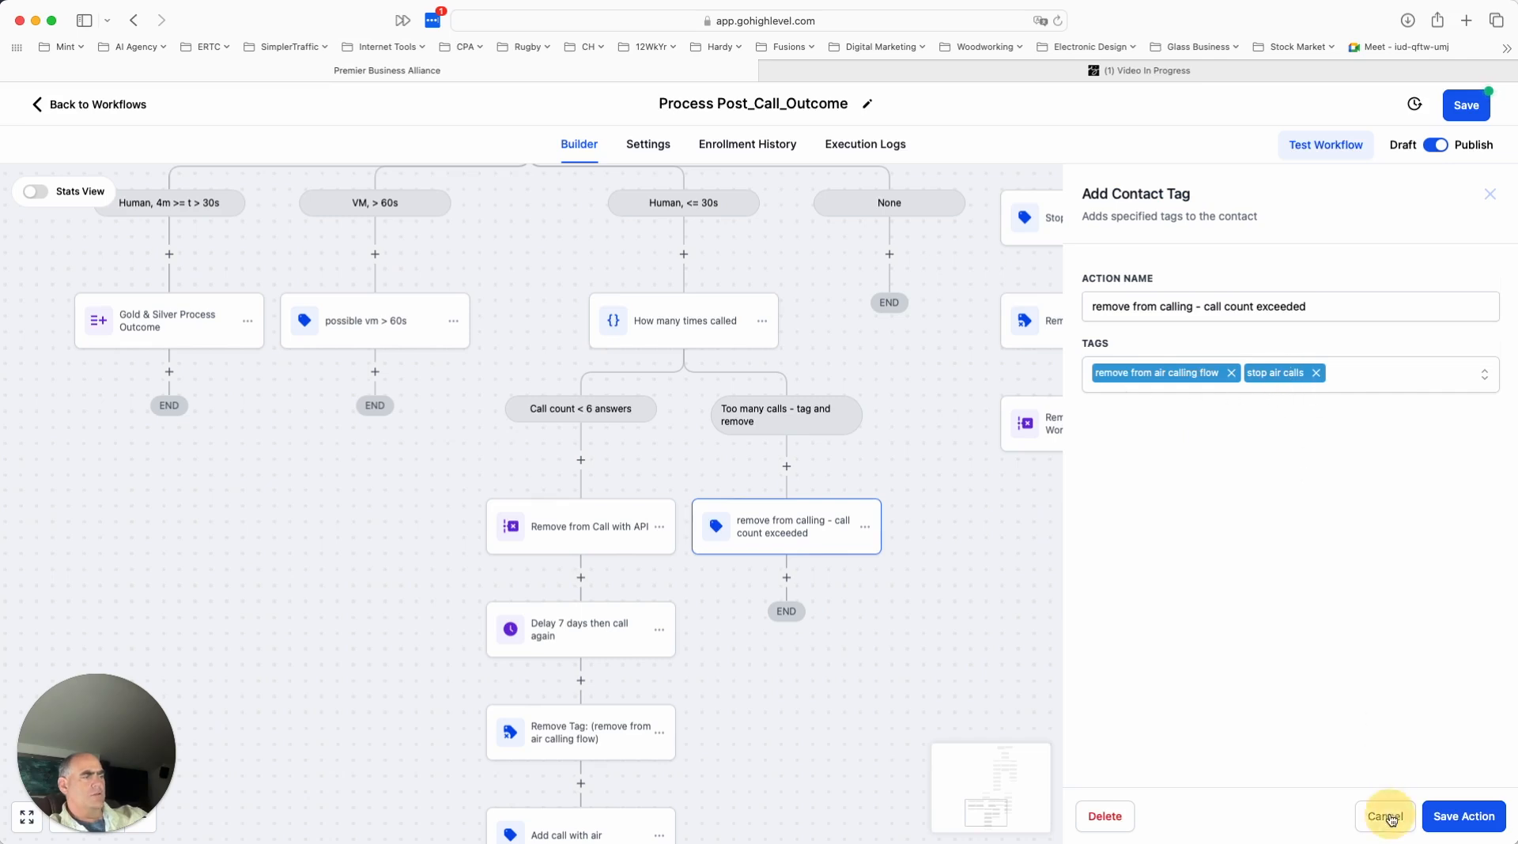
# - Review the branch criteria of the "How many times called" condition, and close it without saving
pyautogui.scroll(2, 934, 637)
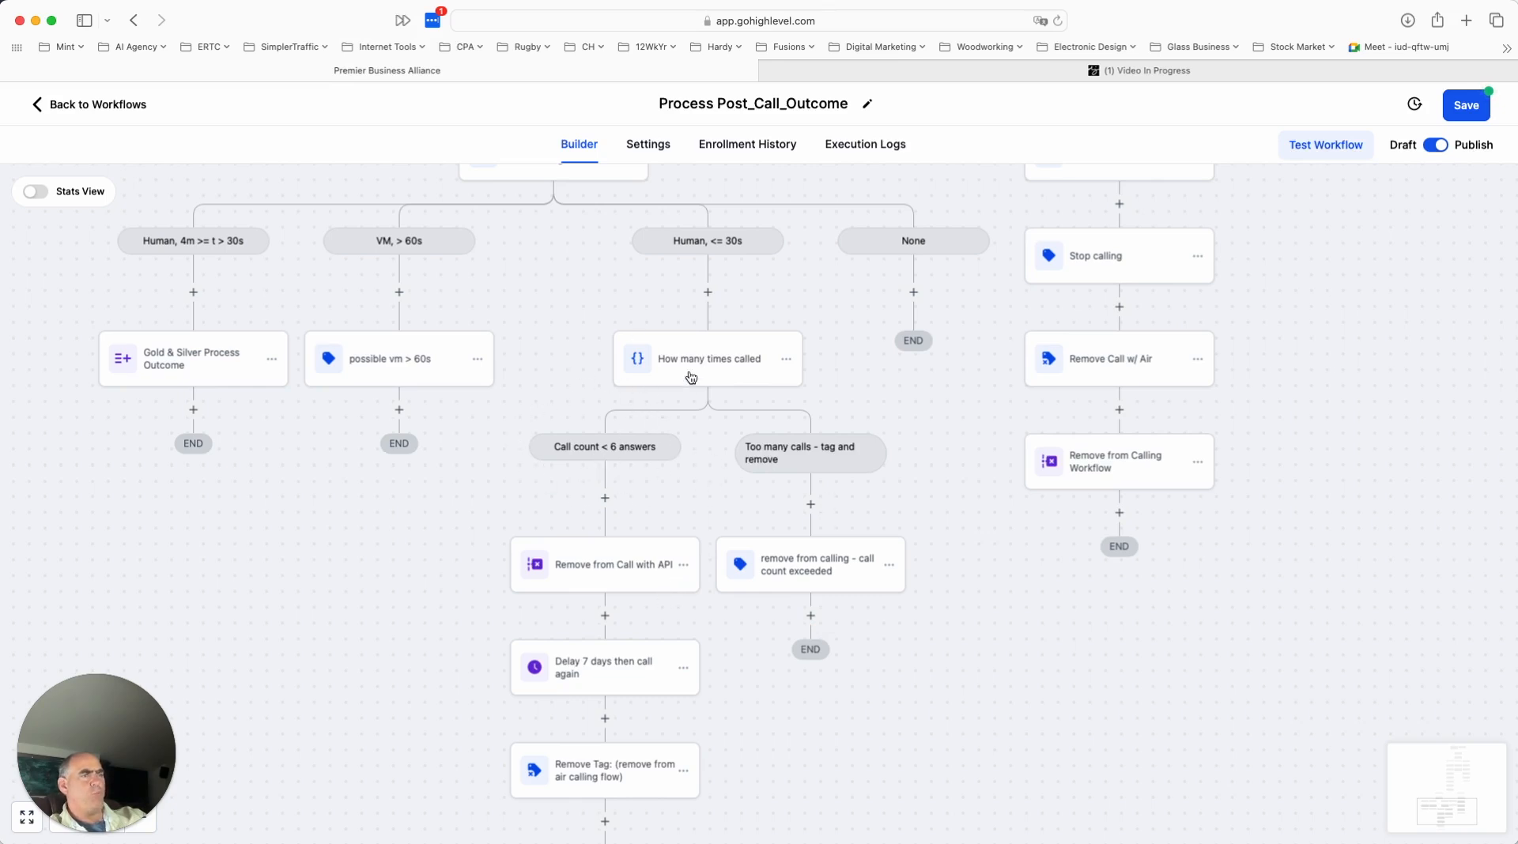
pyautogui.click(713, 359)
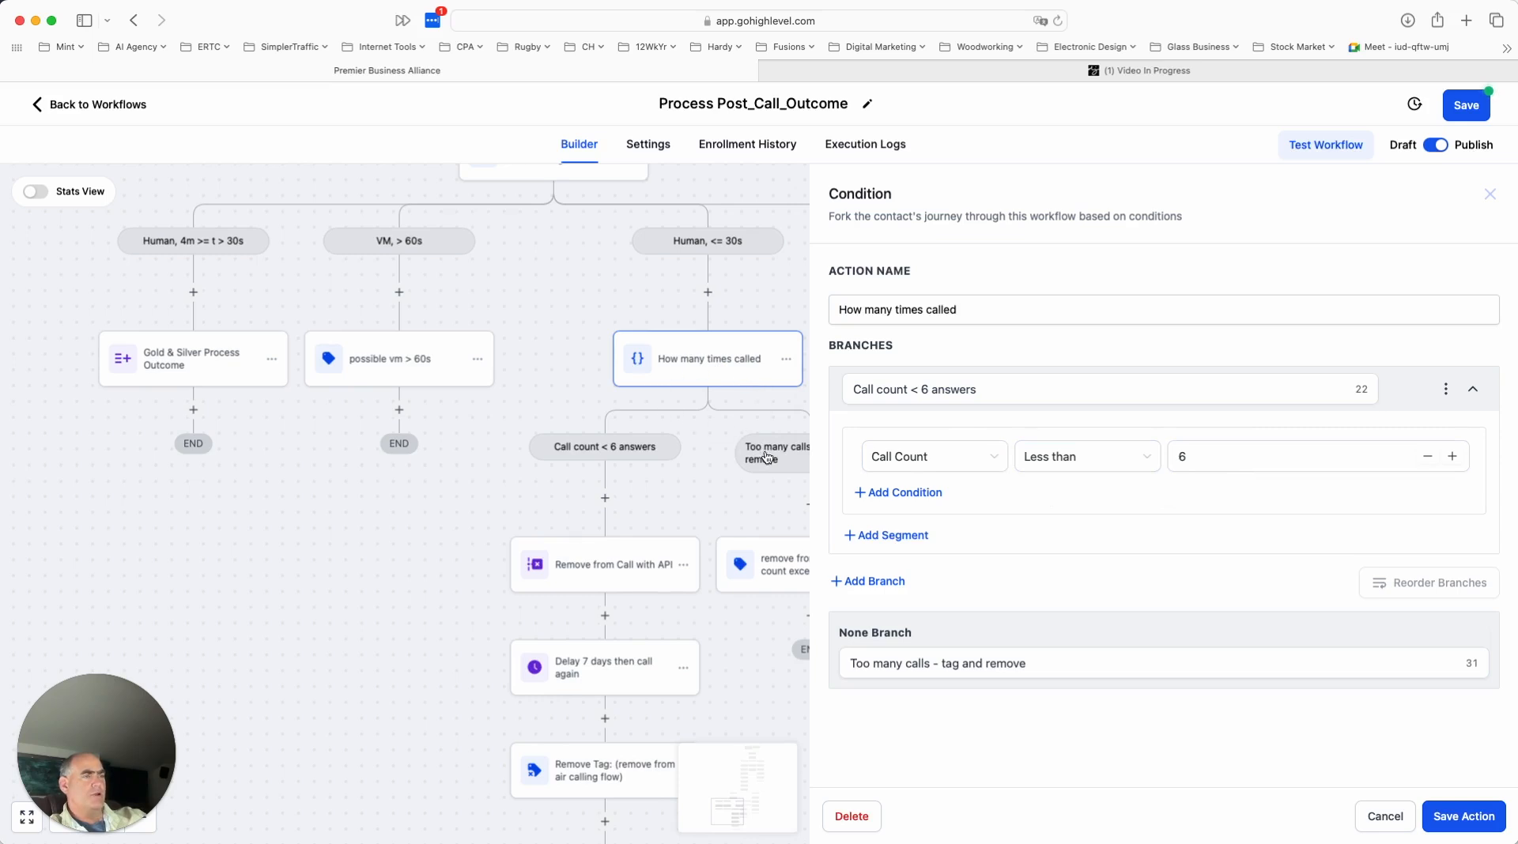
pyautogui.click(1382, 818)
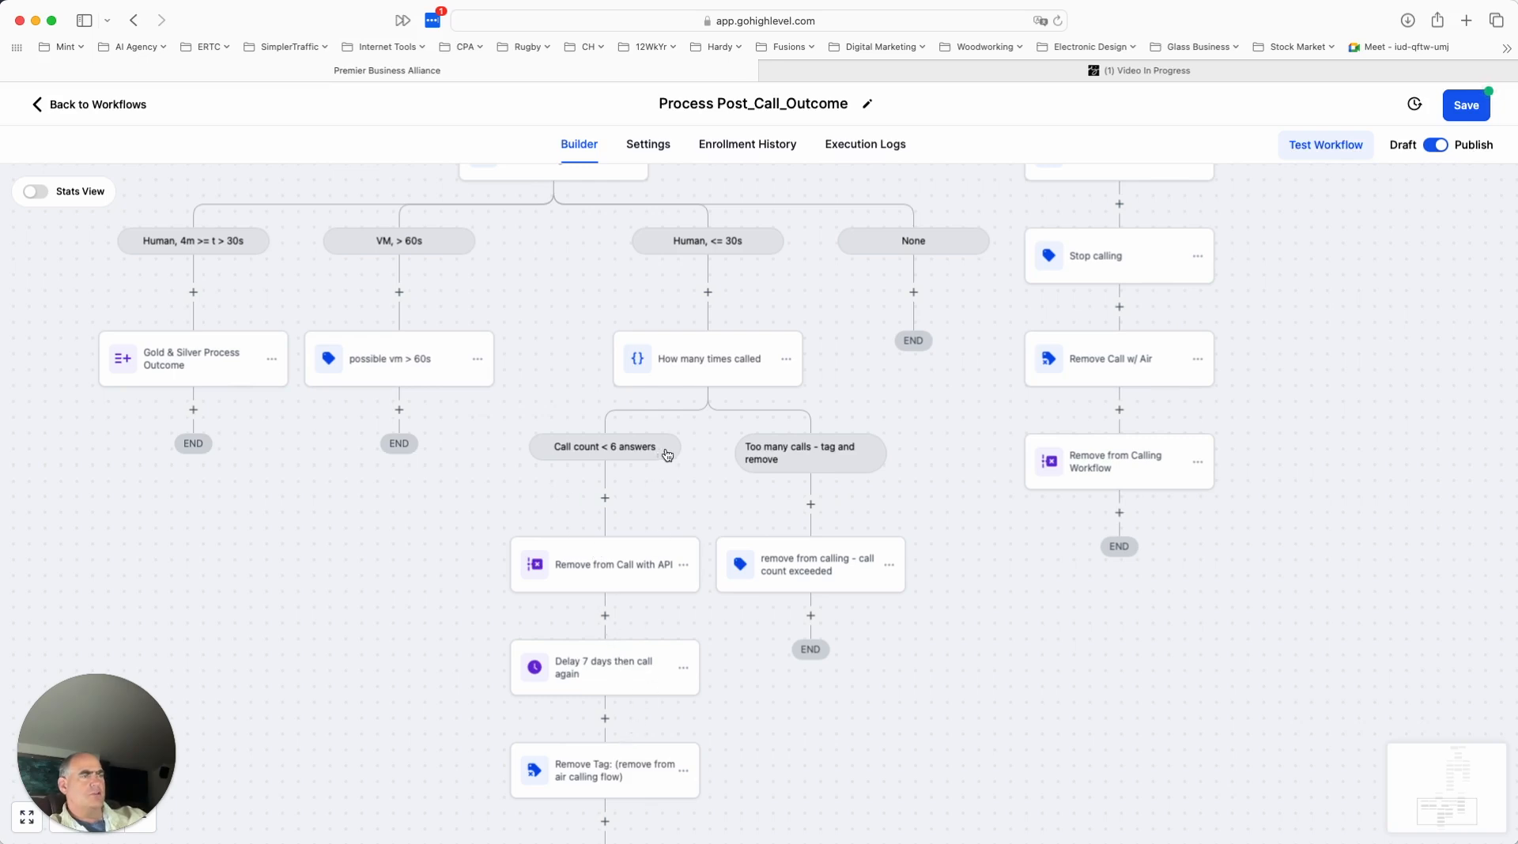
# - Examine how the branches of the "Determine who answered and how long the call was" condition handle each call result
pyautogui.scroll(2, 667, 455)
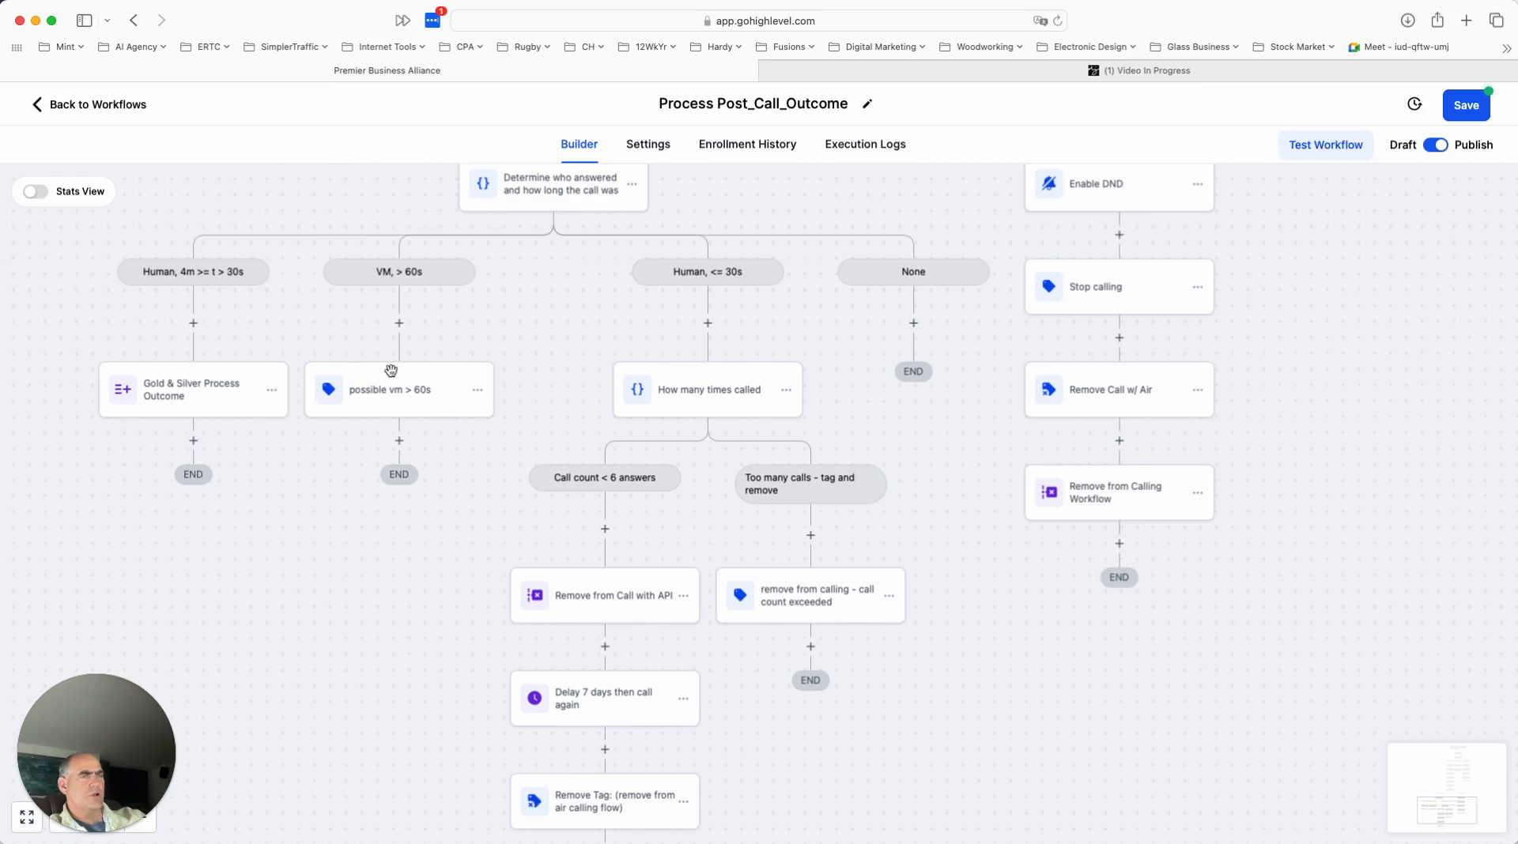
pyautogui.scroll(2, 447, 423)
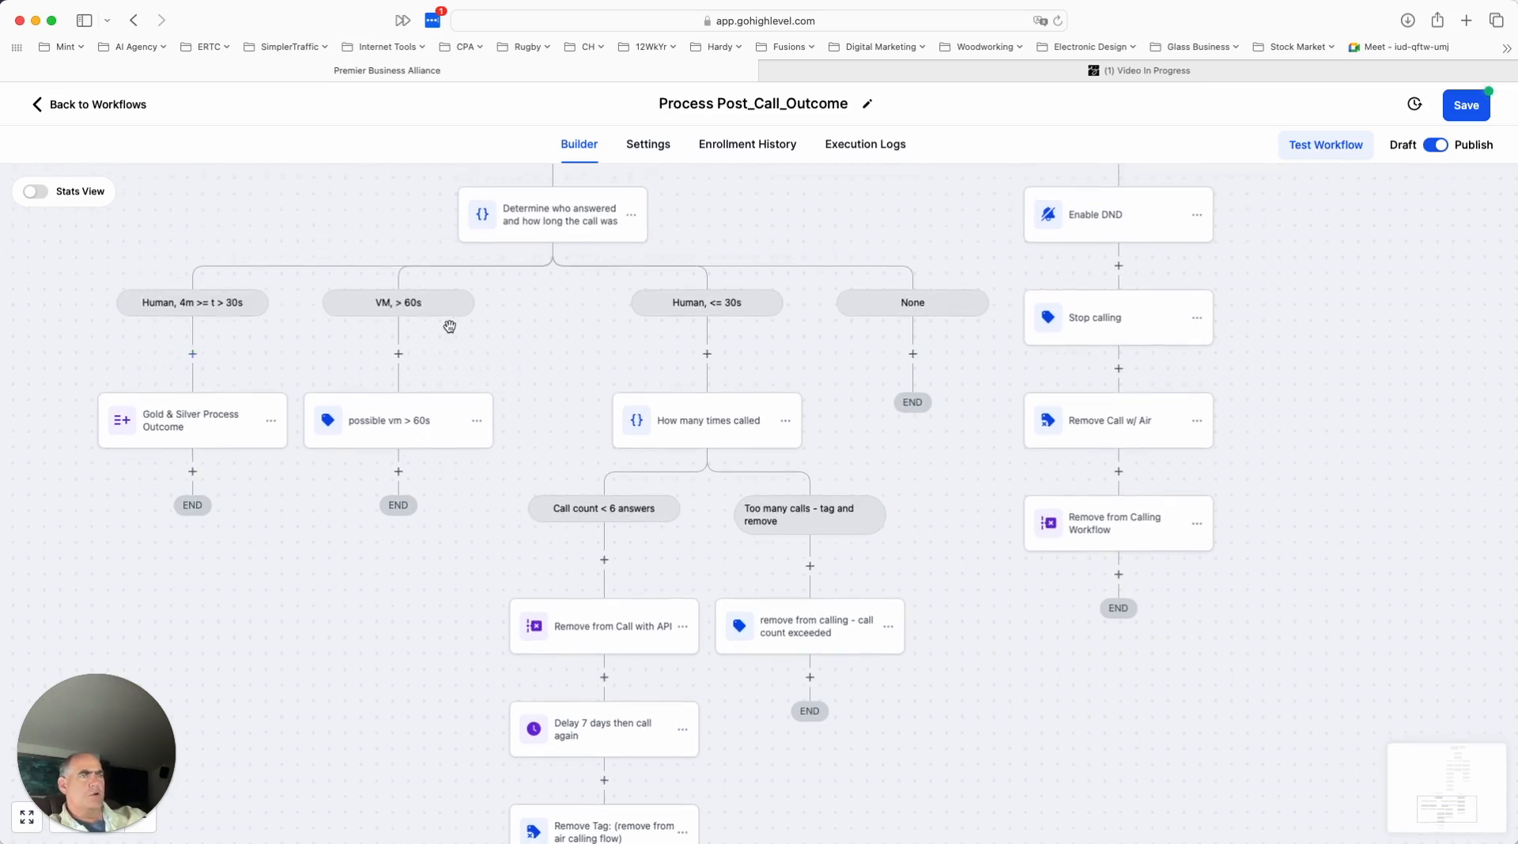
pyautogui.scroll(1, 210, 332)
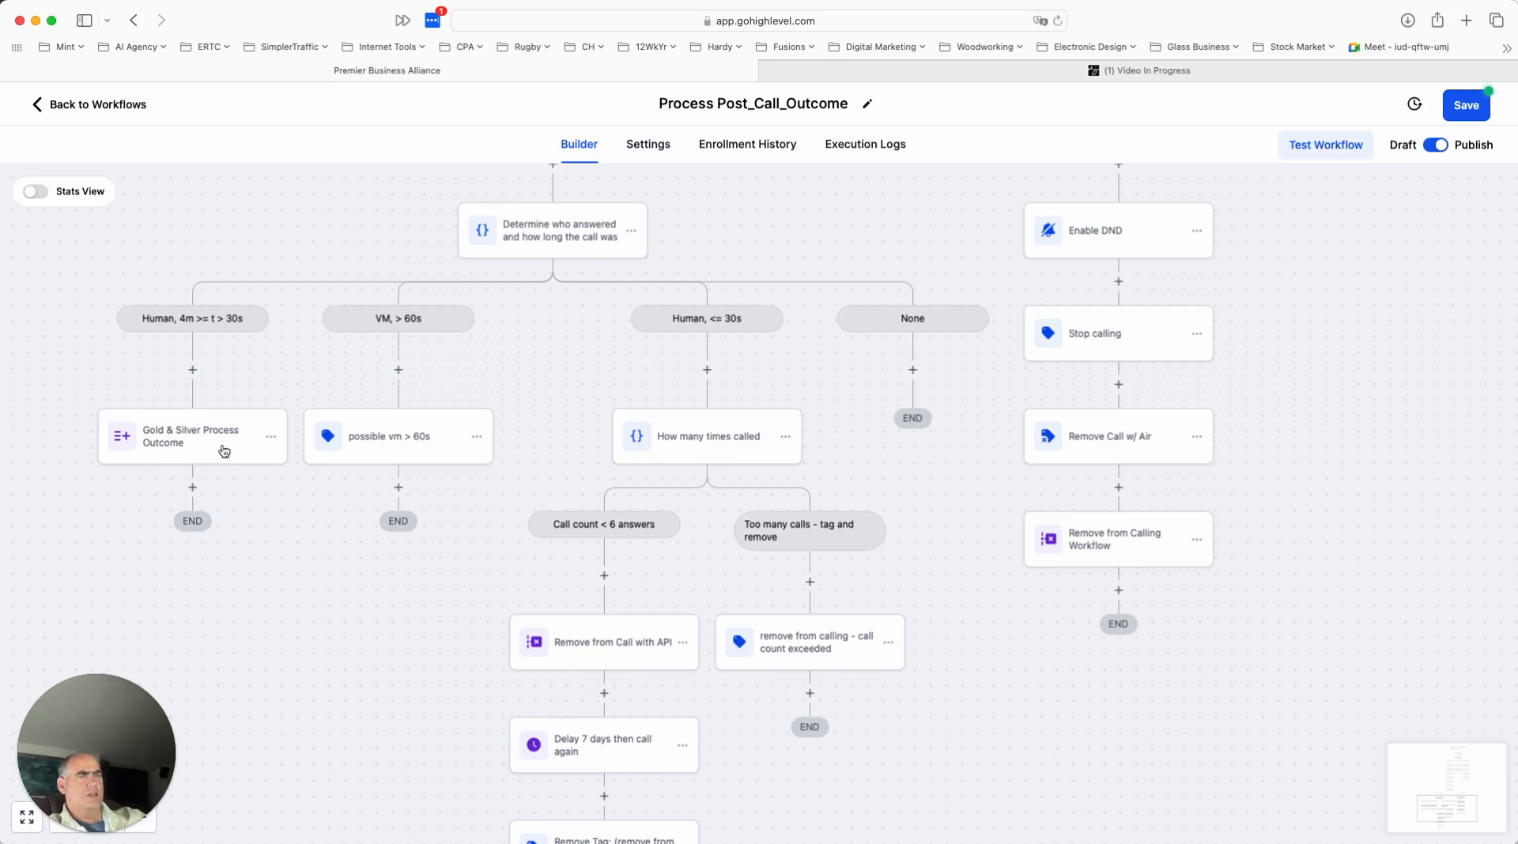
pyautogui.scroll(1, 281, 451)
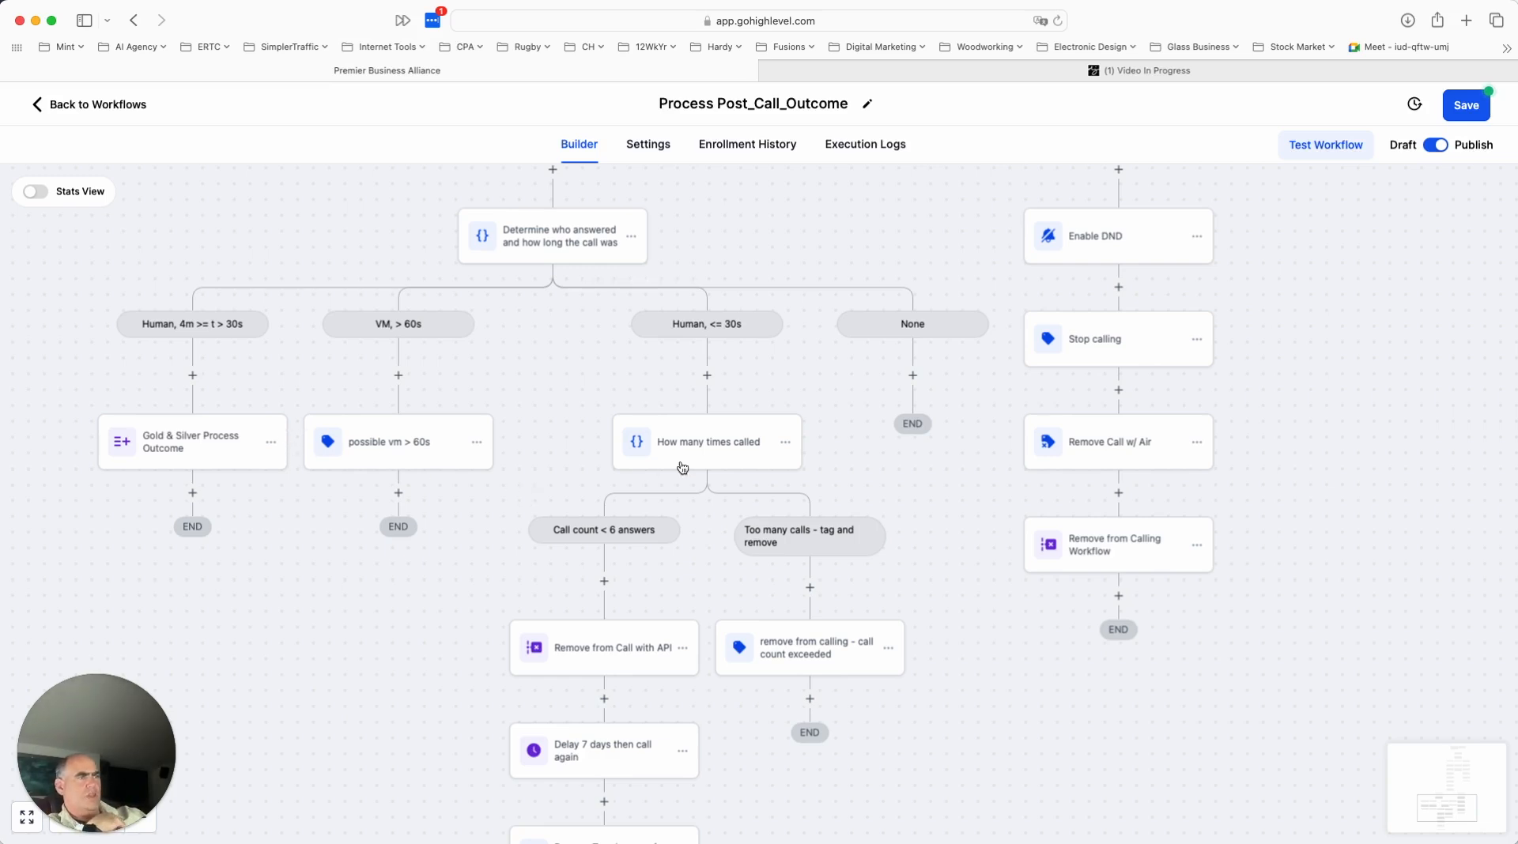
pyautogui.scroll(5, 771, 471)
pyautogui.scroll(5, 771, 471)
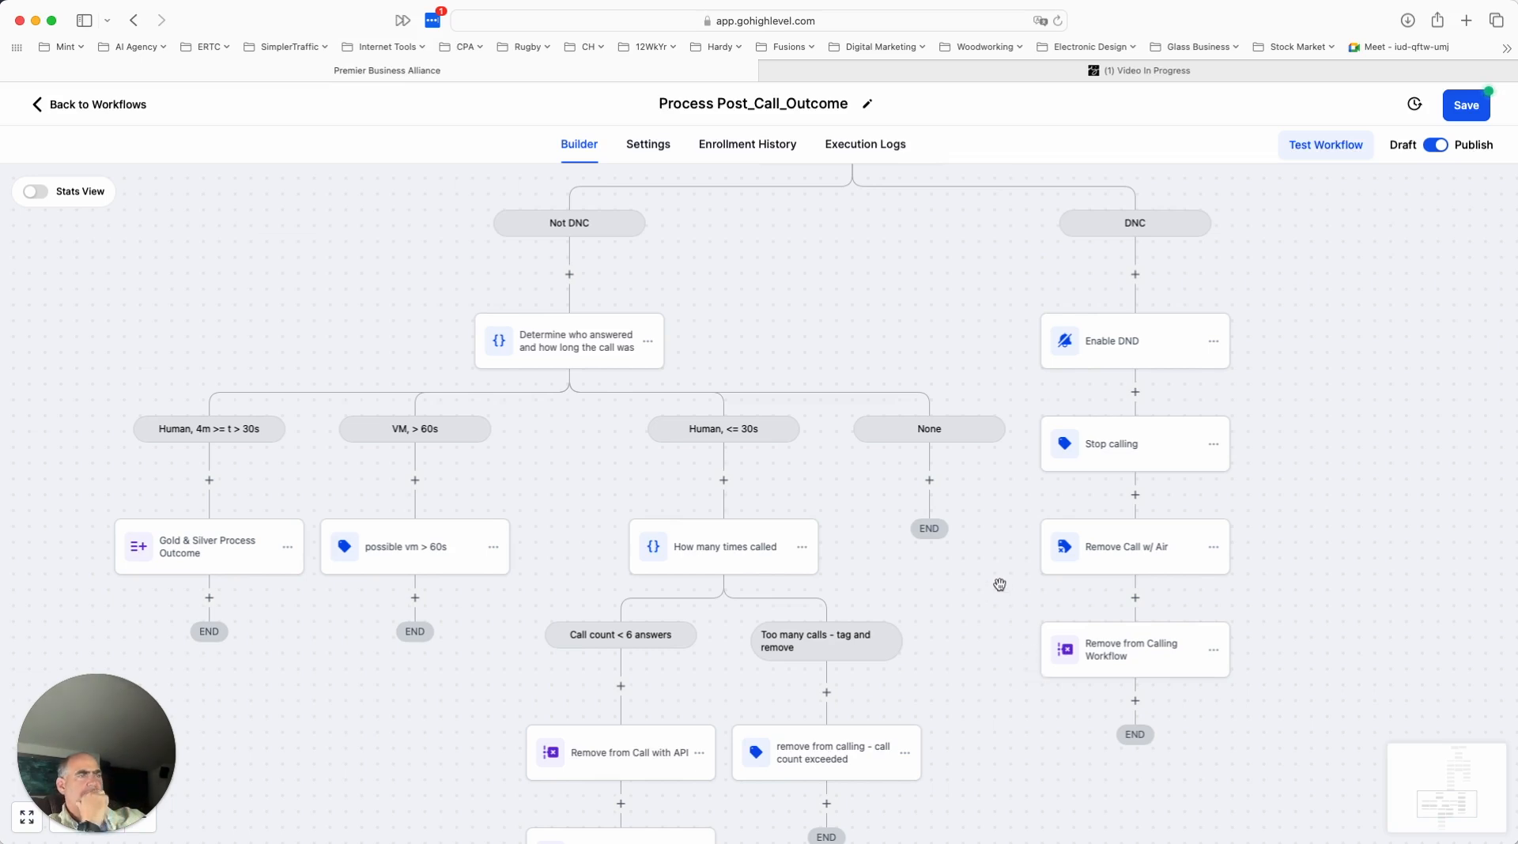
pyautogui.scroll(1, 999, 585)
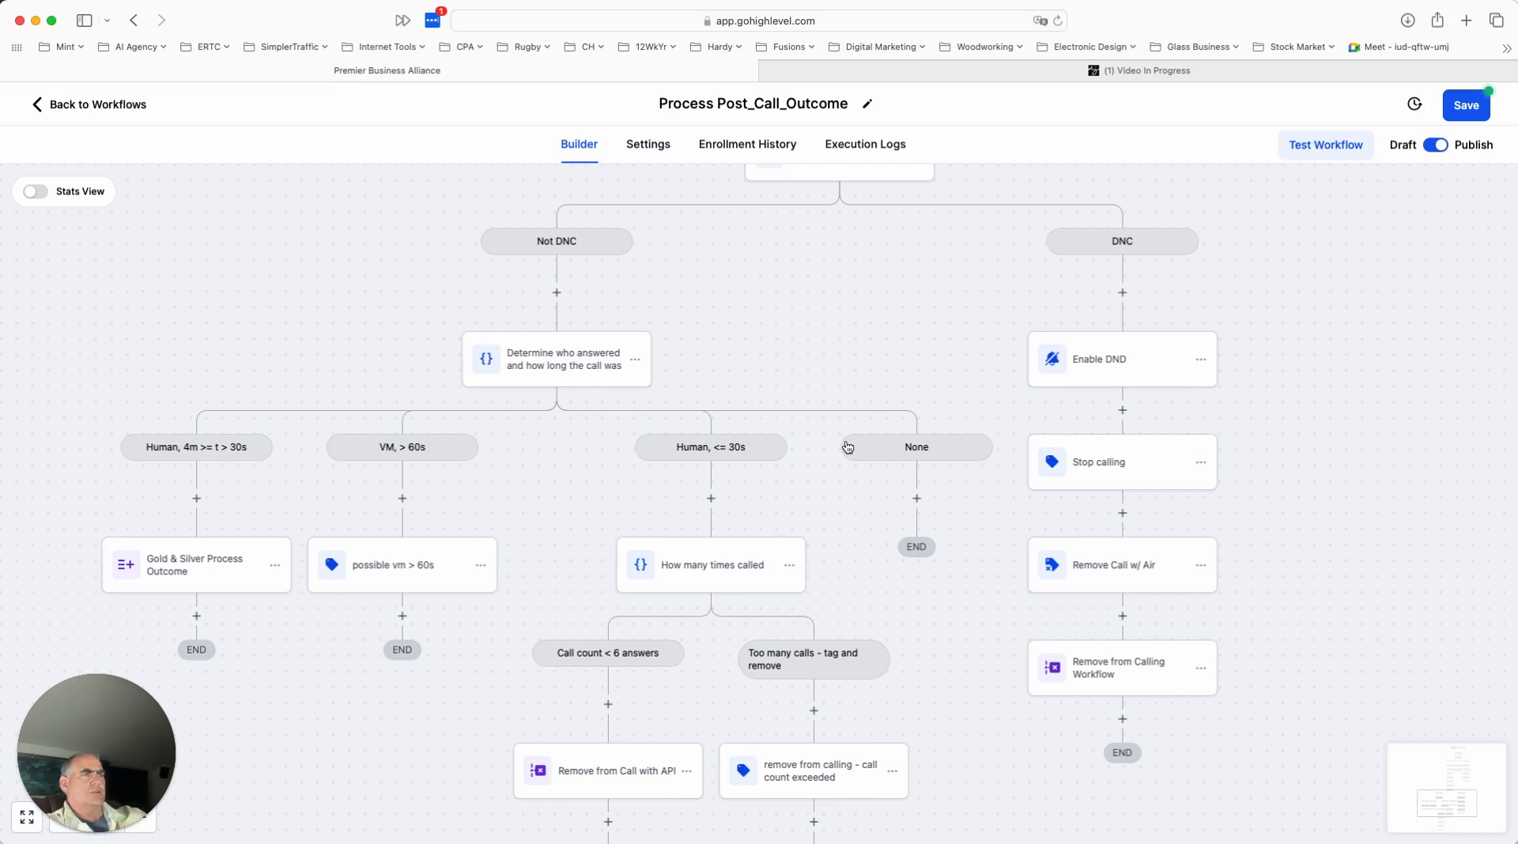
pyautogui.scroll(5, 789, 343)
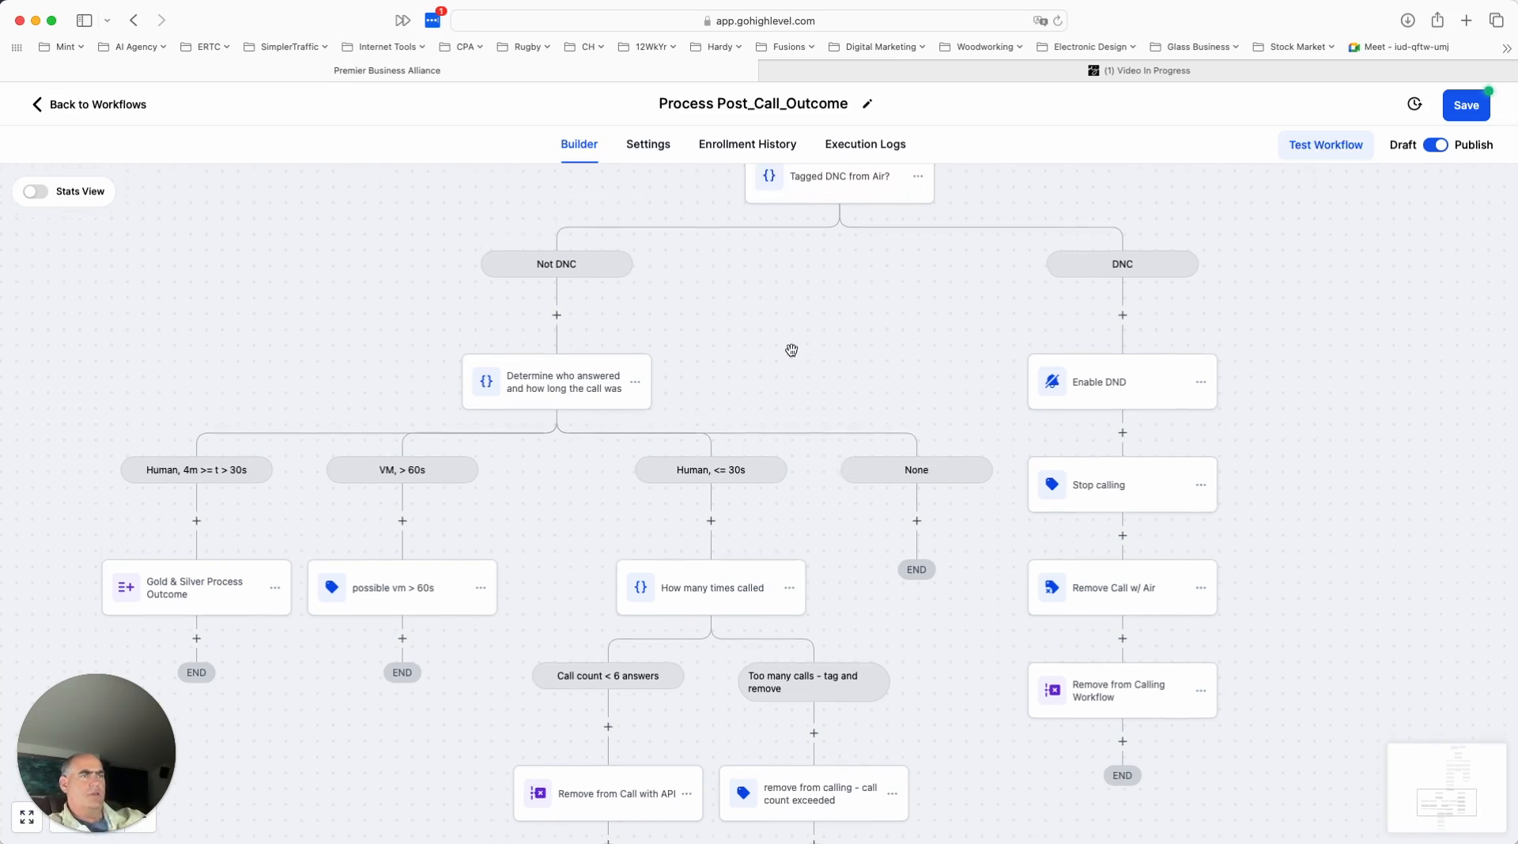
pyautogui.scroll(-1, 809, 364)
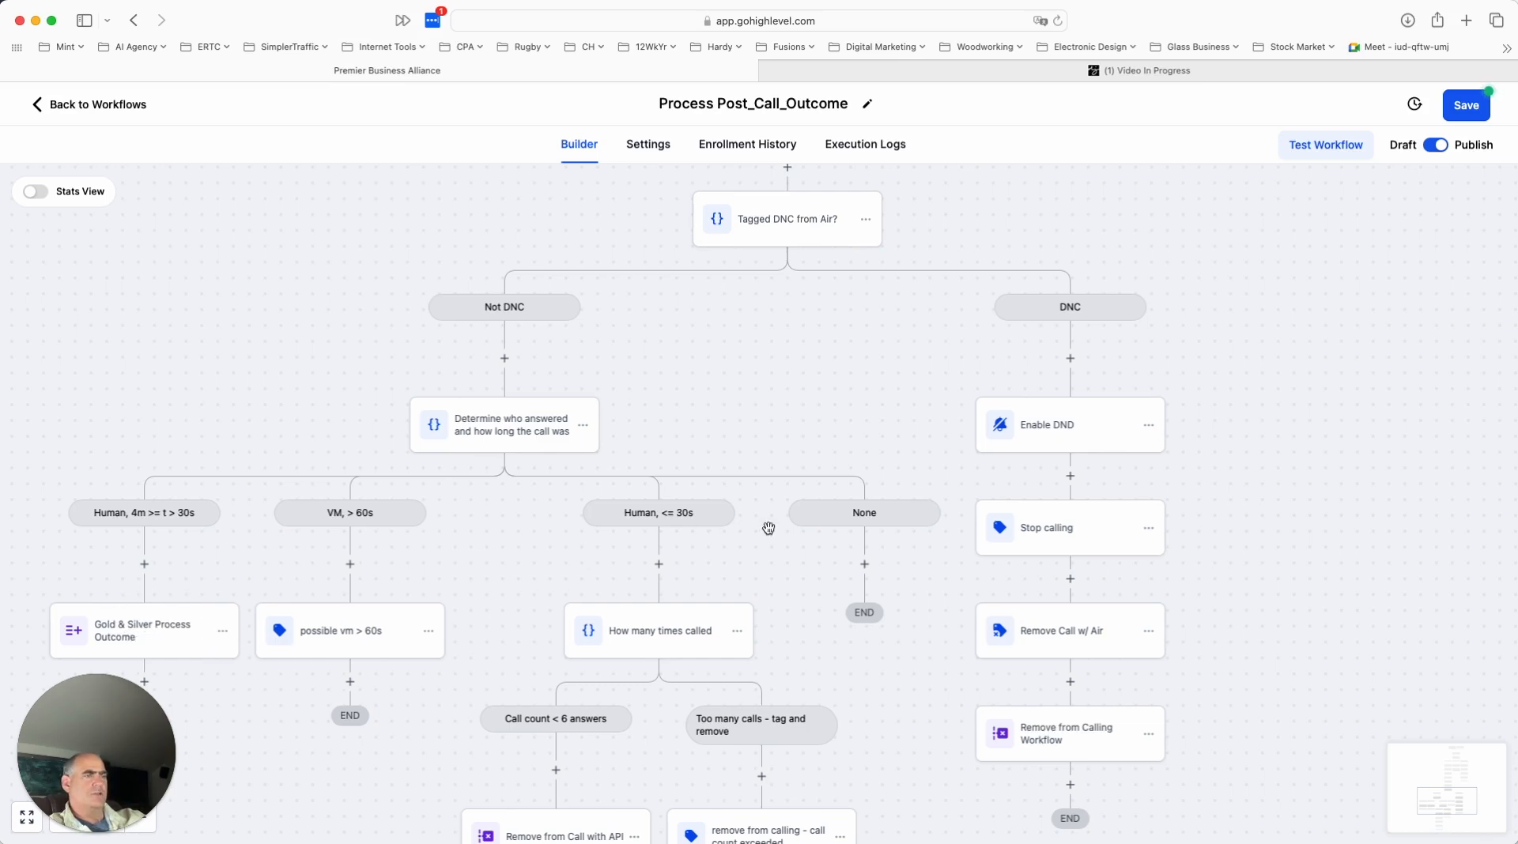
# - Go back through the workflow to its trigger, examining the Outbound Call, Inbound Call and Default branches
pyautogui.scroll(5, 912, 408)
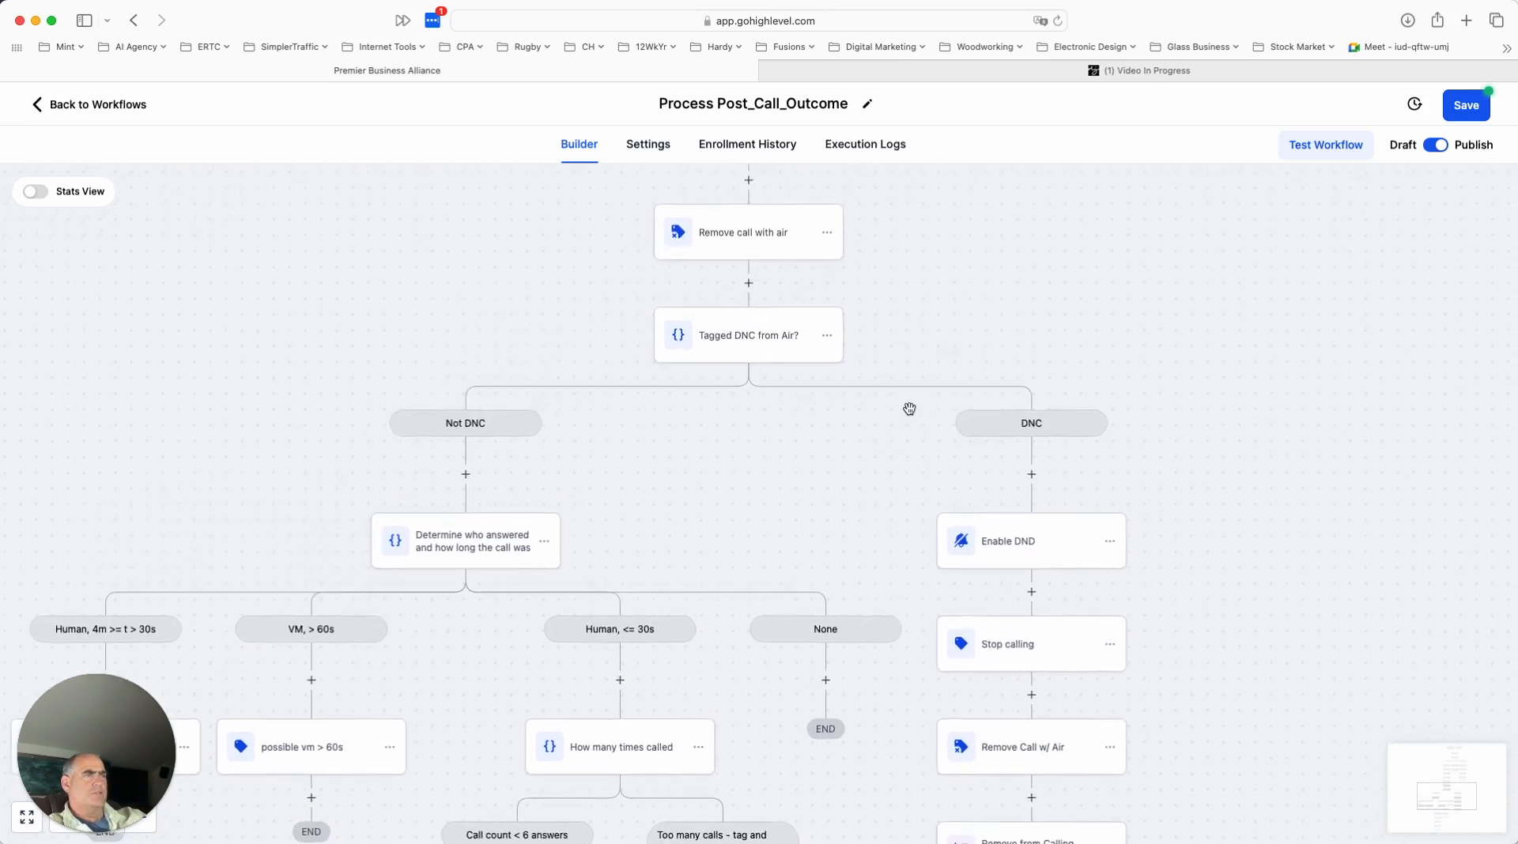
pyautogui.scroll(7, 911, 415)
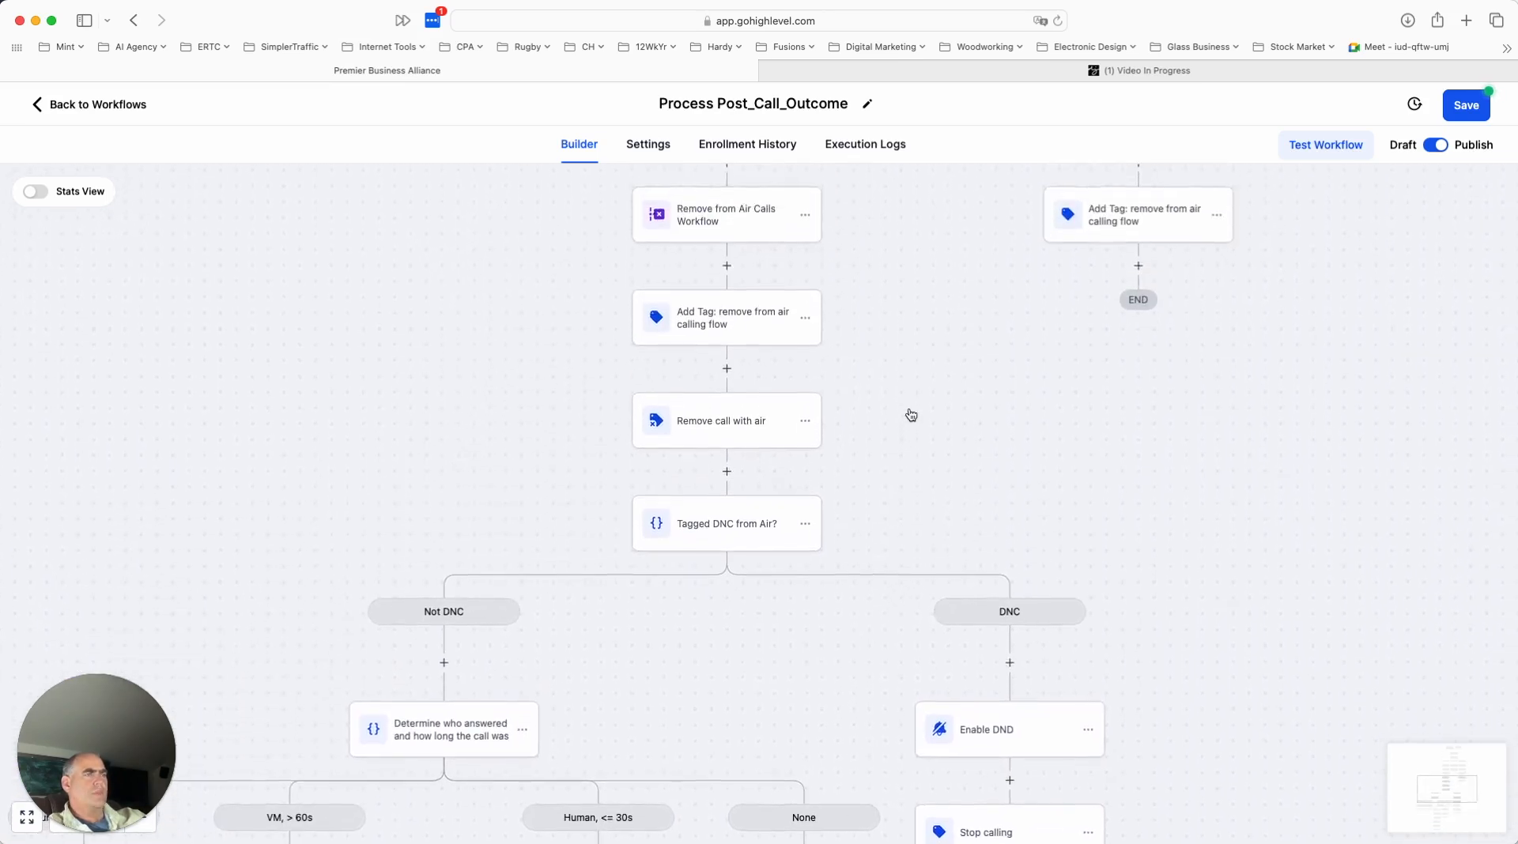
pyautogui.scroll(8, 911, 414)
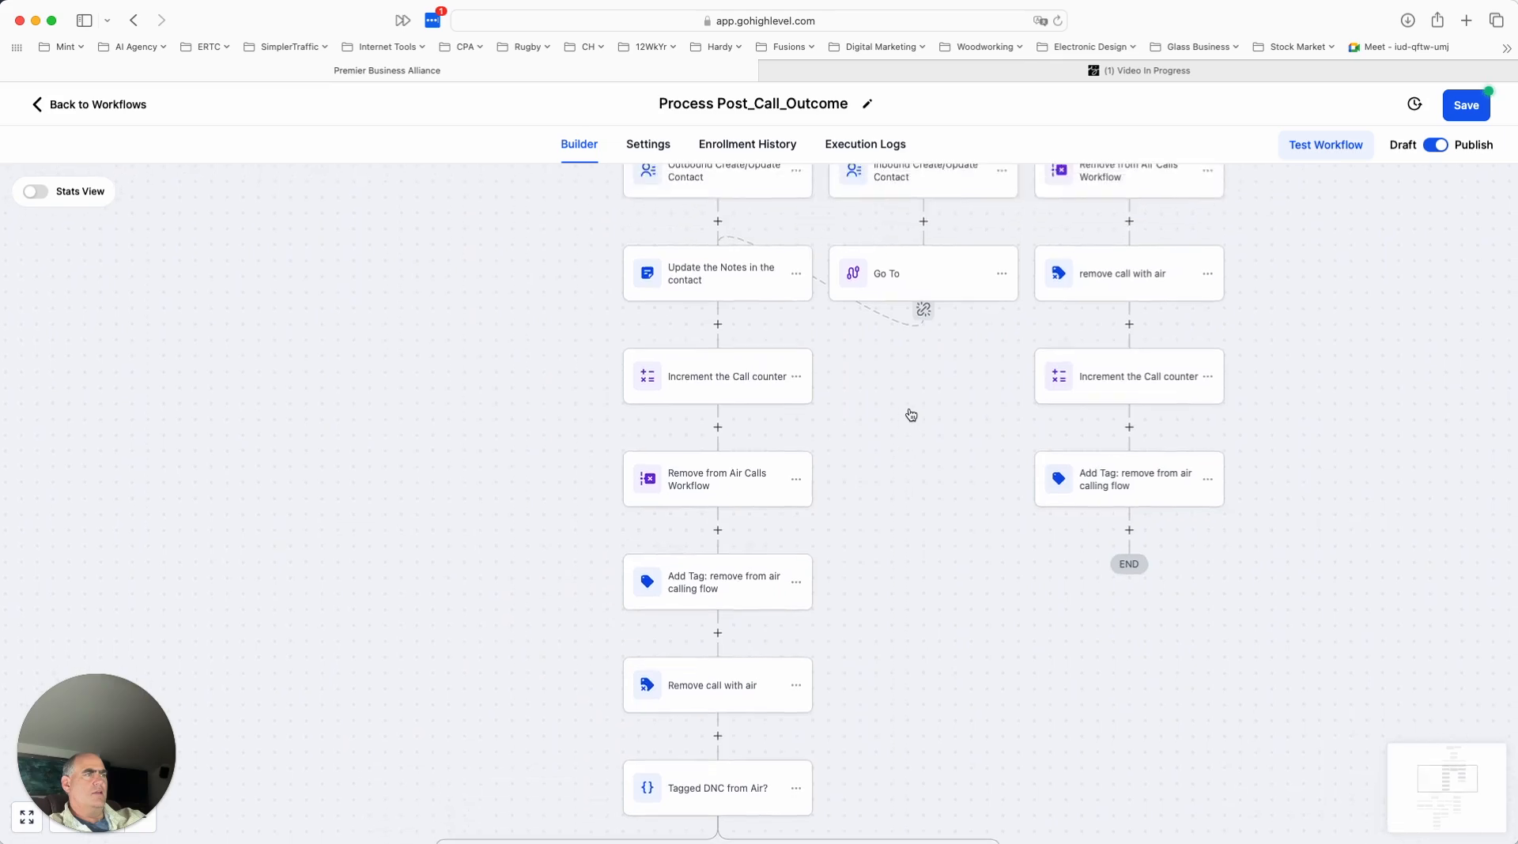
pyautogui.scroll(2, 911, 414)
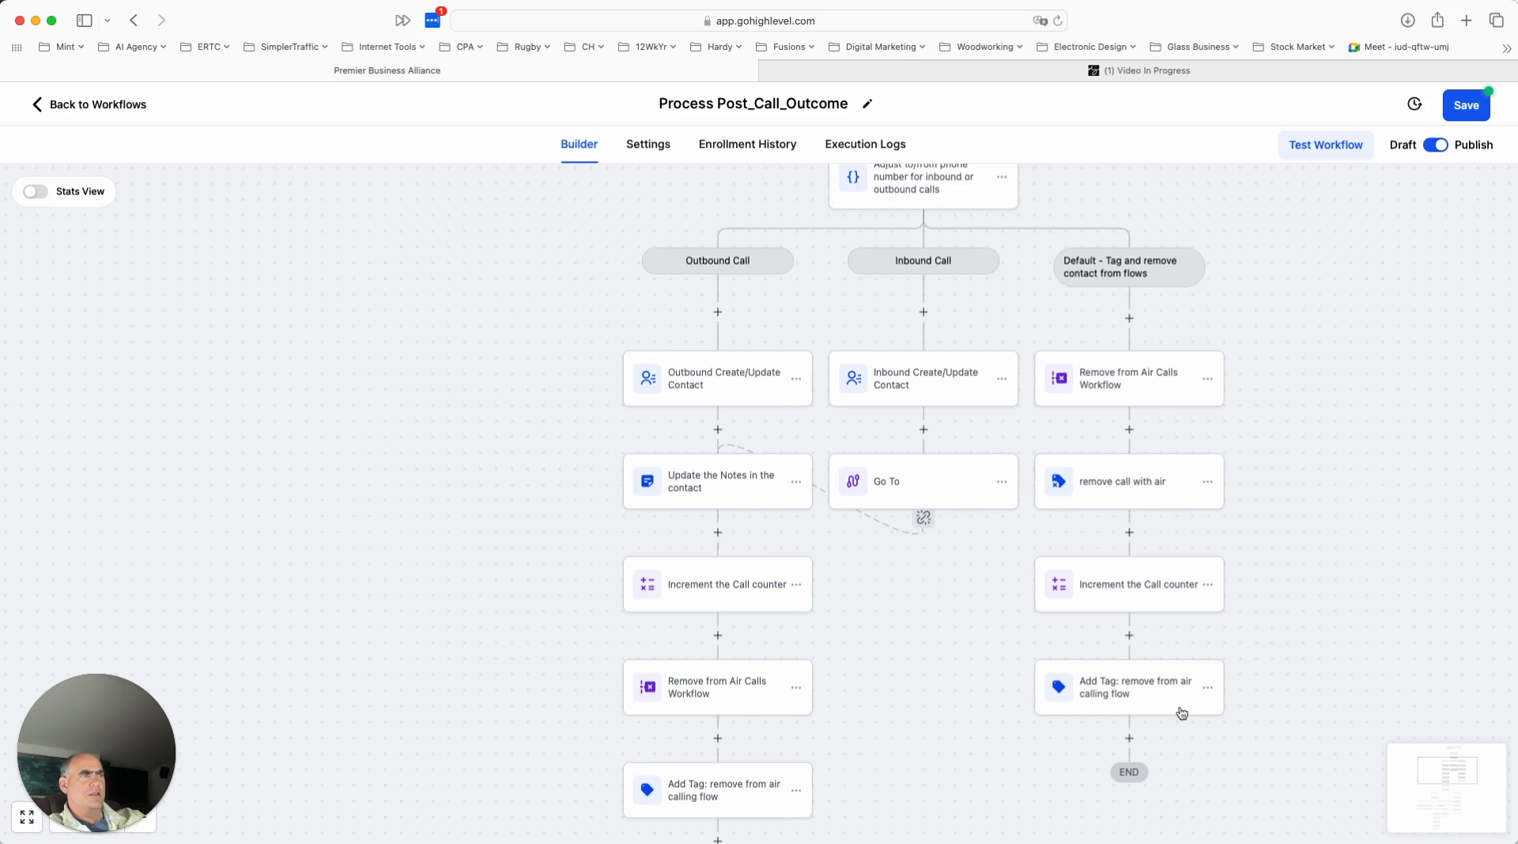
pyautogui.scroll(5, 1170, 672)
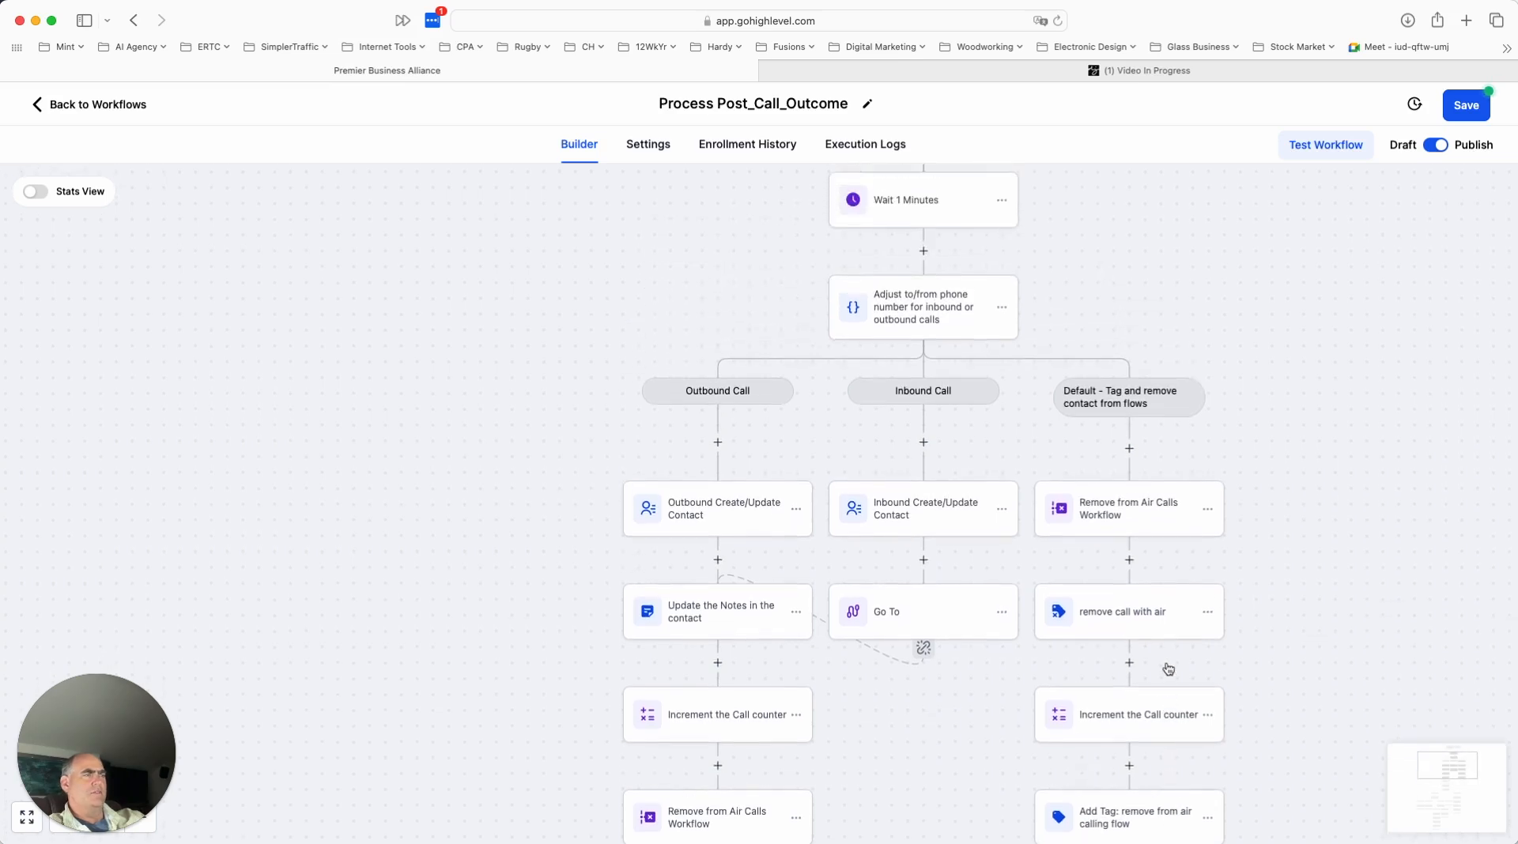
pyautogui.scroll(4, 1168, 669)
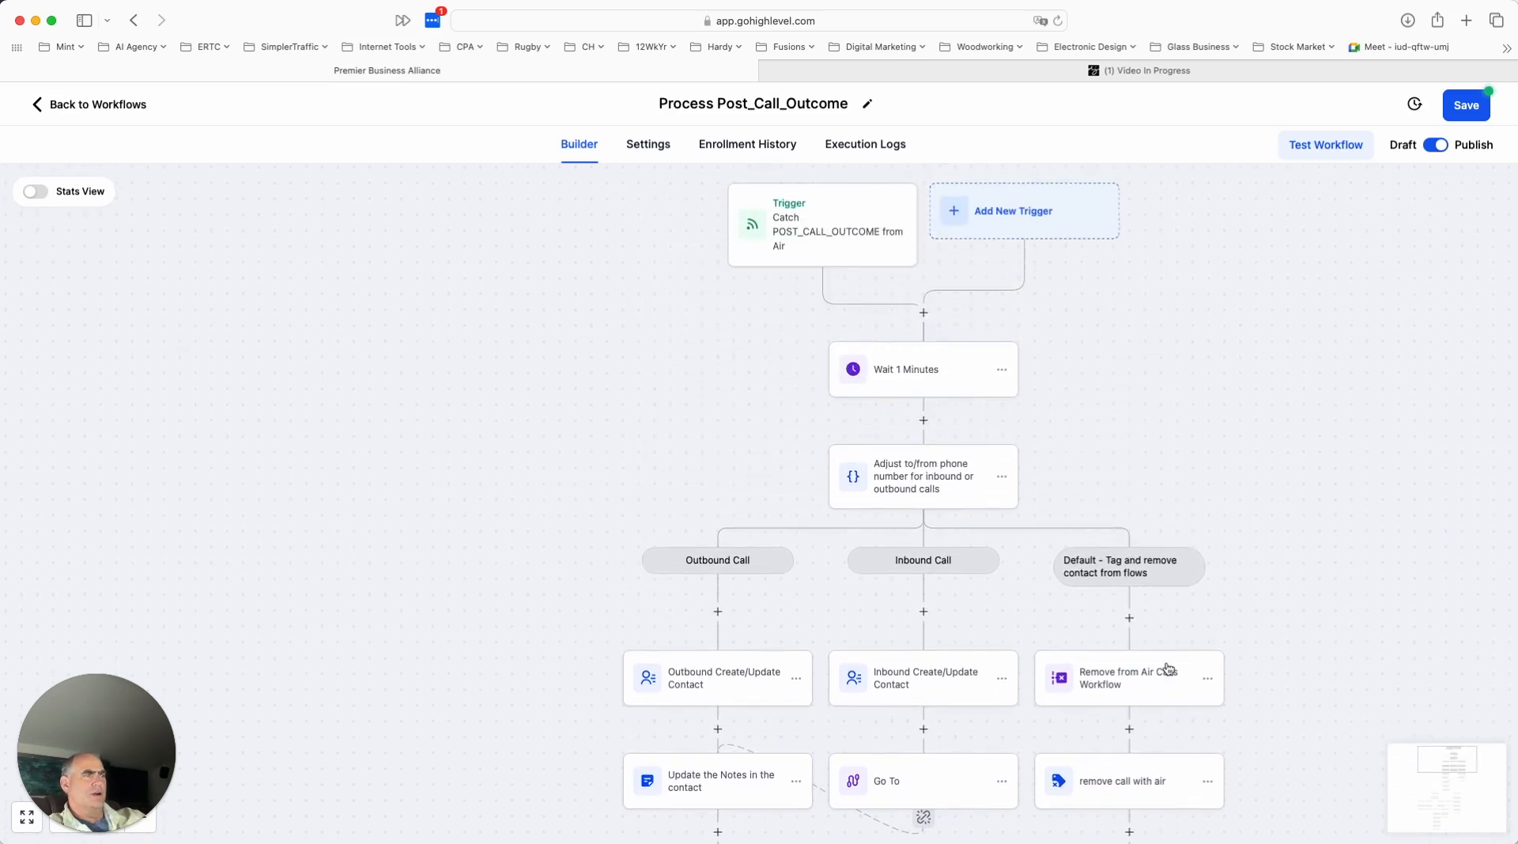